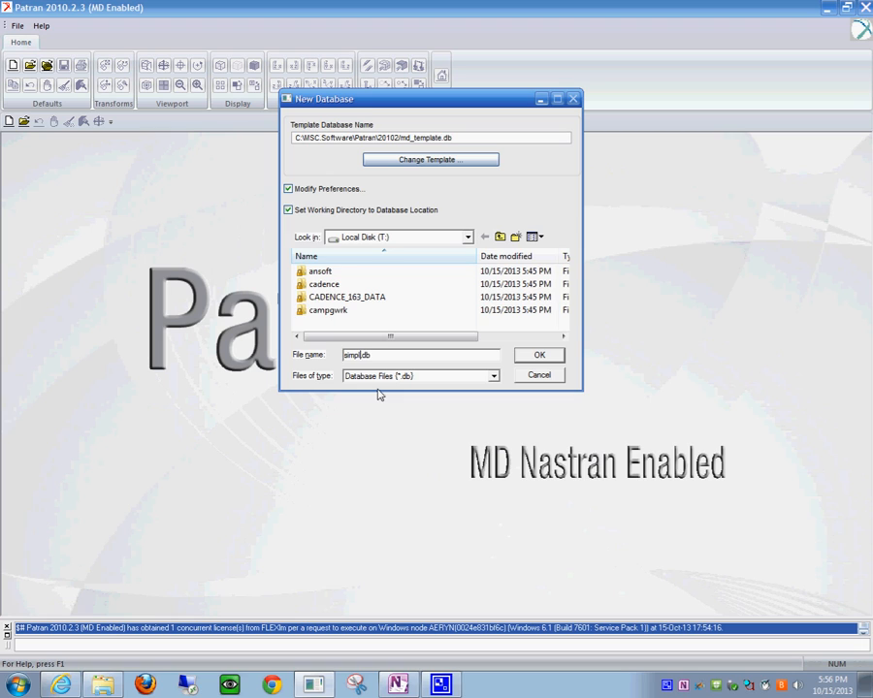
- Create the new database as simple_sup.db and keep MD Nastran as the analysis code with Structural as the analysis type
{"action": "type", "text": "_sup"}
{"action": "left_click", "coordinate": [544, 358]}
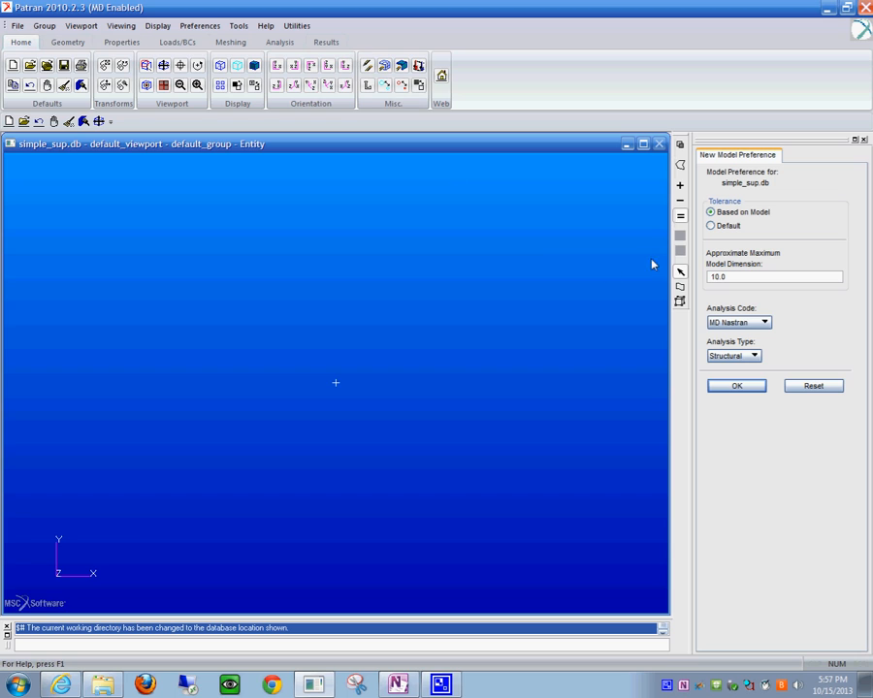
{"action": "left_click", "coordinate": [765, 324]}
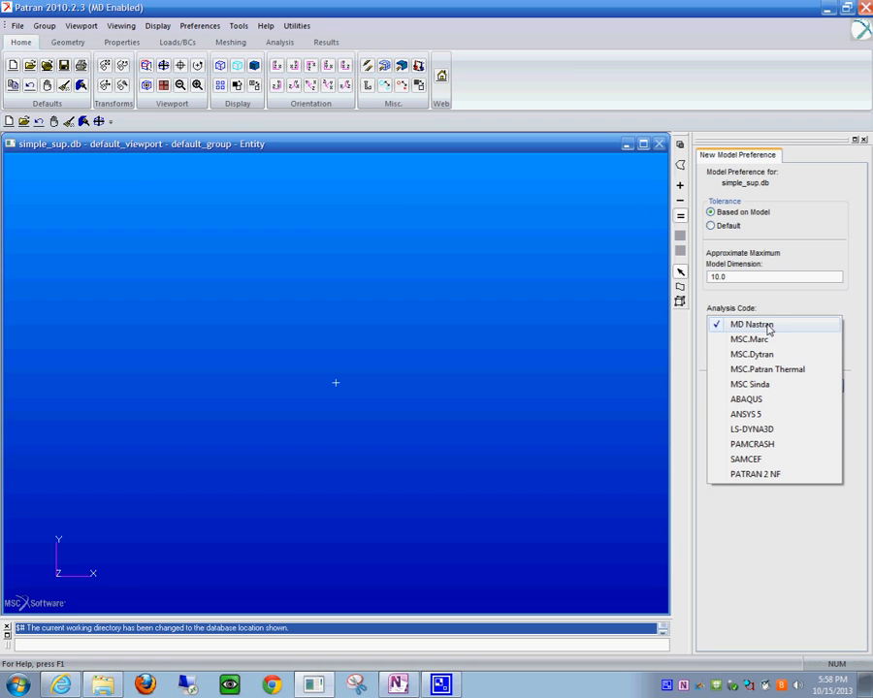
{"action": "left_click", "coordinate": [736, 296]}
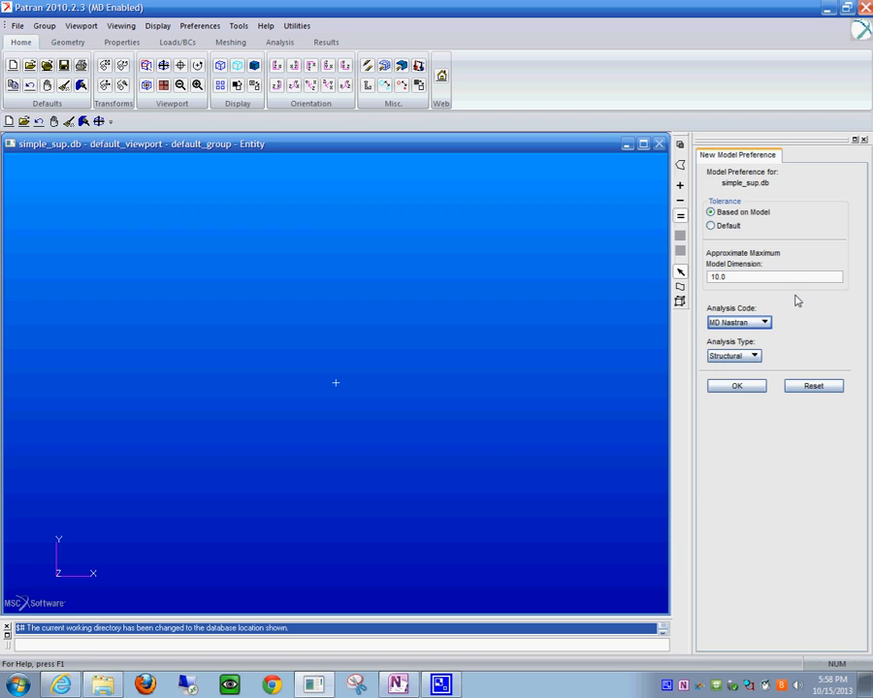
{"action": "left_click", "coordinate": [756, 357]}
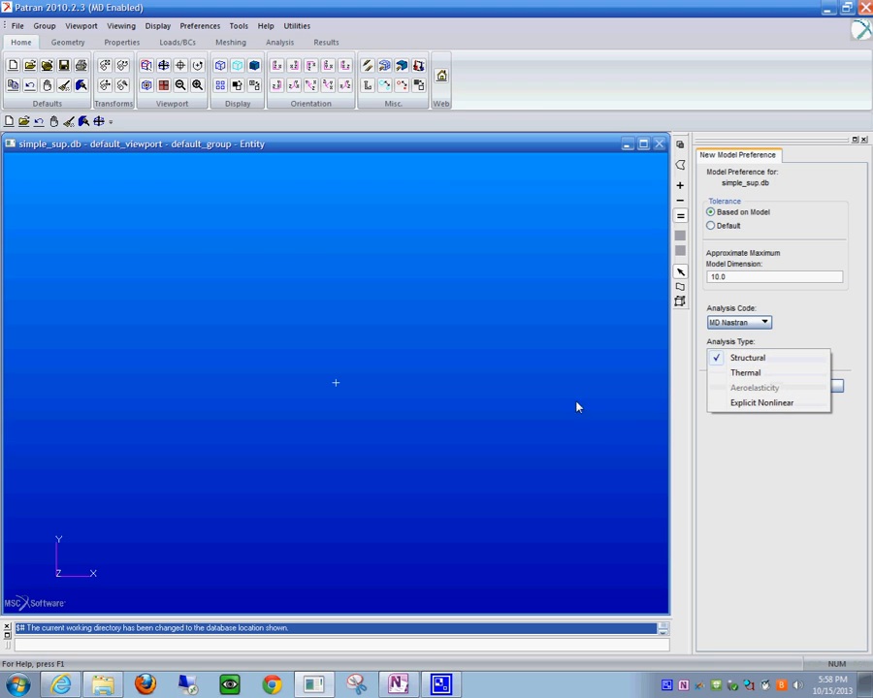
{"action": "left_click", "coordinate": [551, 386]}
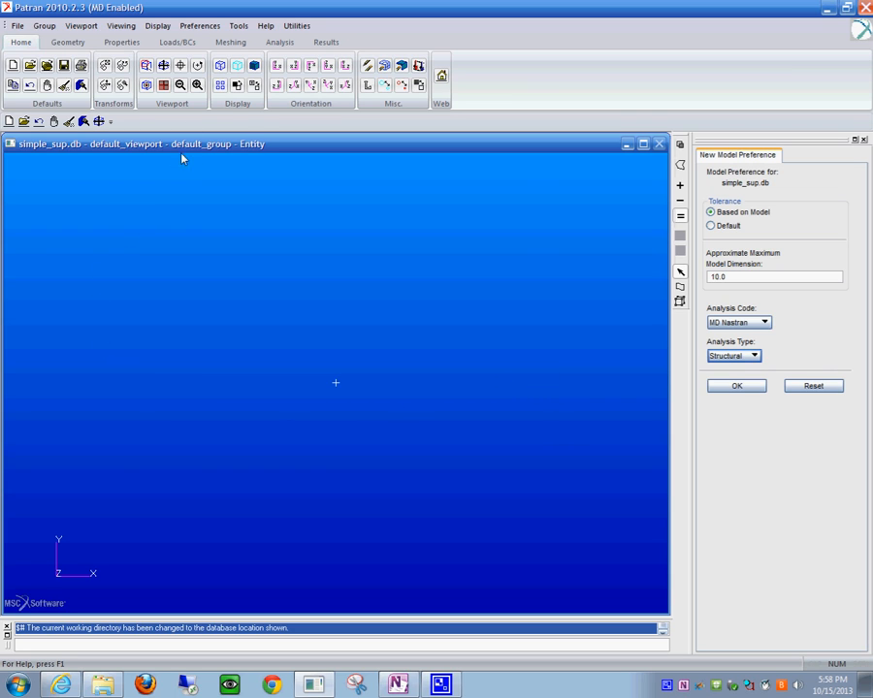
- Review the geometry, properties, loads/boundary conditions, meshing, analysis and results tools, including the available analysis actions
{"action": "left_click", "coordinate": [67, 45]}
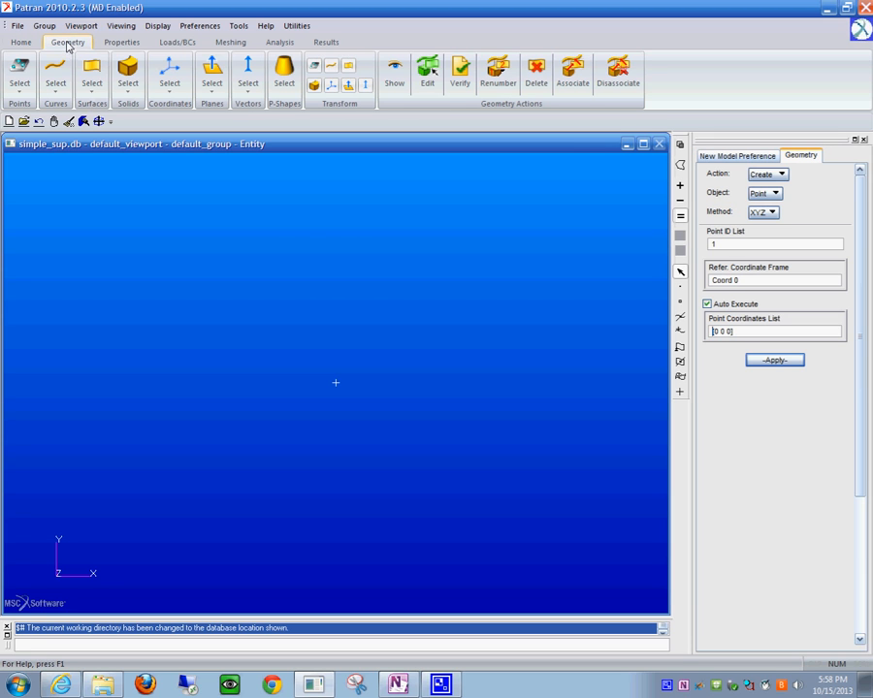
{"action": "left_click", "coordinate": [122, 46]}
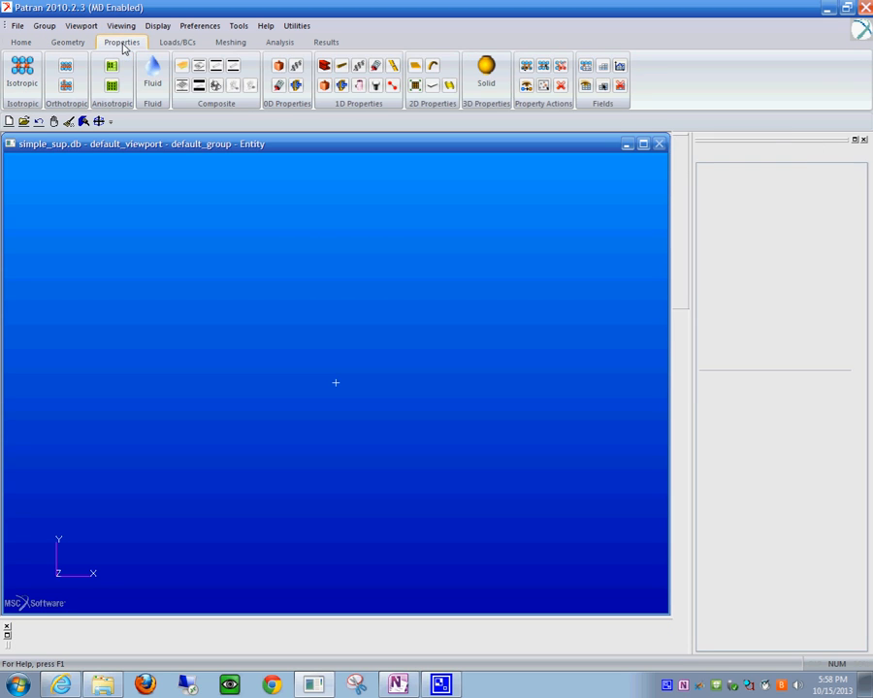
{"action": "left_click", "coordinate": [79, 46]}
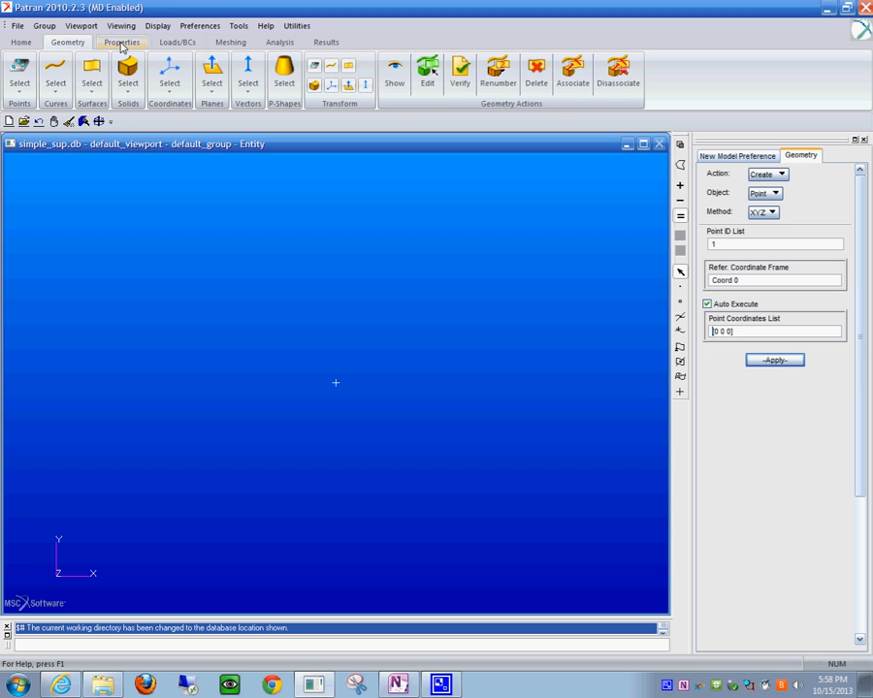
{"action": "left_click", "coordinate": [122, 44]}
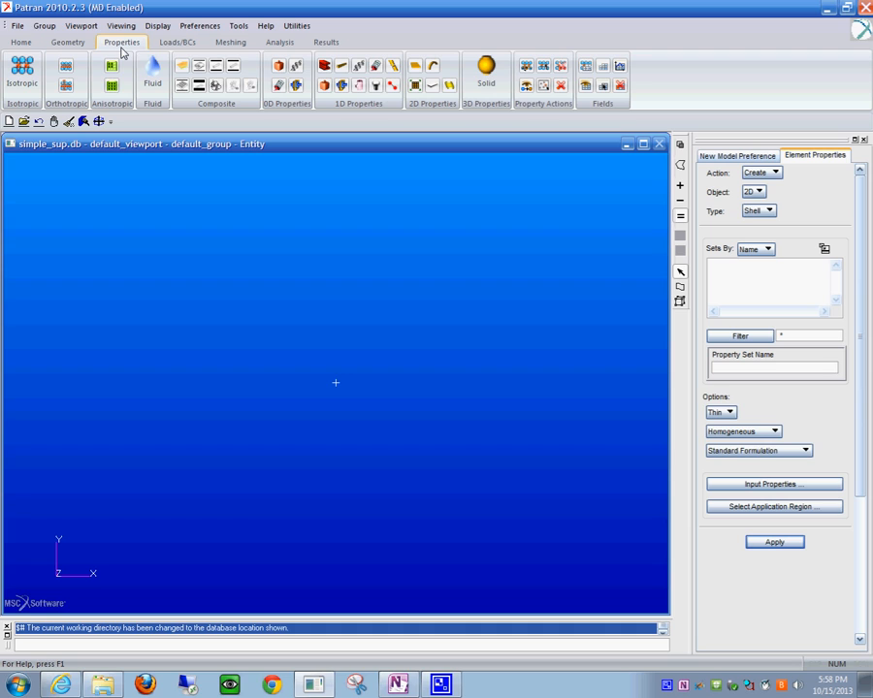
{"action": "left_click", "coordinate": [181, 45]}
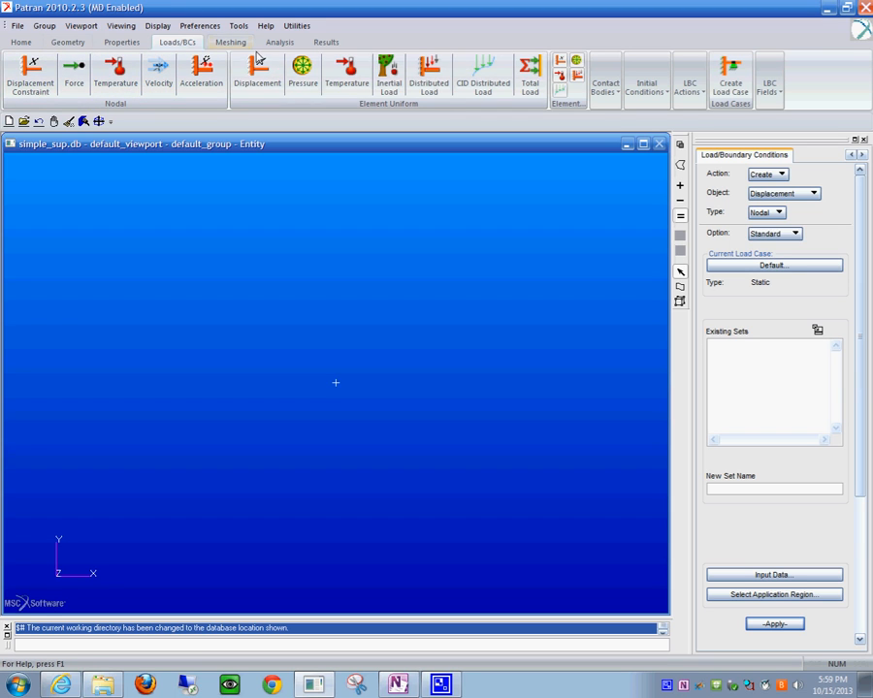
{"action": "left_click", "coordinate": [236, 42]}
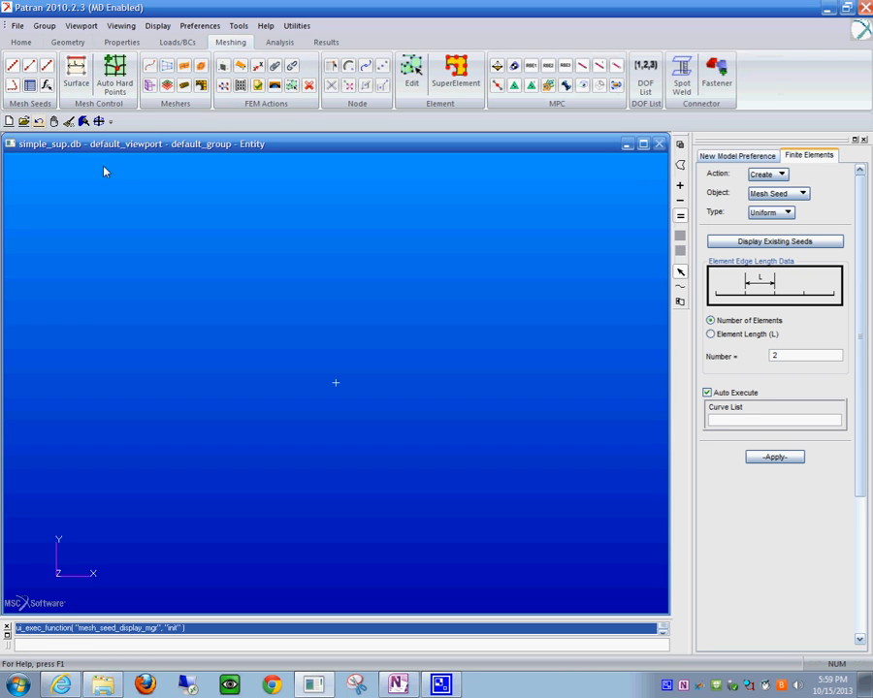
{"action": "left_click", "coordinate": [68, 43]}
{"action": "left_click", "coordinate": [231, 43]}
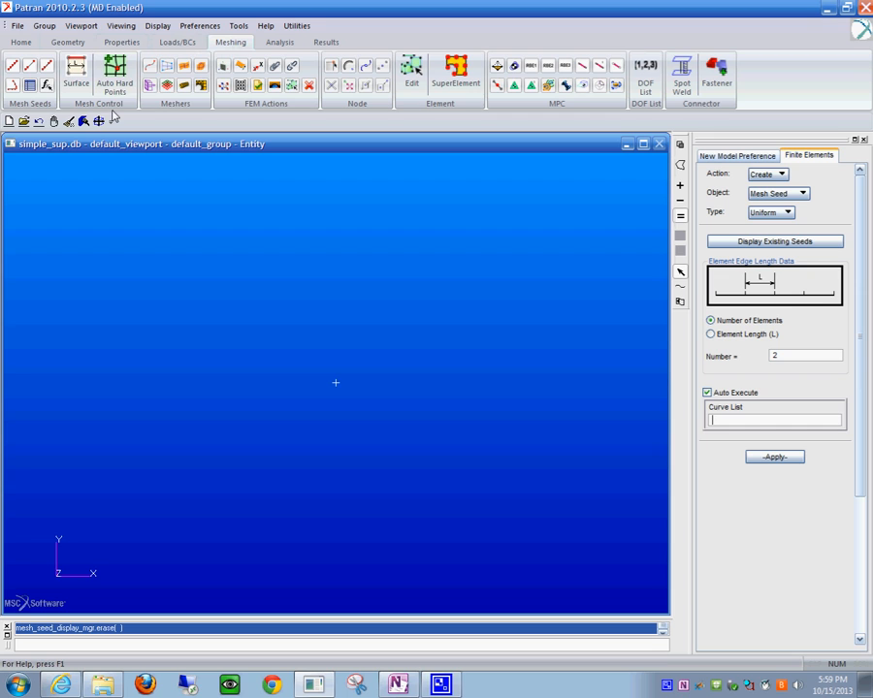
{"action": "left_click", "coordinate": [283, 43]}
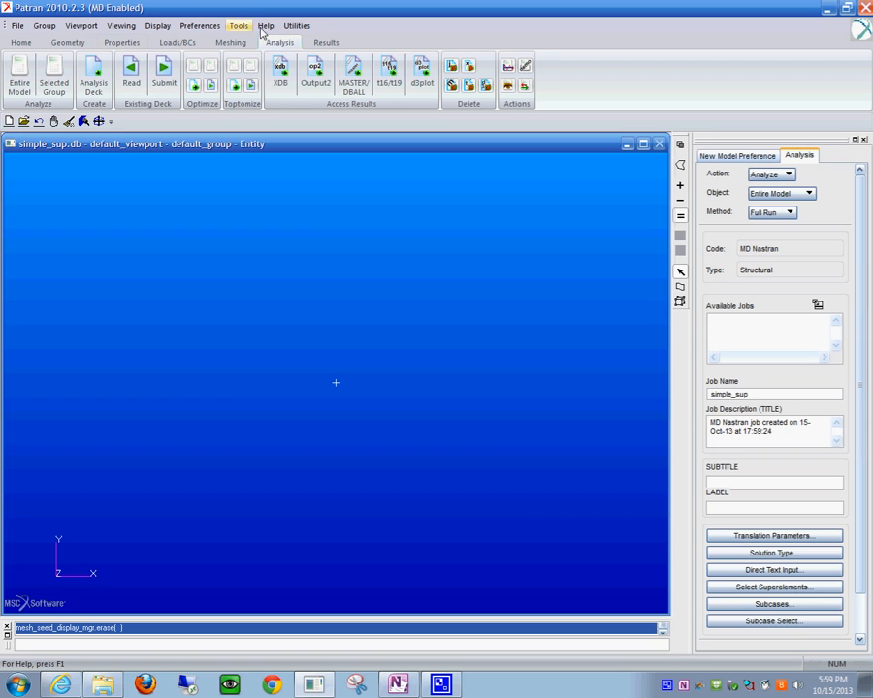
{"action": "left_click", "coordinate": [781, 175]}
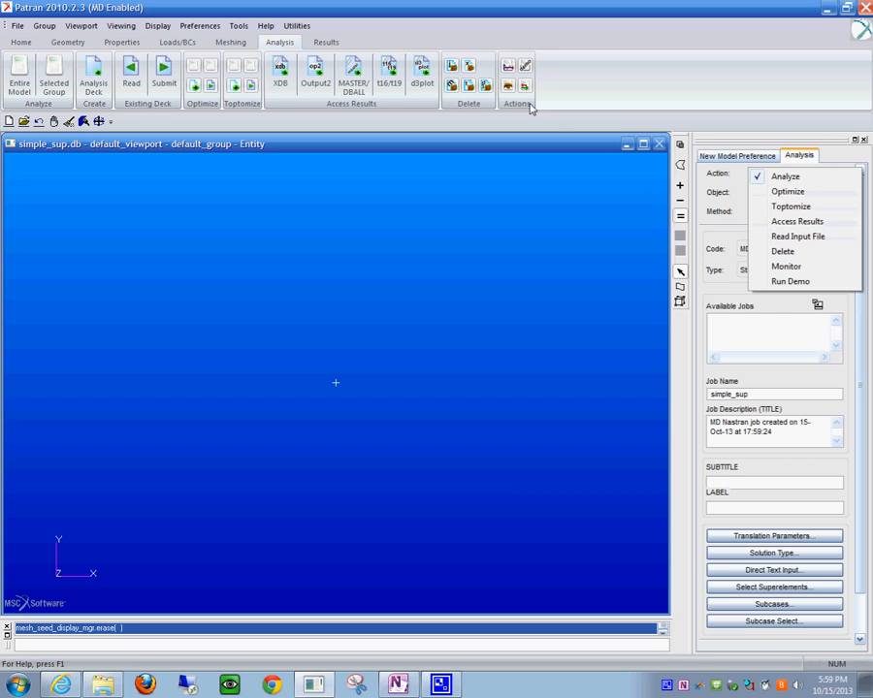
{"action": "left_click", "coordinate": [327, 42]}
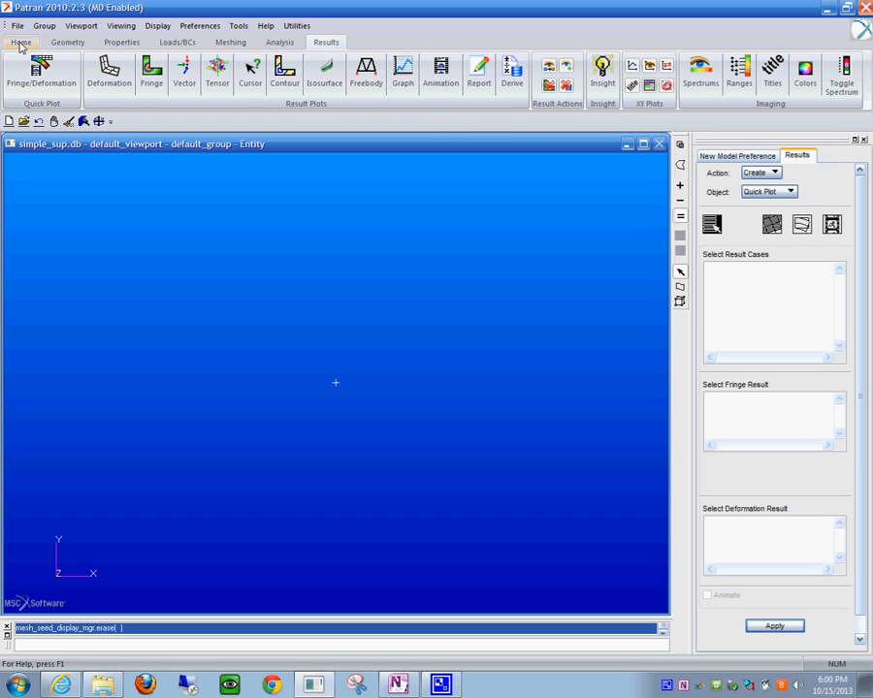
- Create two roughly horizontal 2-point curves from about (-1.13, 0.76) to (1.06, 0.77) and from about (-1.13, 0.32) to (1.04, 0.34)
{"action": "left_click", "coordinate": [72, 43]}
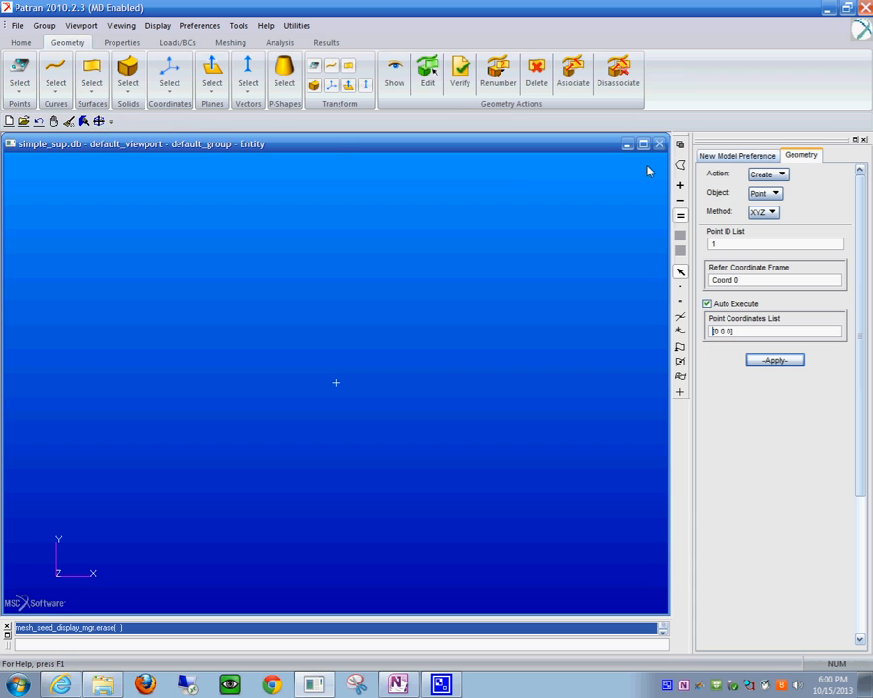
{"action": "left_click", "coordinate": [777, 194]}
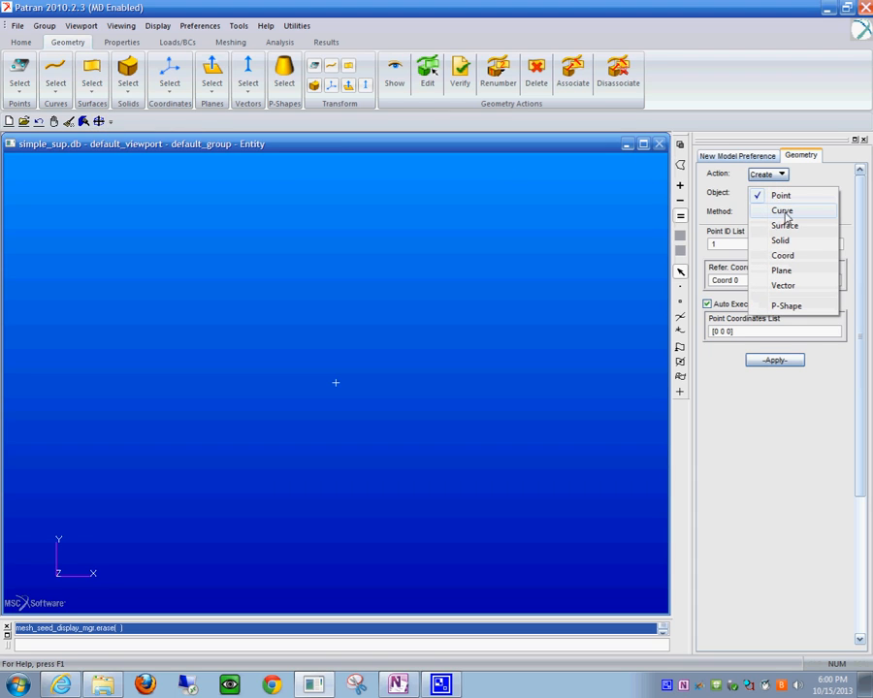
{"action": "left_click", "coordinate": [782, 211]}
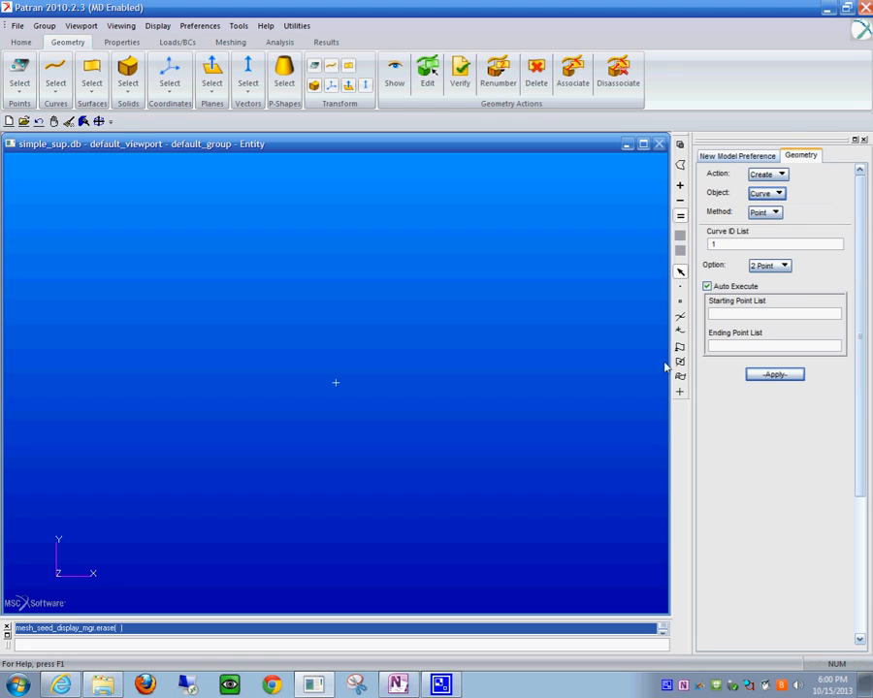
{"action": "left_click", "coordinate": [679, 391]}
{"action": "left_click", "coordinate": [88, 221]}
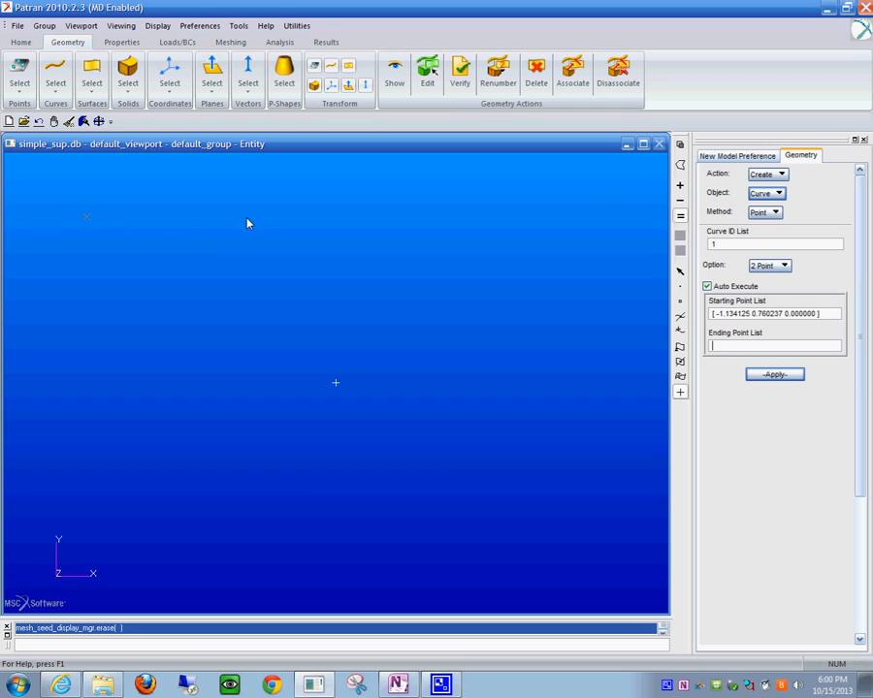
{"action": "left_click", "coordinate": [569, 220]}
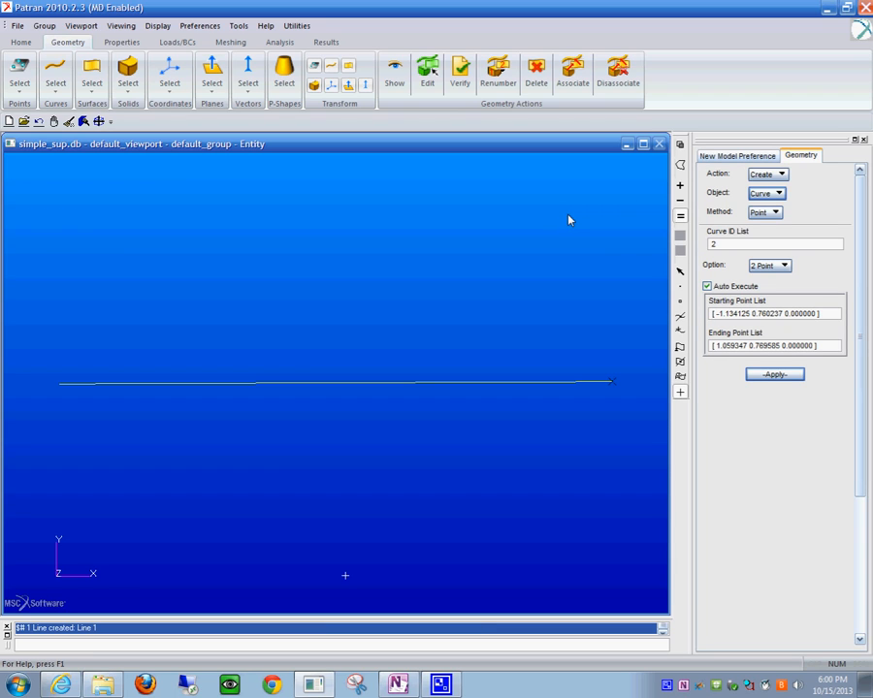
{"action": "left_click", "coordinate": [61, 495]}
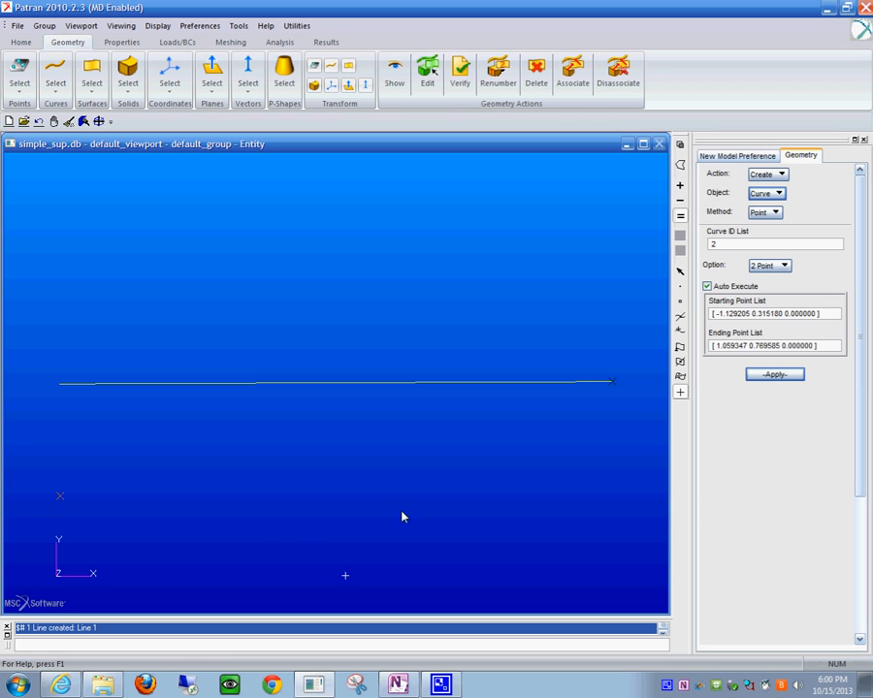
{"action": "left_click", "coordinate": [608, 494]}
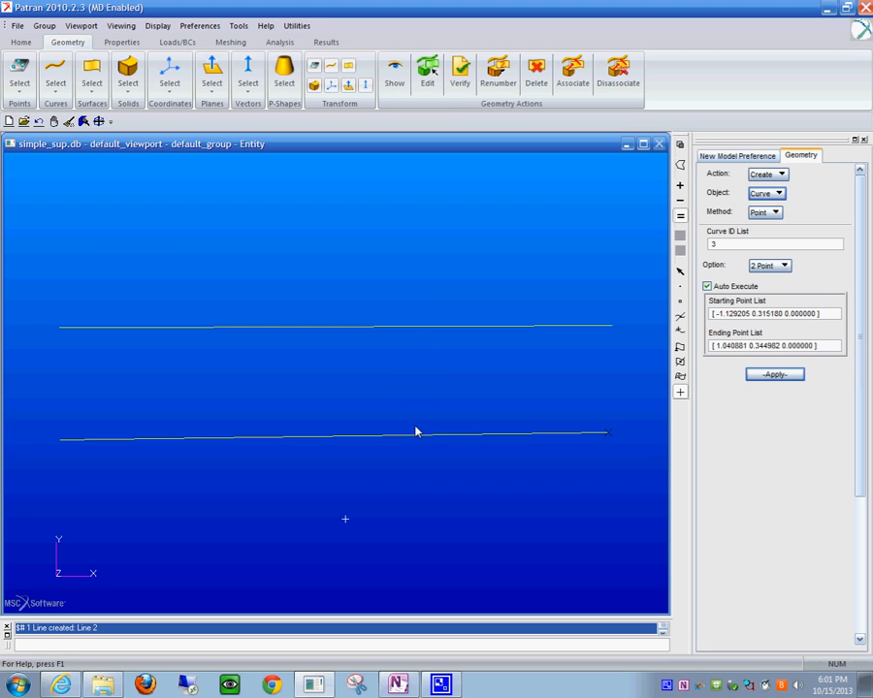
- Create a surface between the upper and lower curves with the 2 Curve option
{"action": "left_click", "coordinate": [782, 194]}
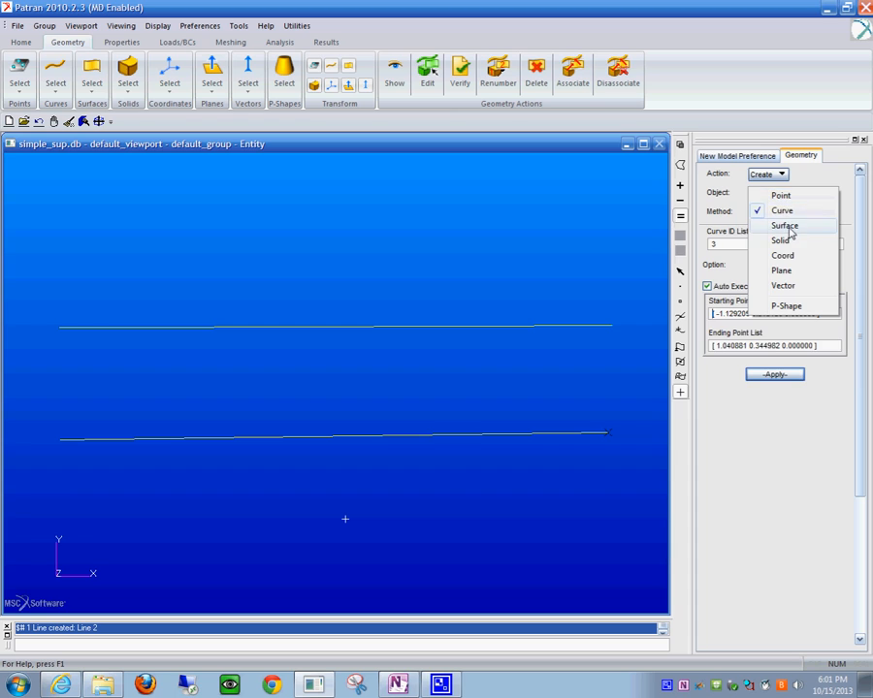
{"action": "left_click", "coordinate": [788, 228]}
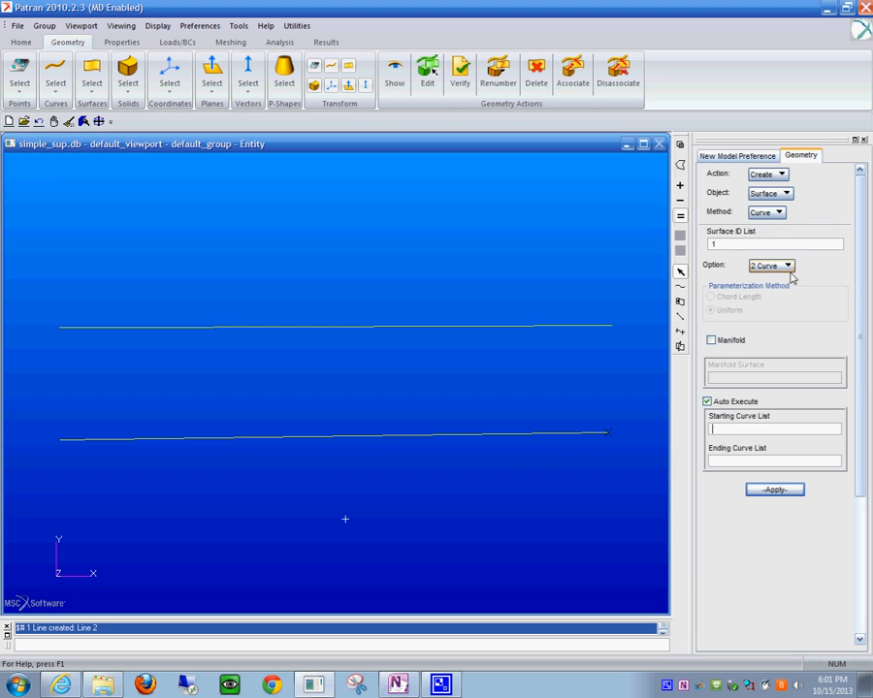
{"action": "left_click", "coordinate": [458, 332]}
{"action": "left_click", "coordinate": [438, 438]}
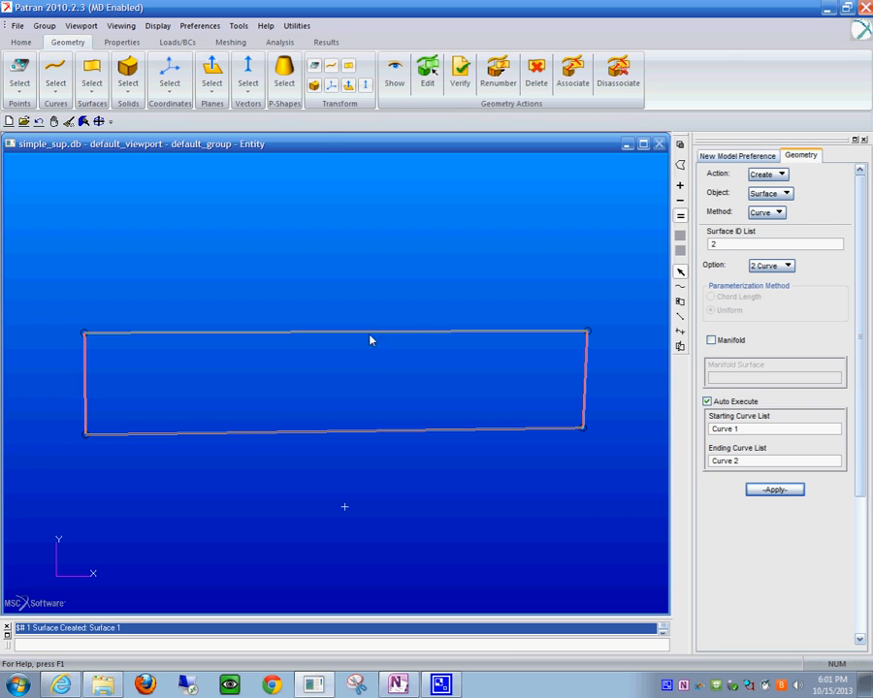
- Apply uniform mesh seeds of 2 elements to both short edges of the surface
{"action": "left_click", "coordinate": [231, 42]}
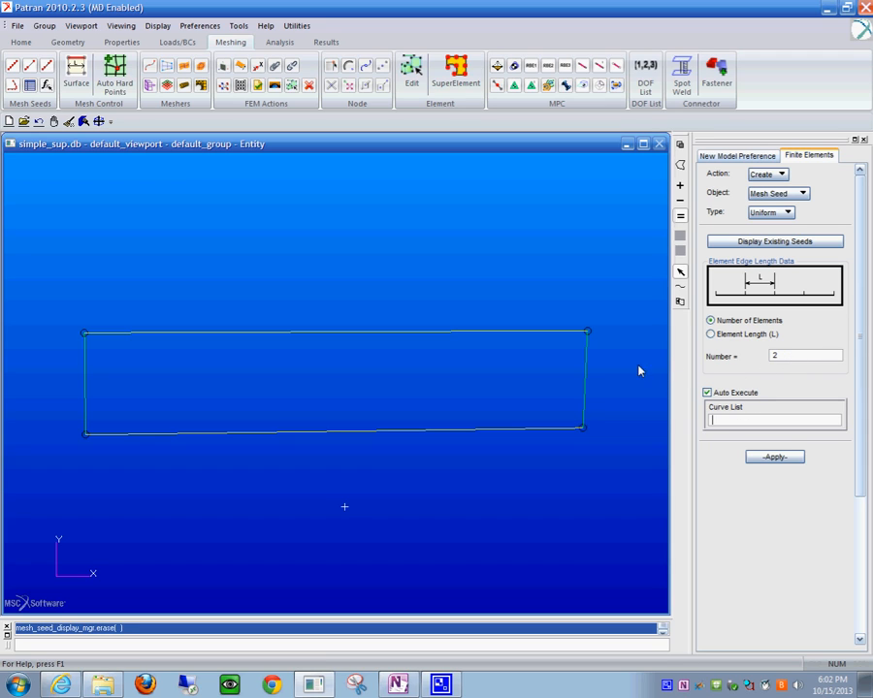
{"action": "left_click", "coordinate": [585, 379]}
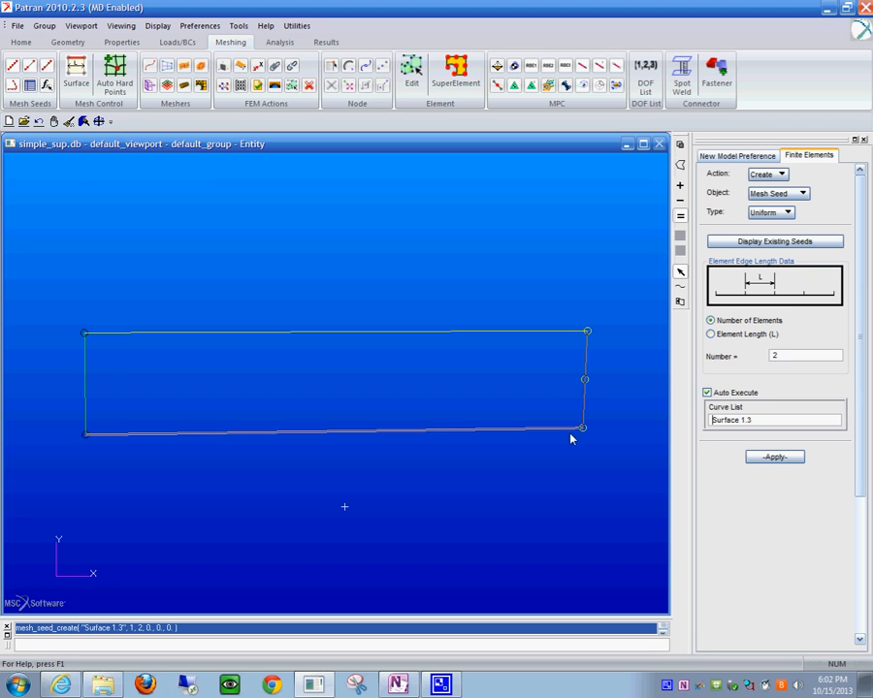
{"action": "left_click", "coordinate": [87, 386]}
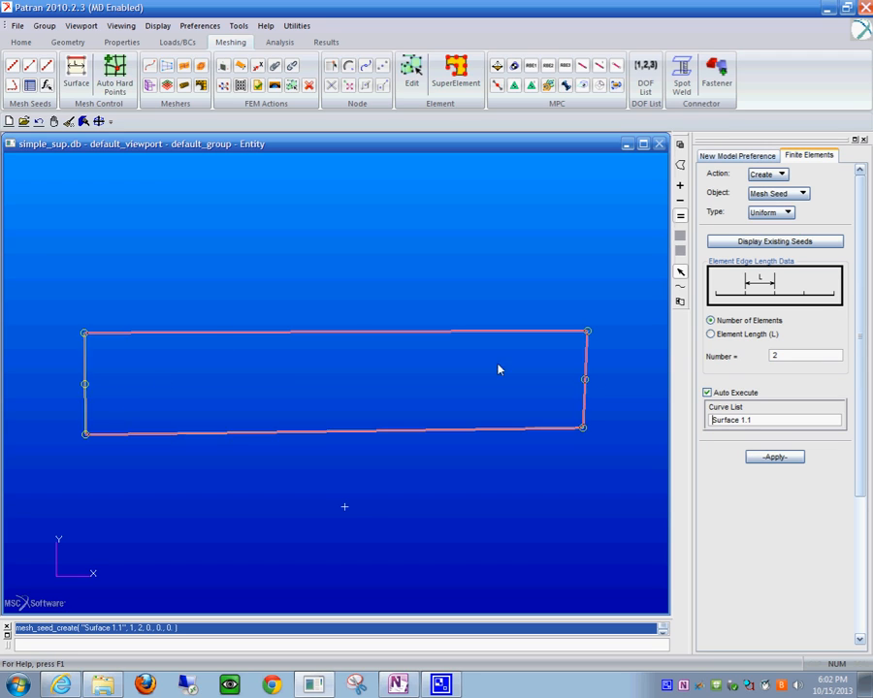
- Apply uniform mesh seeds of 8 elements to the upper and lower long edges of the surface
{"action": "double_click", "coordinate": [775, 356]}
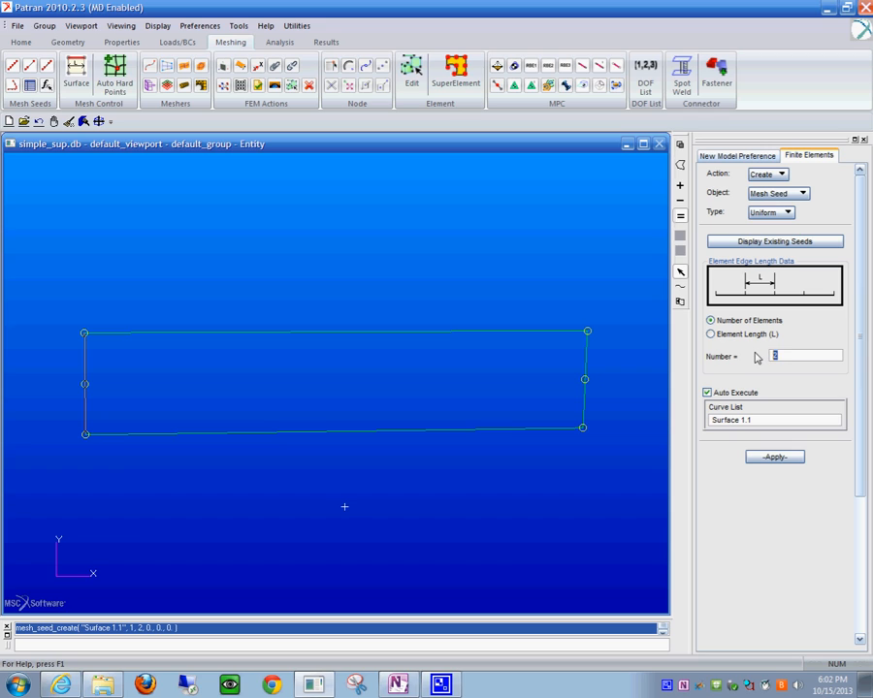
{"action": "type", "text": "8"}
{"action": "left_click", "coordinate": [346, 333]}
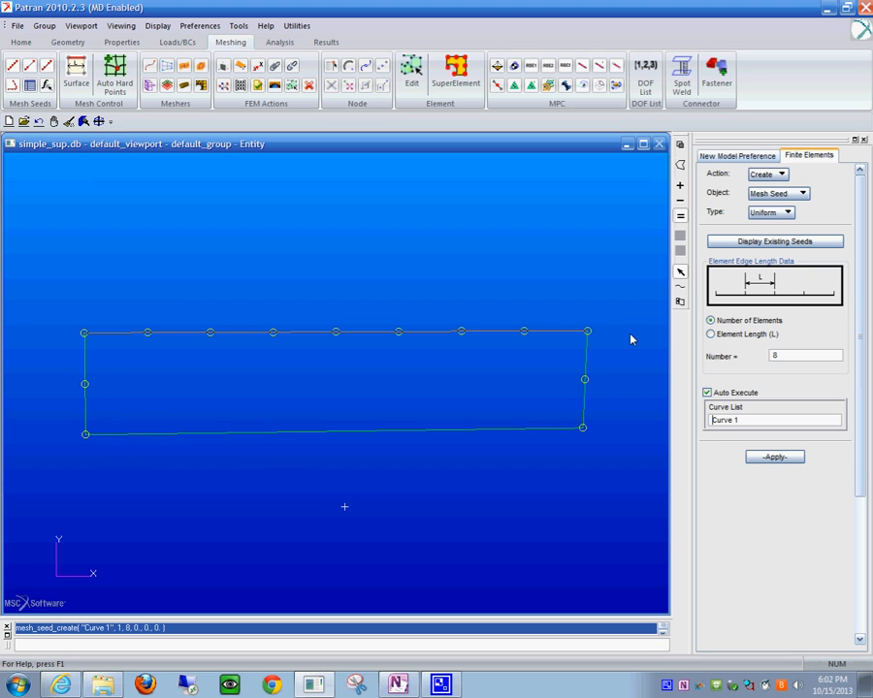
{"action": "left_click", "coordinate": [313, 434]}
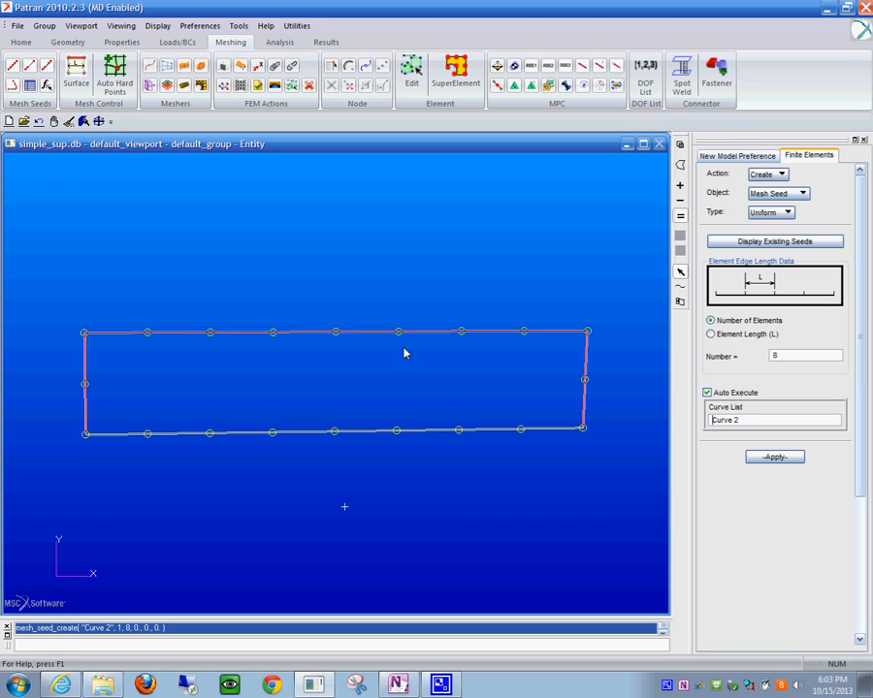
- Mesh the surface with Quad4 elements using IsoMesh and the automatically calculated global edge length
{"action": "left_click", "coordinate": [804, 194]}
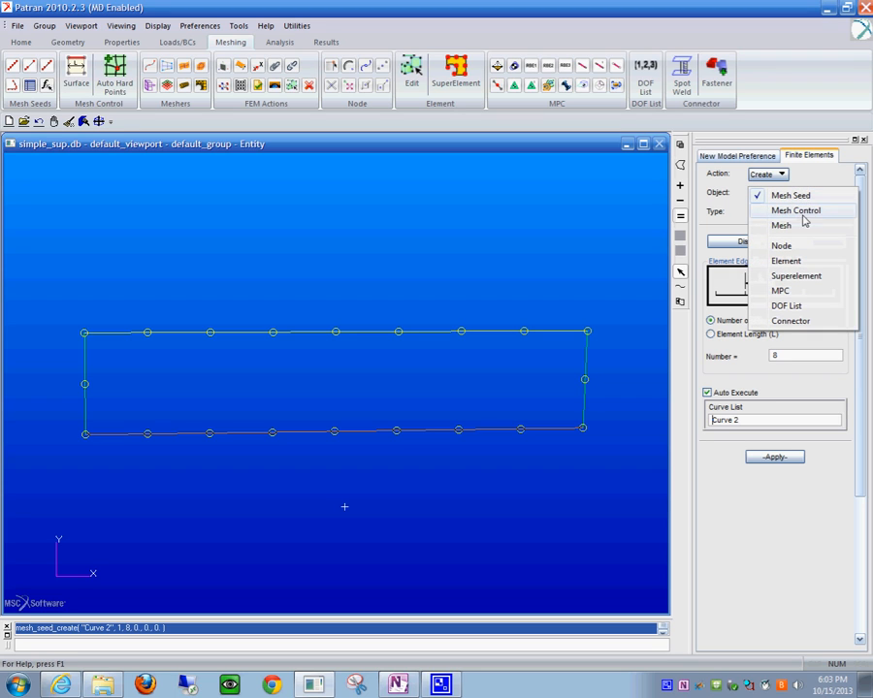
{"action": "left_click", "coordinate": [782, 226]}
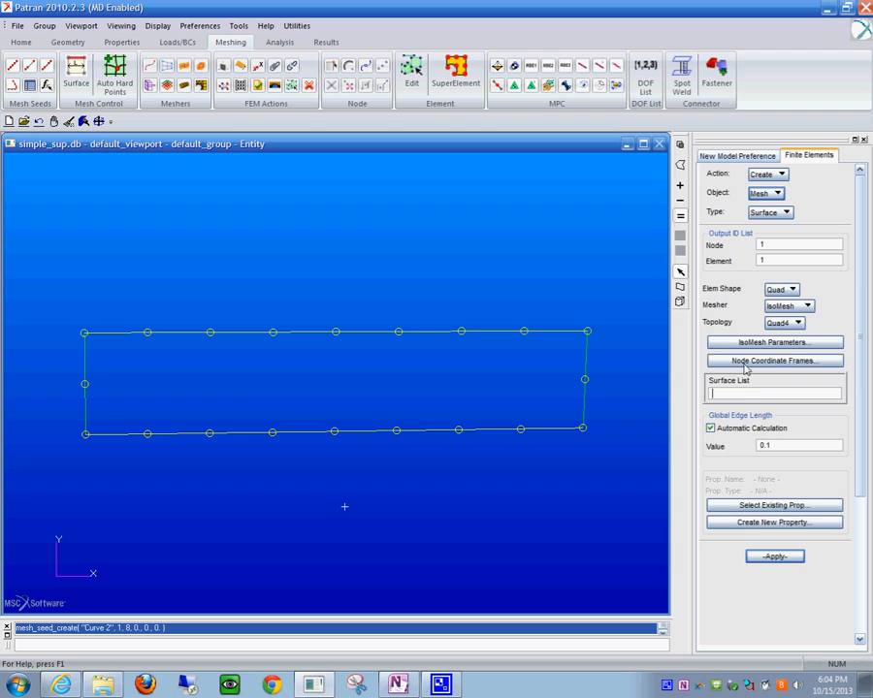
{"action": "left_click", "coordinate": [471, 374]}
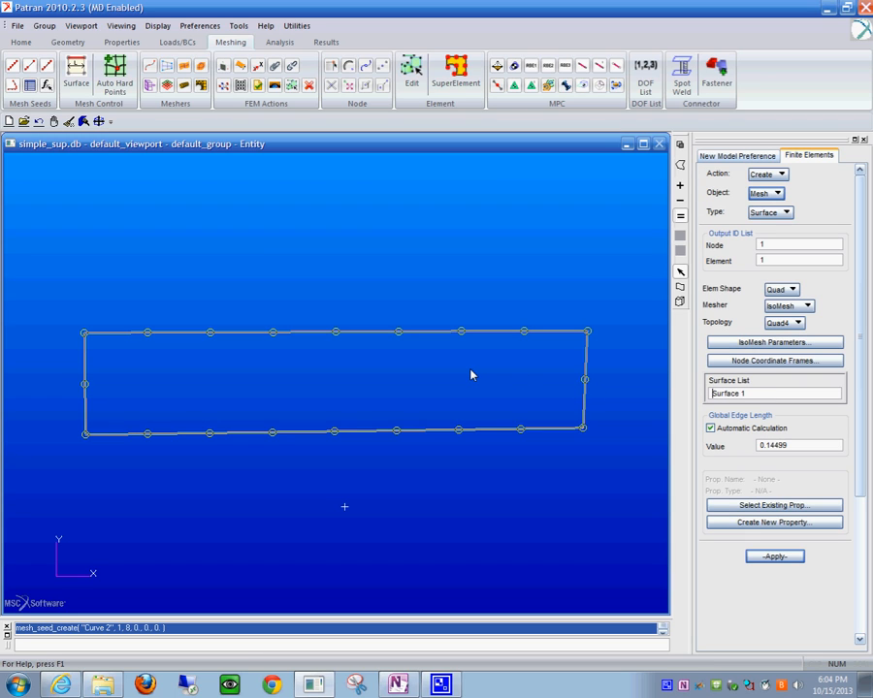
{"action": "left_click", "coordinate": [775, 556]}
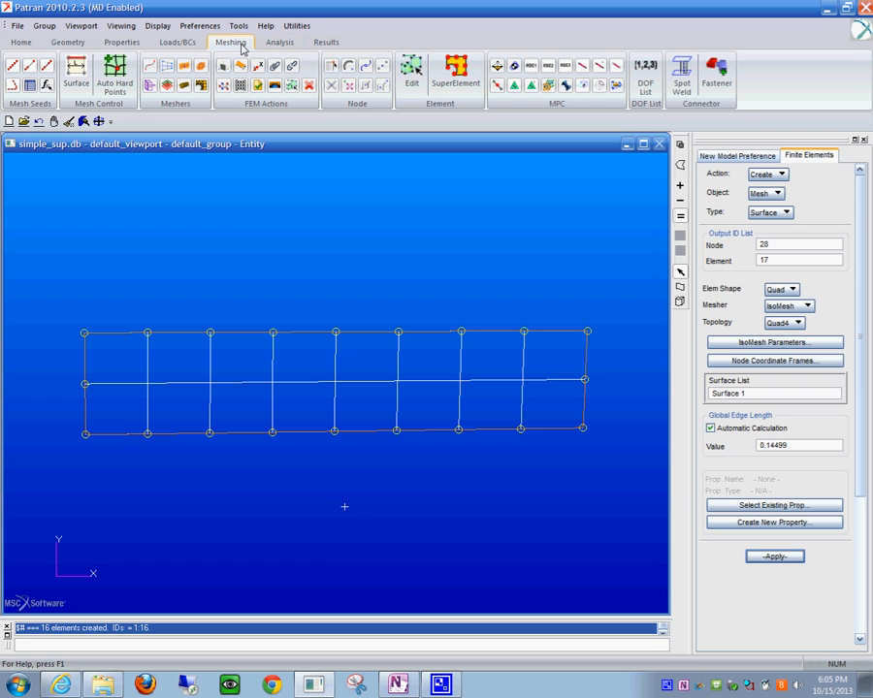
- Start a new nodal displacement boundary condition set named displacements
{"action": "left_click", "coordinate": [183, 42]}
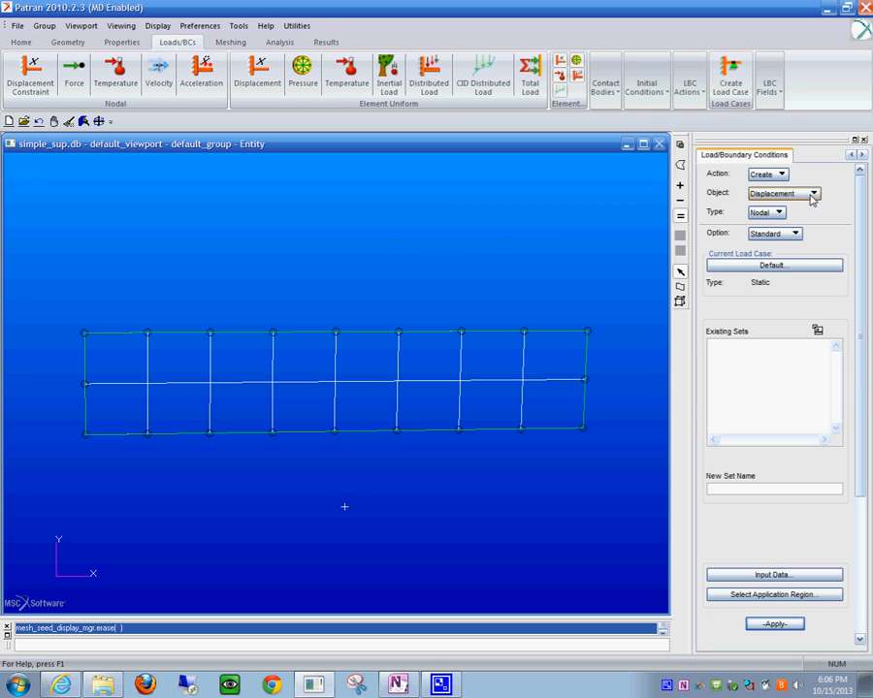
{"action": "left_click", "coordinate": [735, 490]}
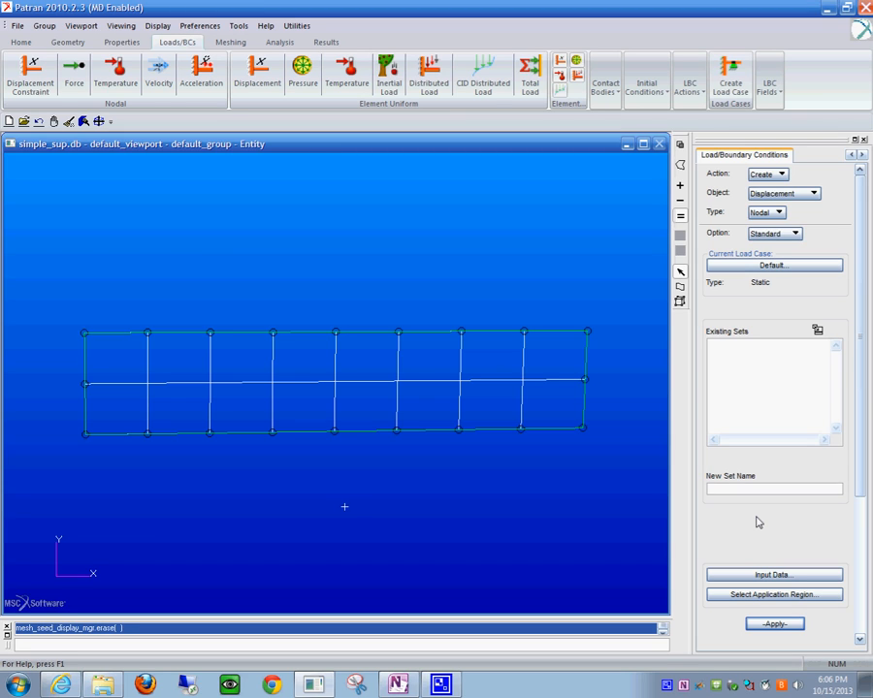
{"action": "type", "text": "displacements"}
- Set the displacement input data to translations <1 0 1> and rotations <0 0 0>
{"action": "left_click", "coordinate": [775, 575]}
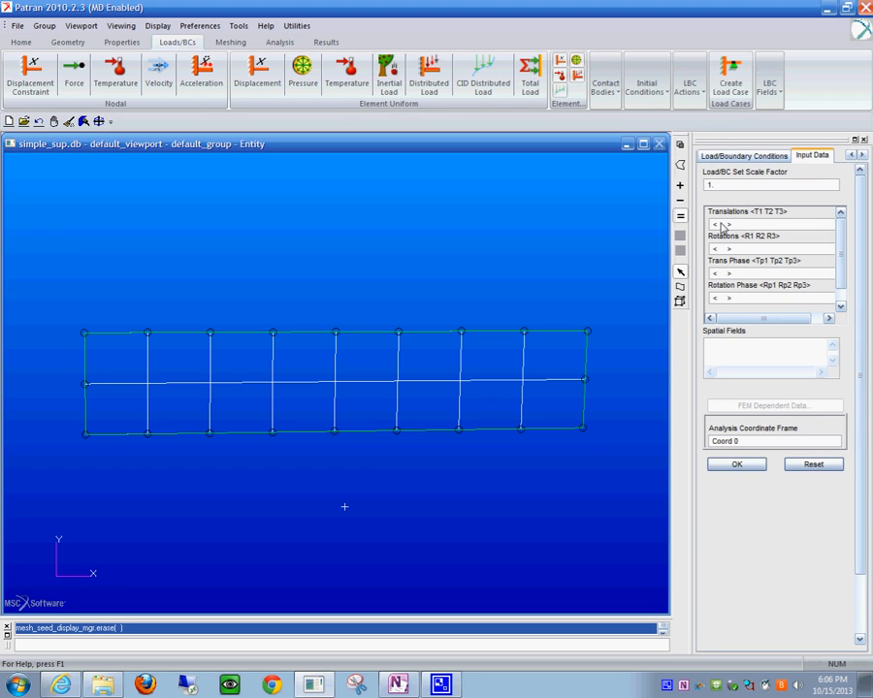
{"action": "left_click", "coordinate": [721, 226]}
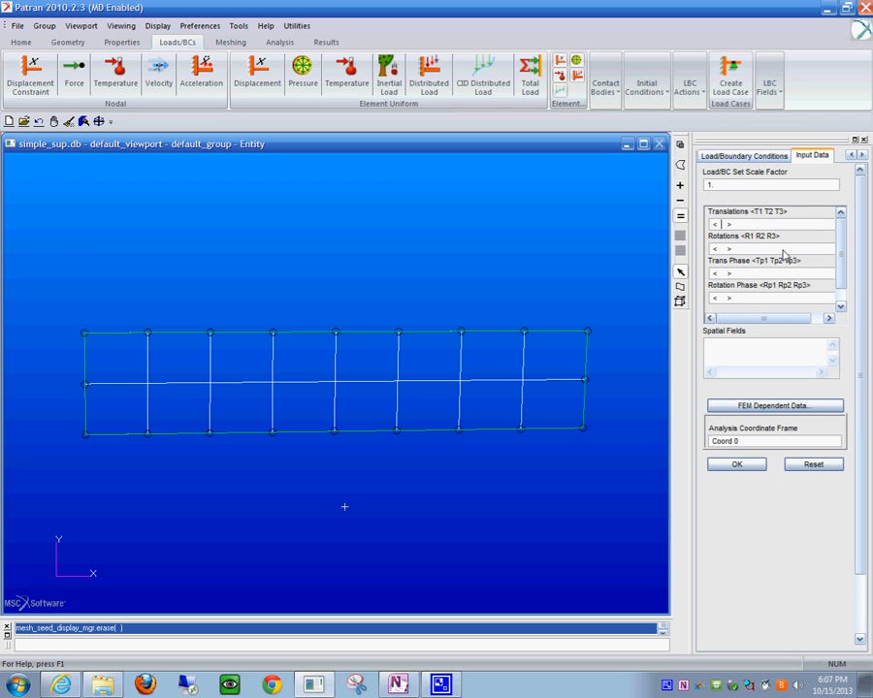
{"action": "type", "text": "1 01"}
{"action": "key", "text": "BackSpace"}
{"action": "type", "text": "1"}
{"action": "left_click", "coordinate": [745, 249]}
{"action": "type", "text": "0 0 0"}
{"action": "left_click", "coordinate": [738, 465]}
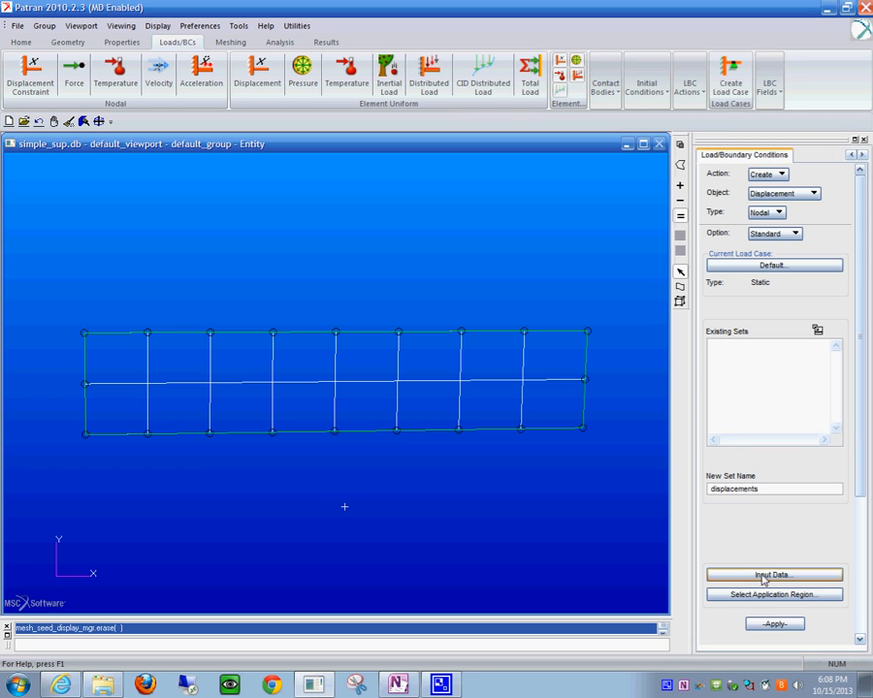
- Apply the displacement set to the FEM nodes at the two leftmost and two rightmost positions on the lower edge
{"action": "left_click", "coordinate": [756, 598]}
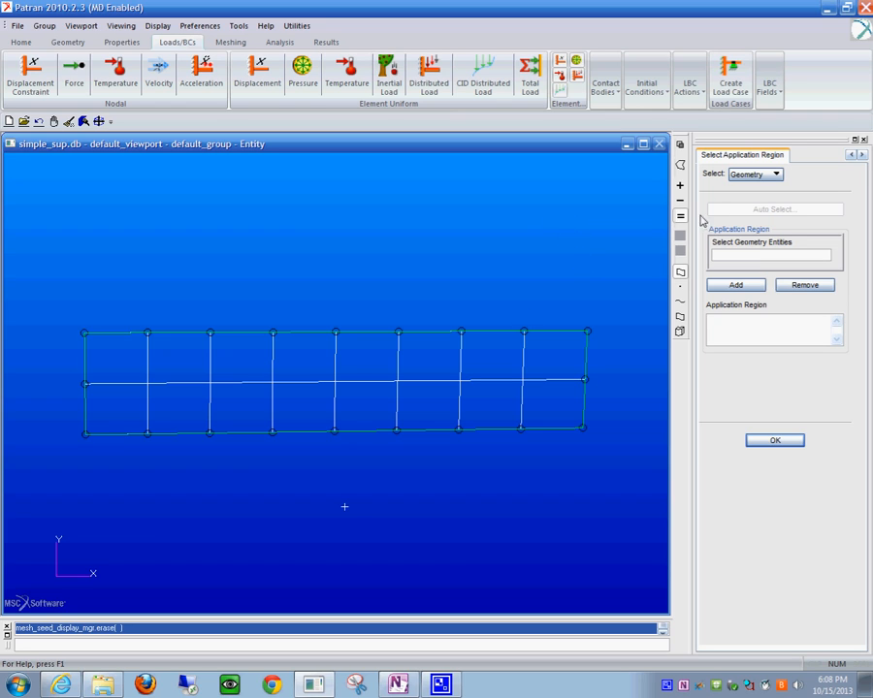
{"action": "left_click", "coordinate": [779, 175]}
{"action": "left_click", "coordinate": [761, 192]}
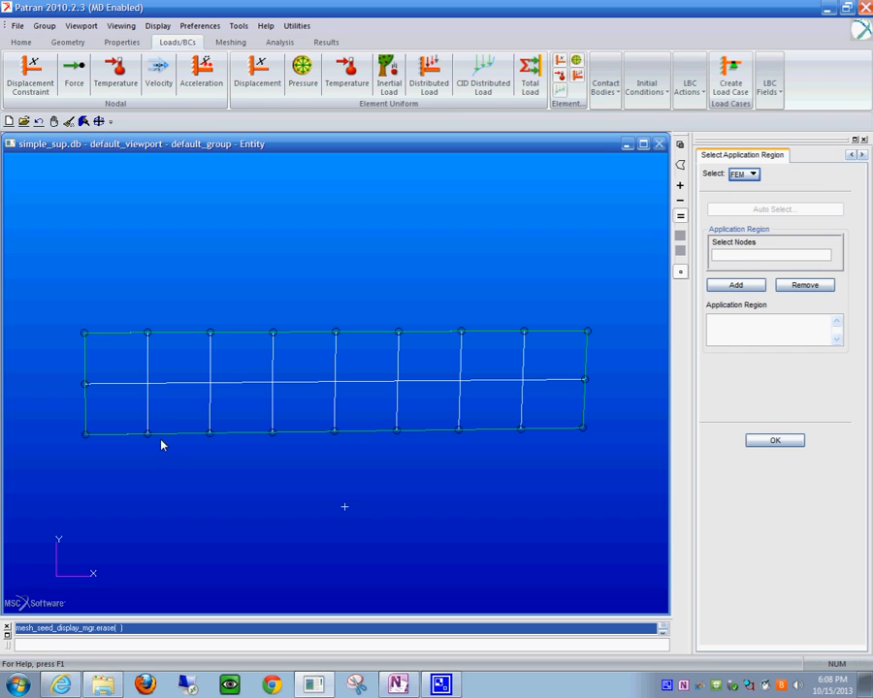
{"action": "left_click_drag", "start_coordinate": [66, 414], "coordinate": [155, 462]}
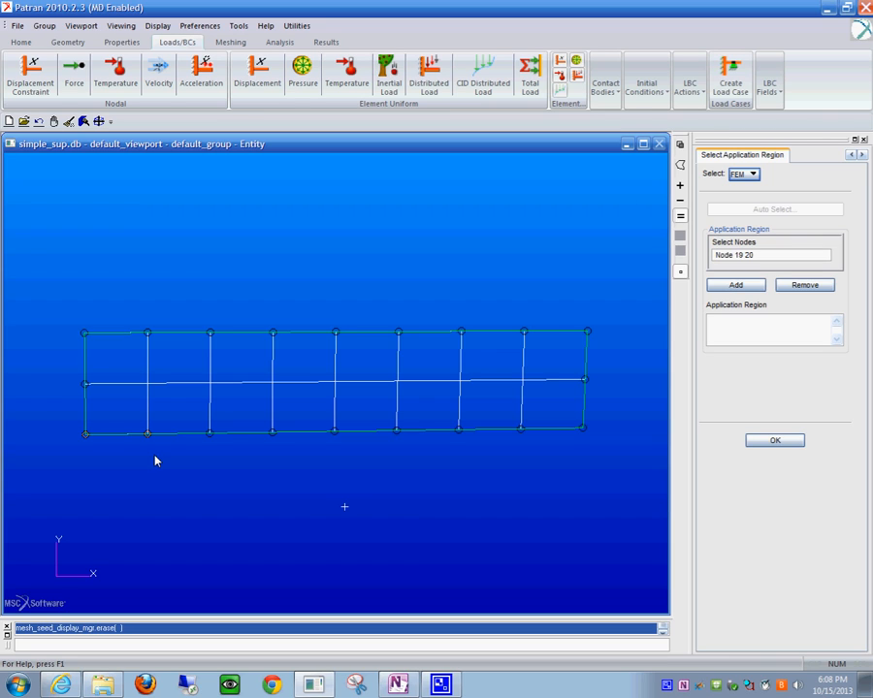
{"action": "left_click", "coordinate": [720, 287]}
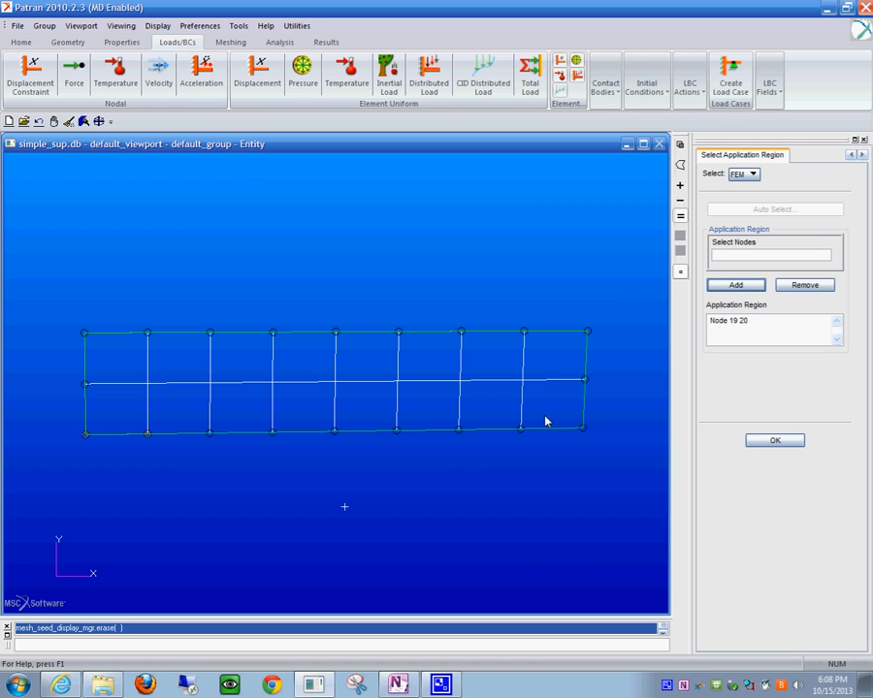
{"action": "left_click_drag", "start_coordinate": [540, 429], "coordinate": [593, 444]}
{"action": "left_click", "coordinate": [735, 287]}
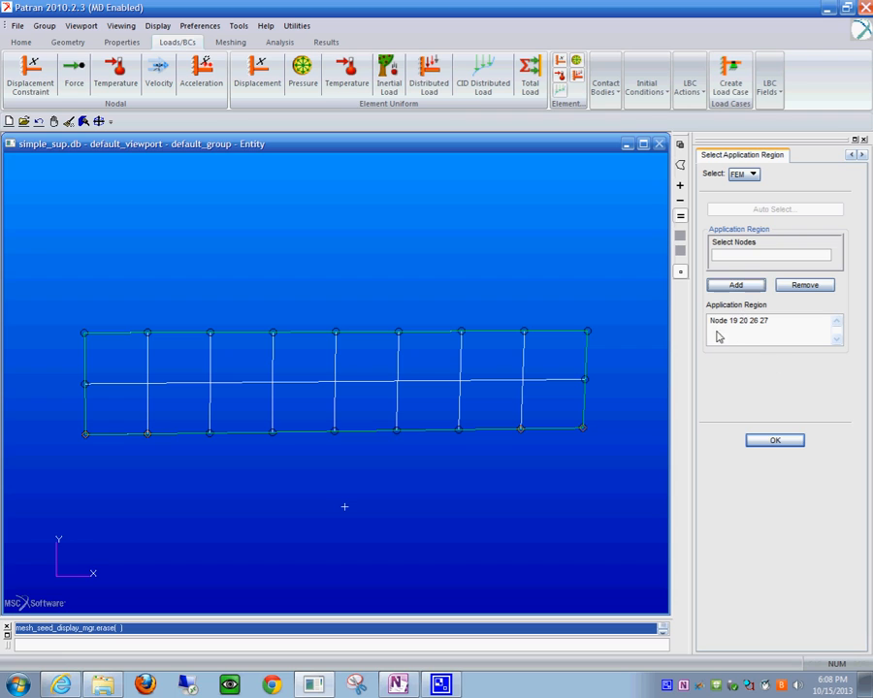
{"action": "left_click", "coordinate": [782, 442]}
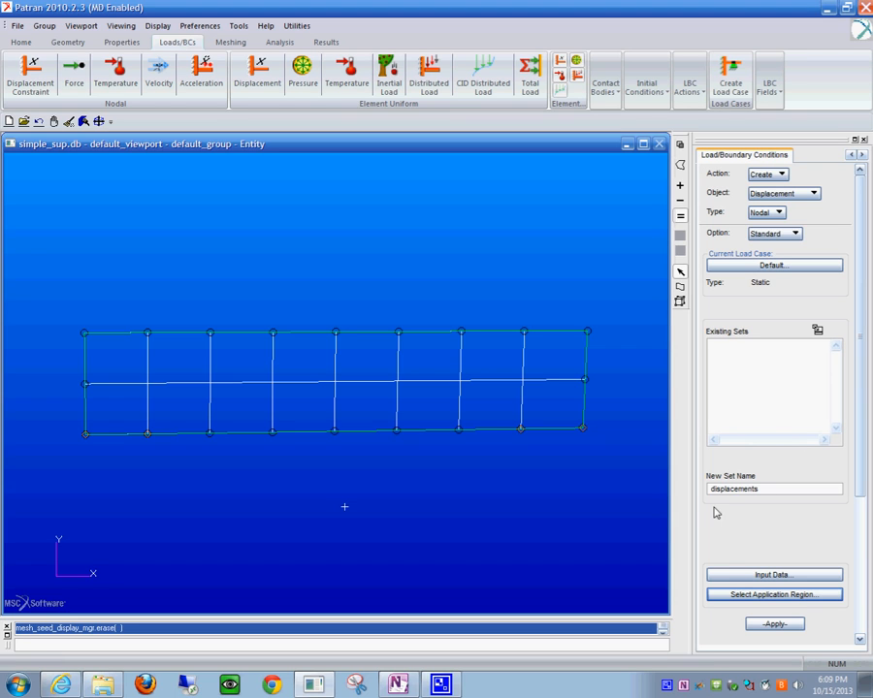
{"action": "left_click", "coordinate": [776, 626]}
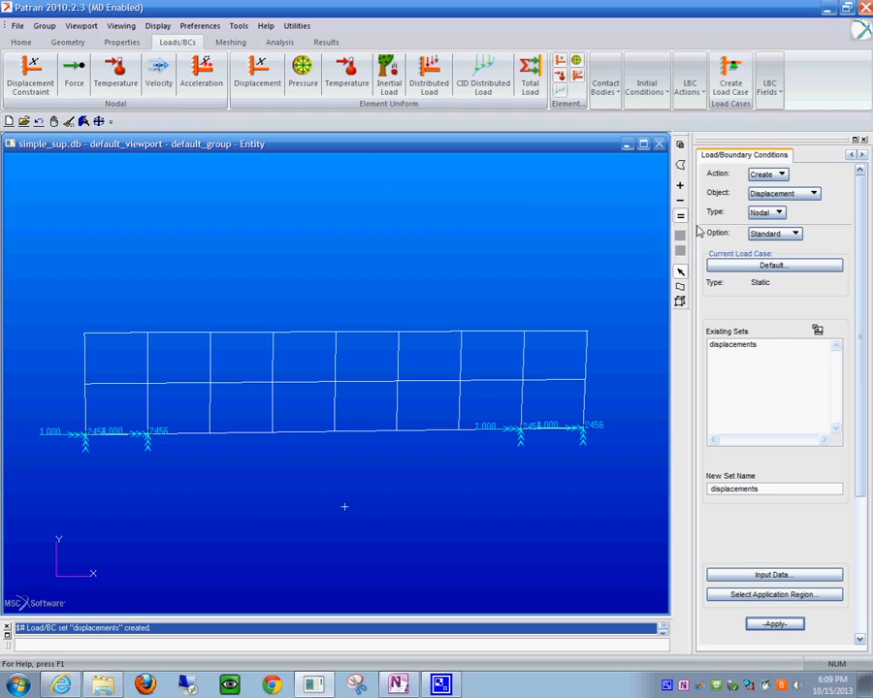
- Start a new nodal force load set named force
{"action": "left_click", "coordinate": [812, 194]}
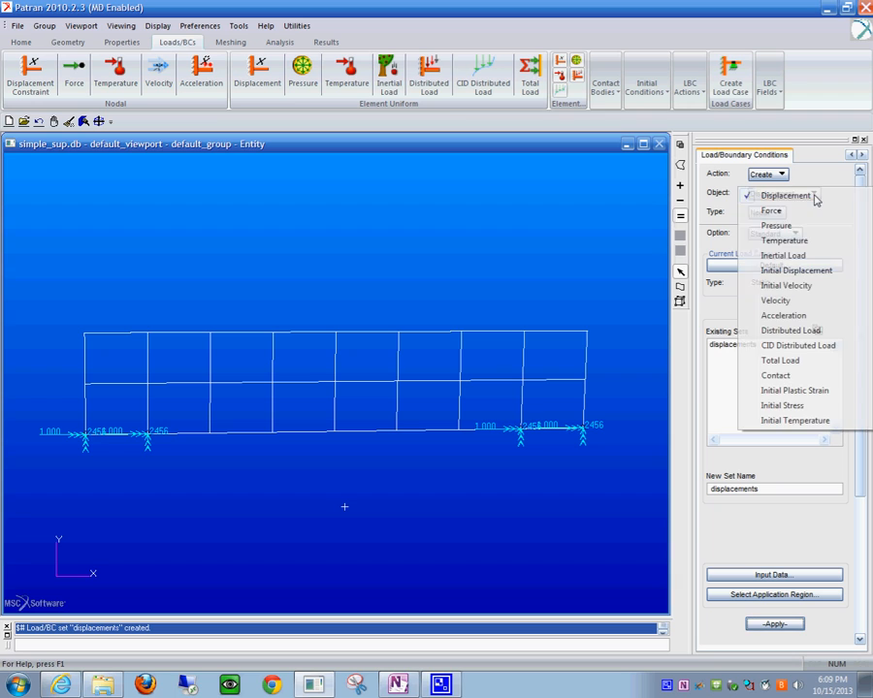
{"action": "left_click", "coordinate": [768, 211]}
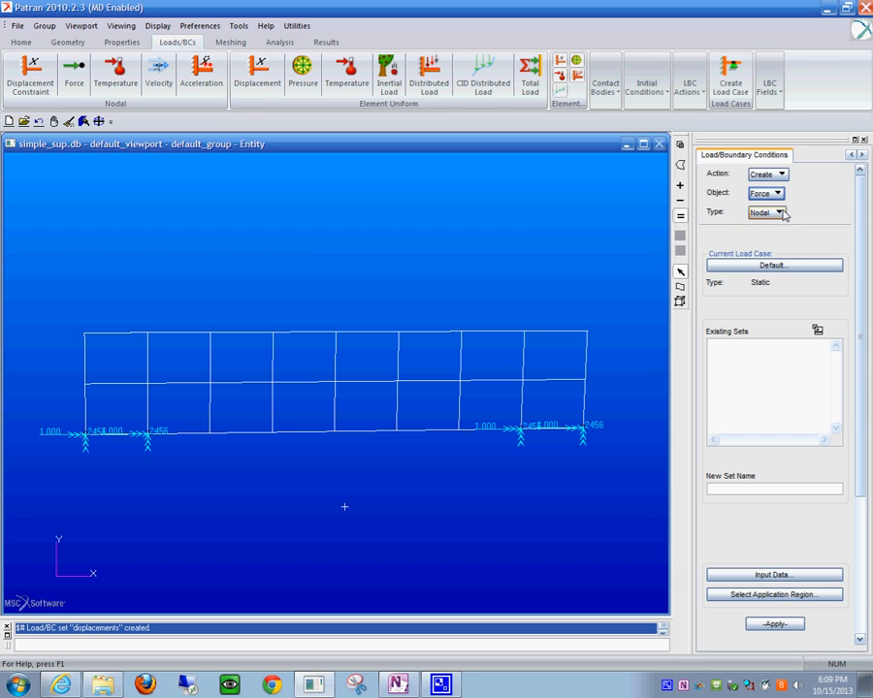
{"action": "left_click", "coordinate": [732, 491]}
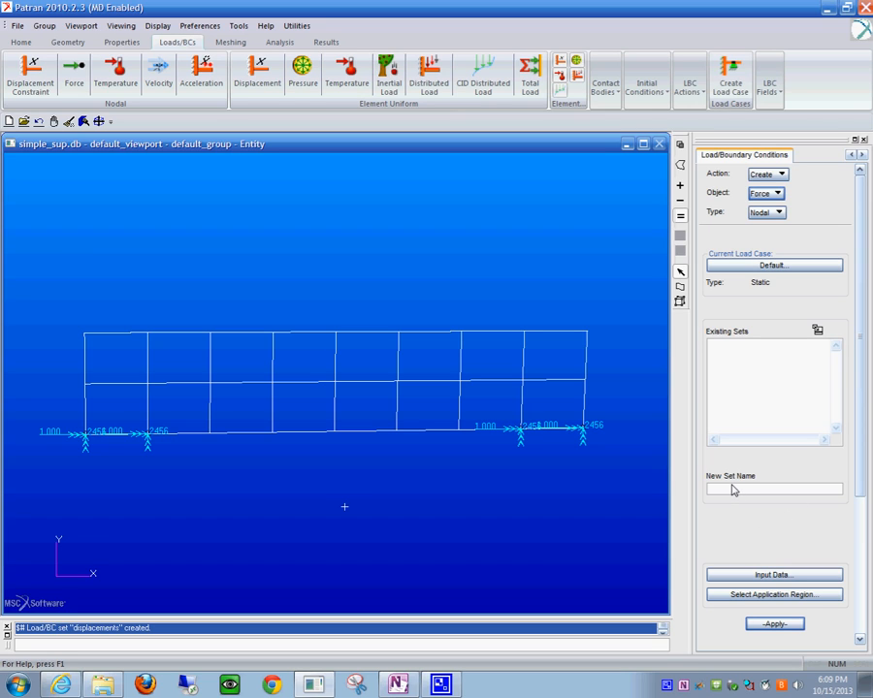
{"action": "type", "text": "force"}
- Set the load's input data to force <0 -1000 0> and moment <0 0 0>
{"action": "left_click", "coordinate": [774, 576]}
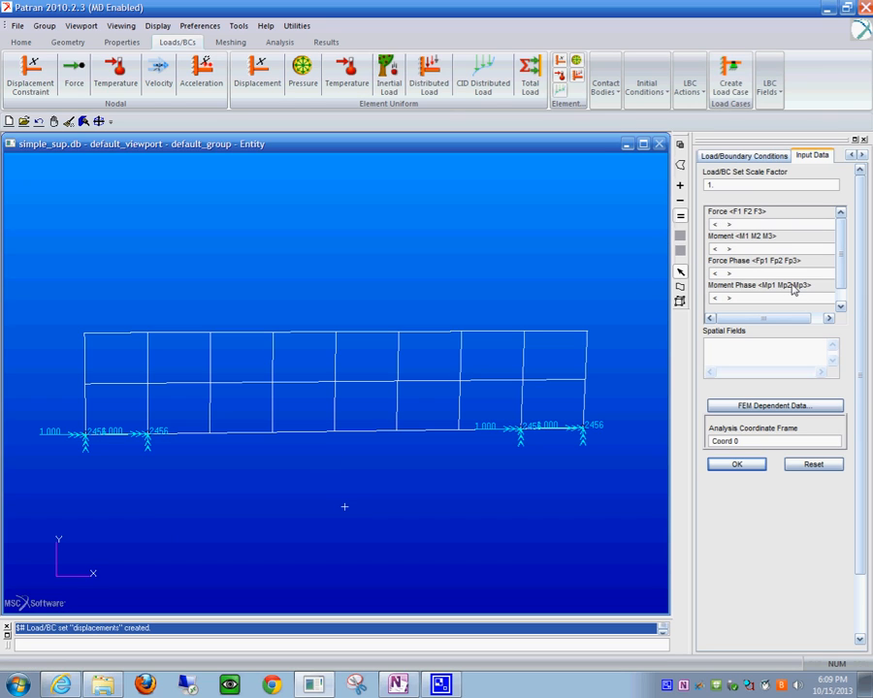
{"action": "type", "text": "0 -1000 0"}
{"action": "key", "text": "Tab"}
{"action": "type", "text": "0 0 0"}
{"action": "left_click", "coordinate": [737, 465]}
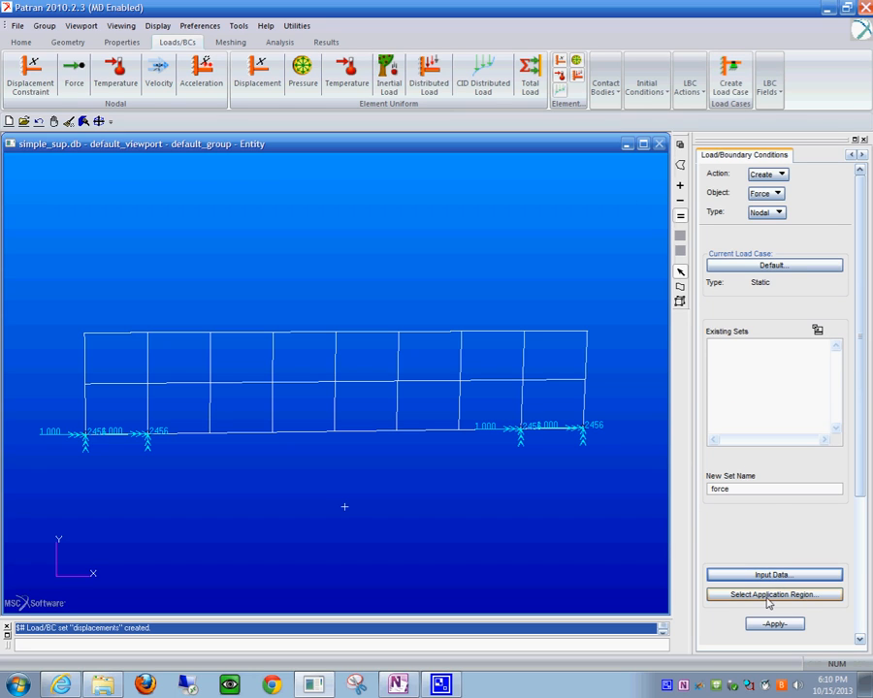
- Apply the force set to the three middle nodes of the upper edge, adding the selected nodes to the application region
{"action": "left_click", "coordinate": [805, 594]}
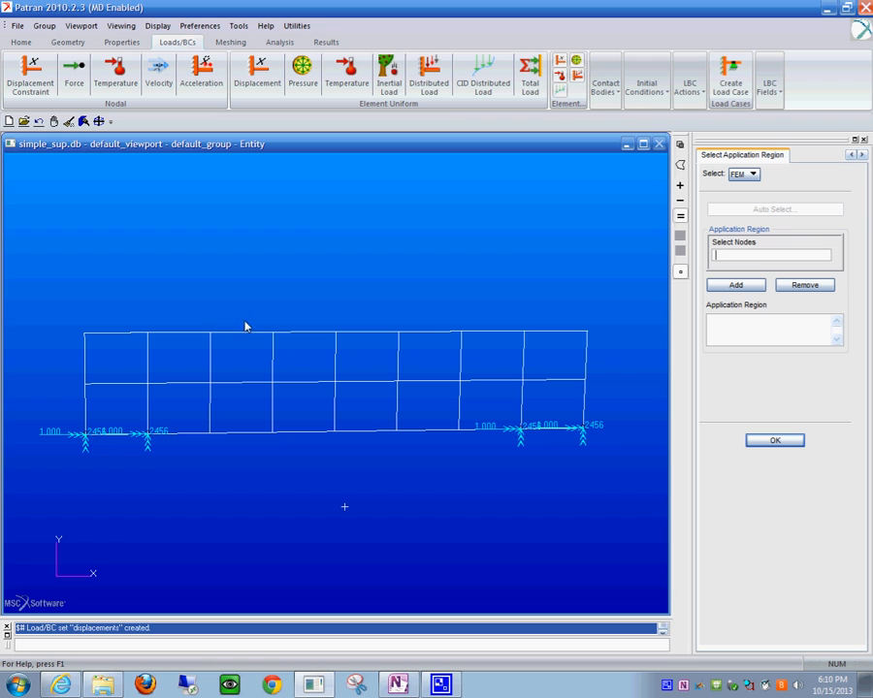
{"action": "left_click_drag", "start_coordinate": [269, 318], "coordinate": [414, 359]}
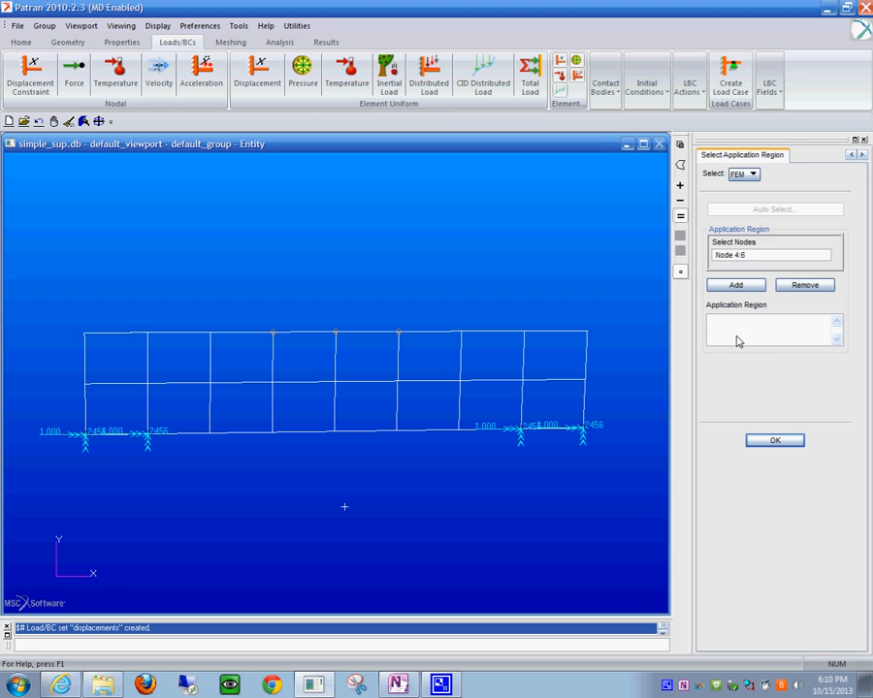
{"action": "left_click", "coordinate": [770, 448]}
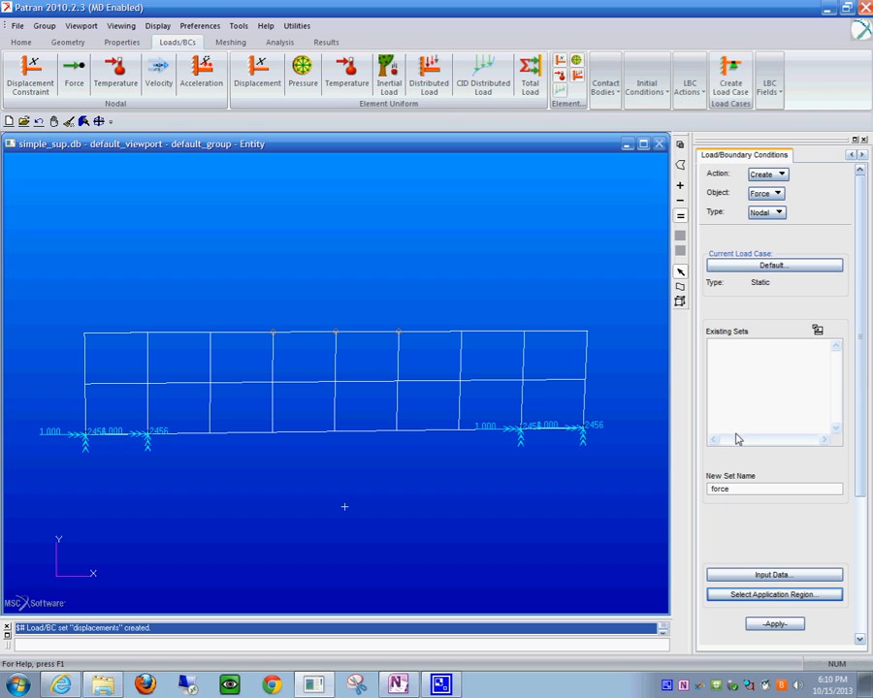
{"action": "left_click", "coordinate": [775, 623]}
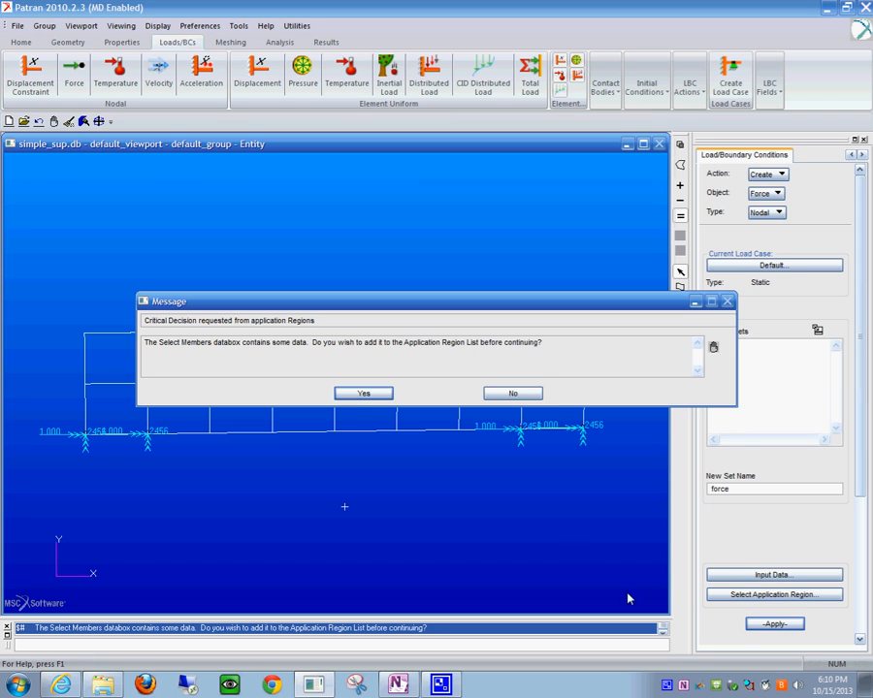
{"action": "left_click", "coordinate": [378, 394]}
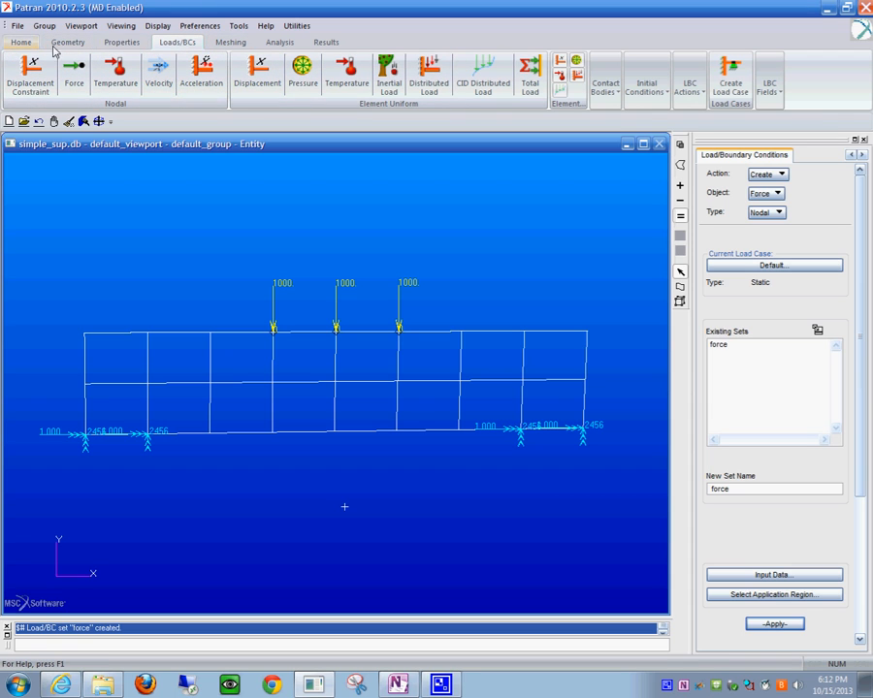
- Define an isotropic linear elastic material named steel with an elastic modulus of 30e6 and a Poisson ratio of .25
{"action": "left_click", "coordinate": [126, 45]}
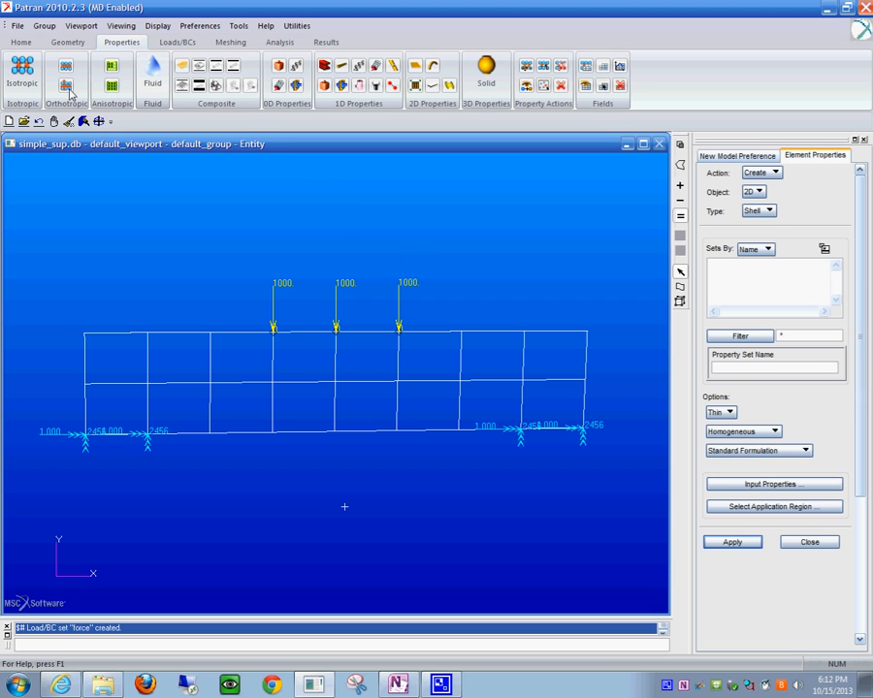
{"action": "left_click", "coordinate": [17, 70]}
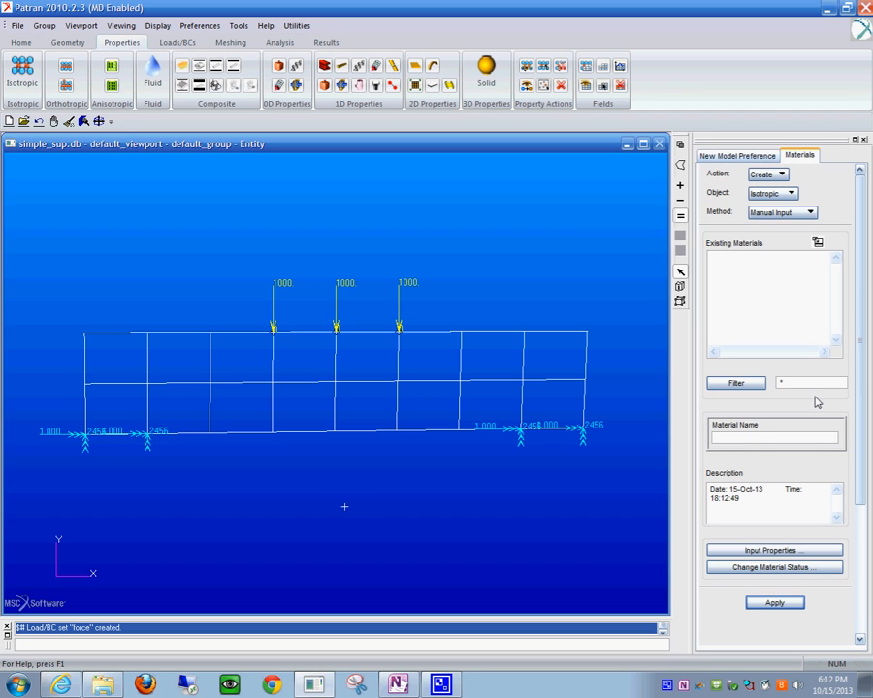
{"action": "type", "text": "steel"}
{"action": "left_click", "coordinate": [766, 550]}
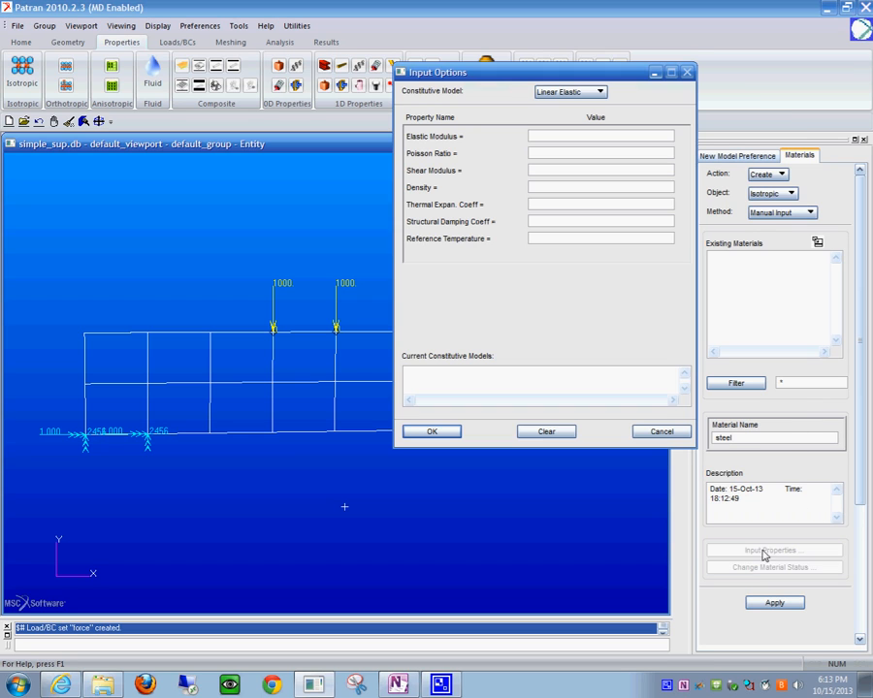
{"action": "left_click", "coordinate": [543, 138]}
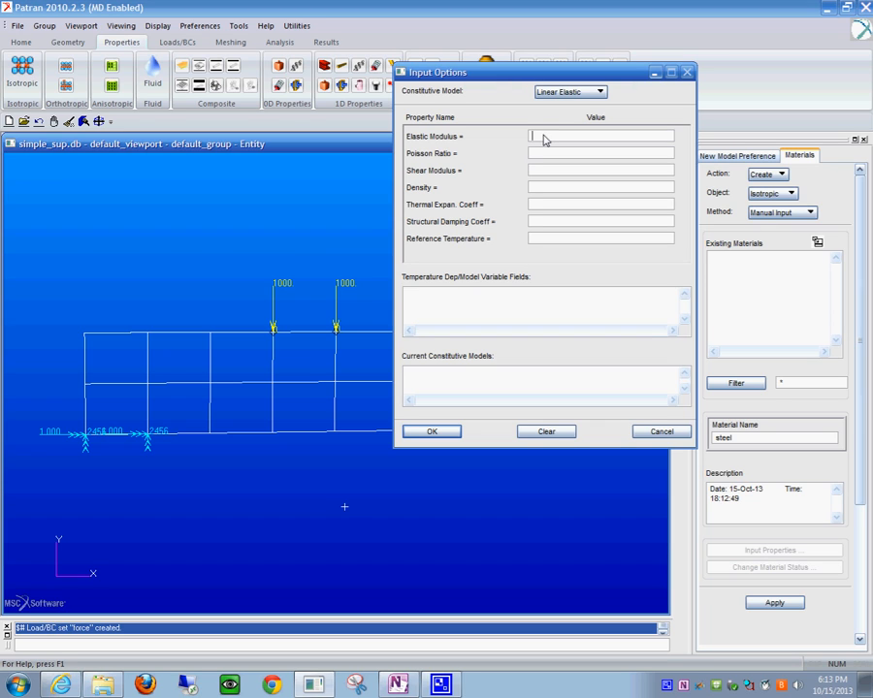
{"action": "type", "text": "30e6"}
{"action": "left_click", "coordinate": [542, 156]}
{"action": "type", "text": ".25"}
{"action": "left_click", "coordinate": [433, 432]}
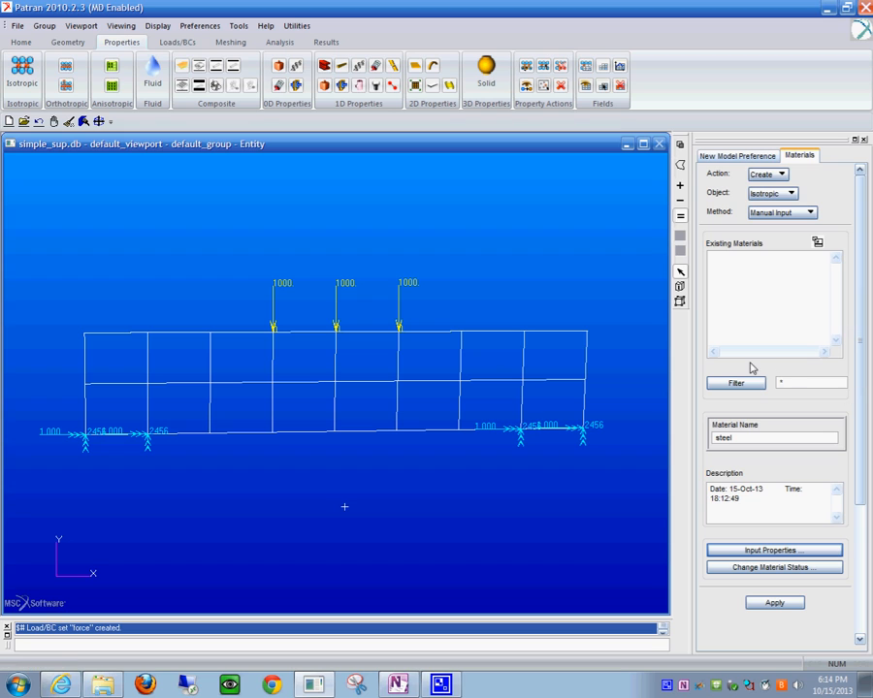
- Review the steel input properties and constitutive model status, and create the material
{"action": "left_click", "coordinate": [786, 553]}
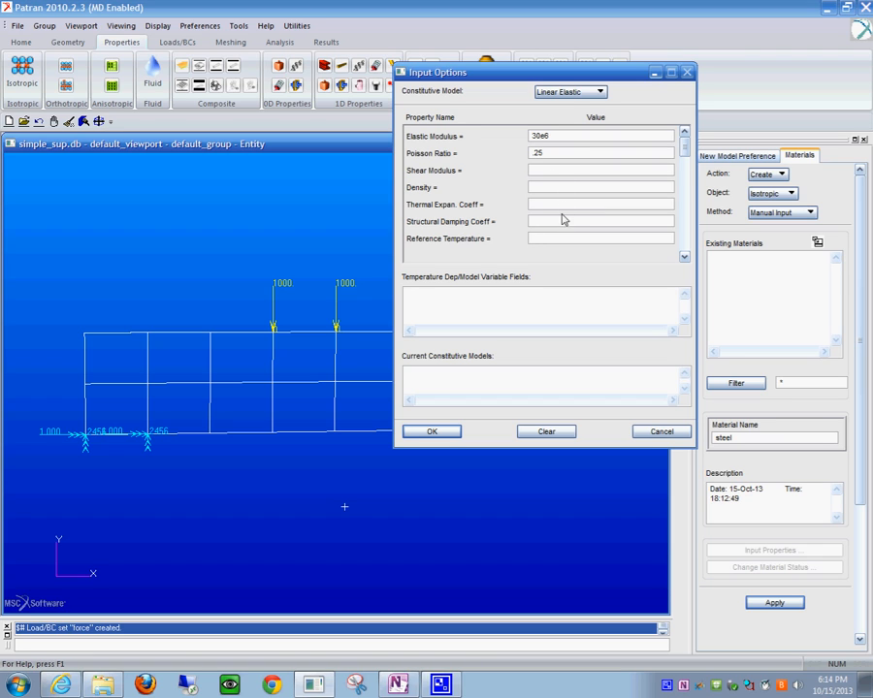
{"action": "left_click", "coordinate": [433, 432]}
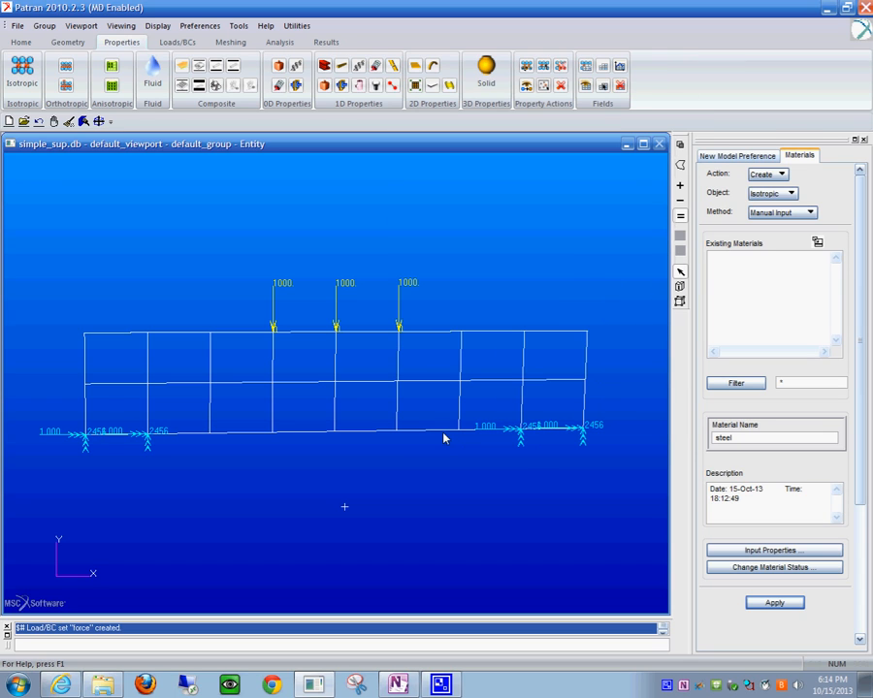
{"action": "left_click", "coordinate": [768, 568]}
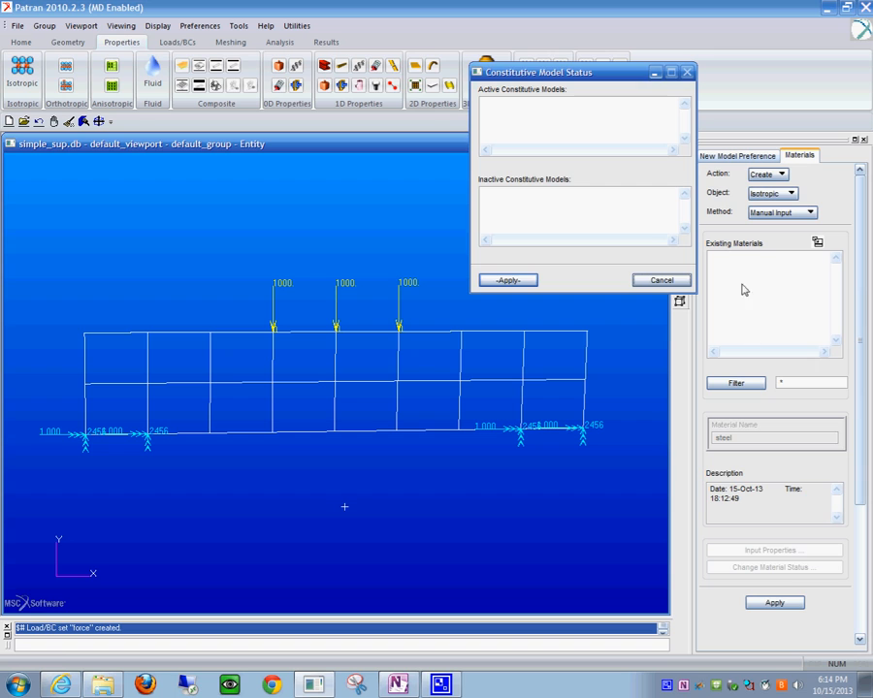
{"action": "left_click", "coordinate": [667, 281]}
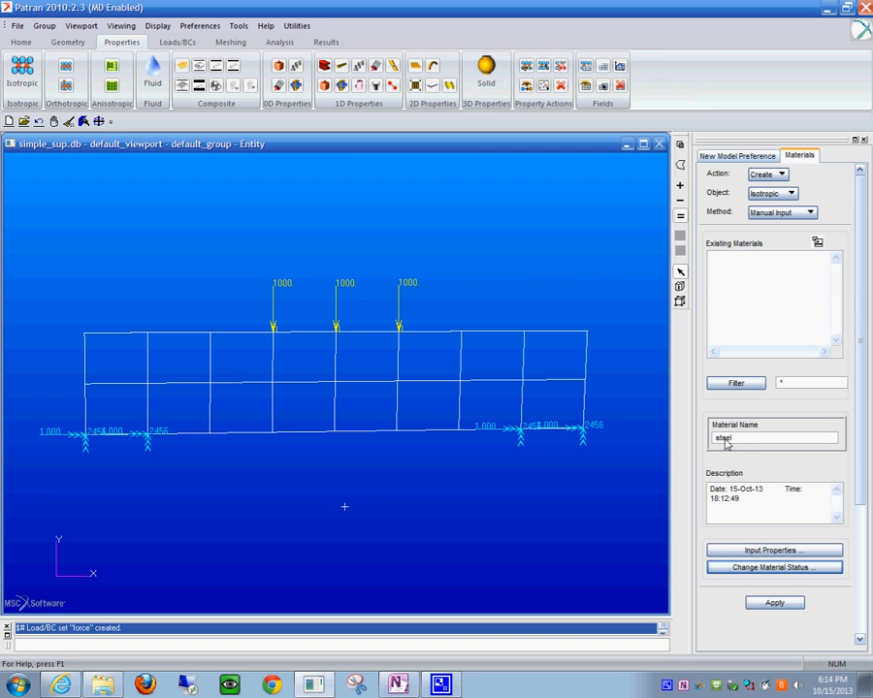
{"action": "left_click", "coordinate": [776, 552]}
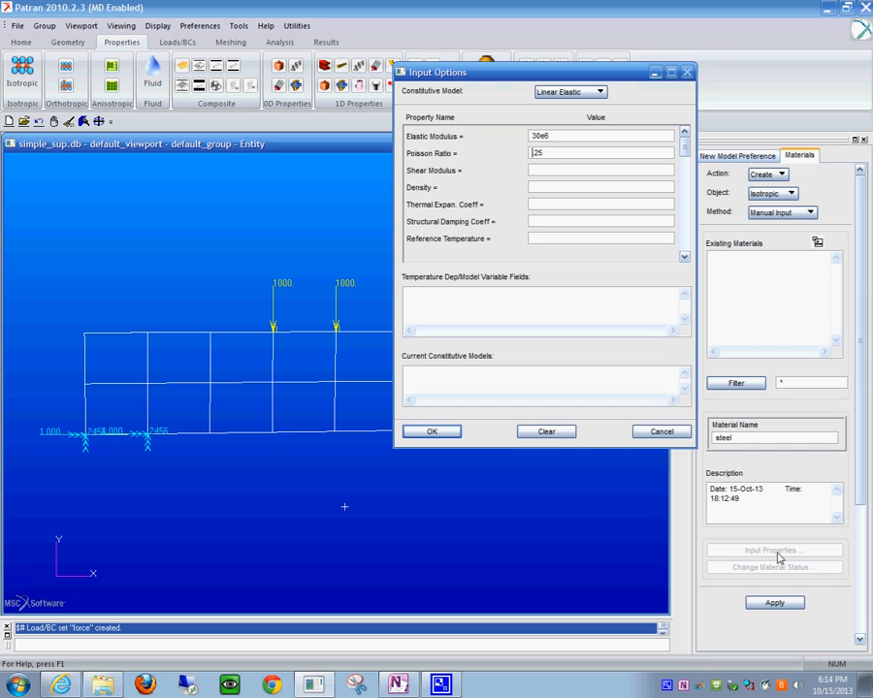
{"action": "left_click", "coordinate": [659, 434]}
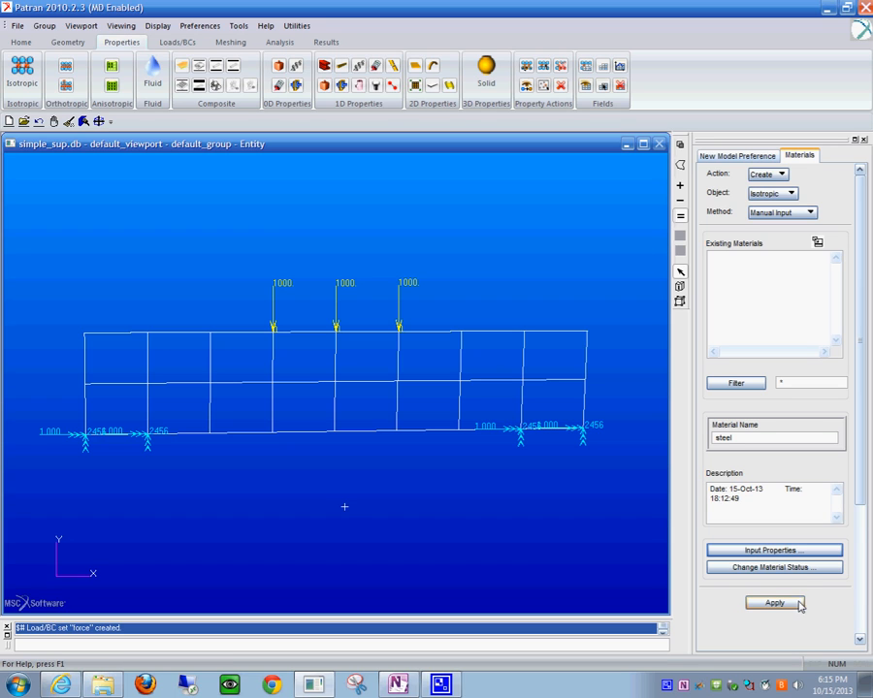
{"action": "left_click", "coordinate": [777, 603]}
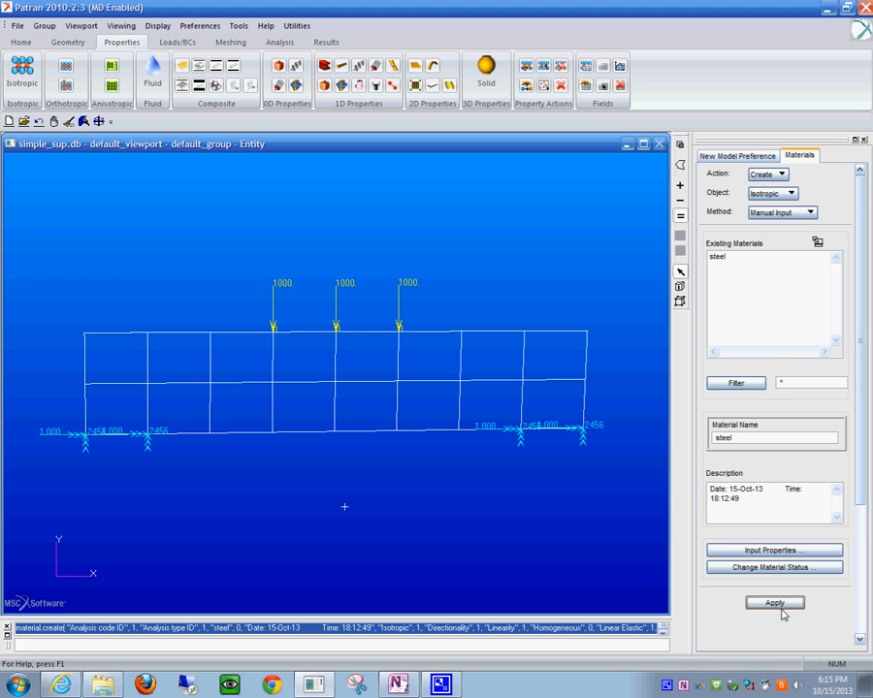
{"action": "left_click_drag", "start_coordinate": [861, 489], "coordinate": [870, 464]}
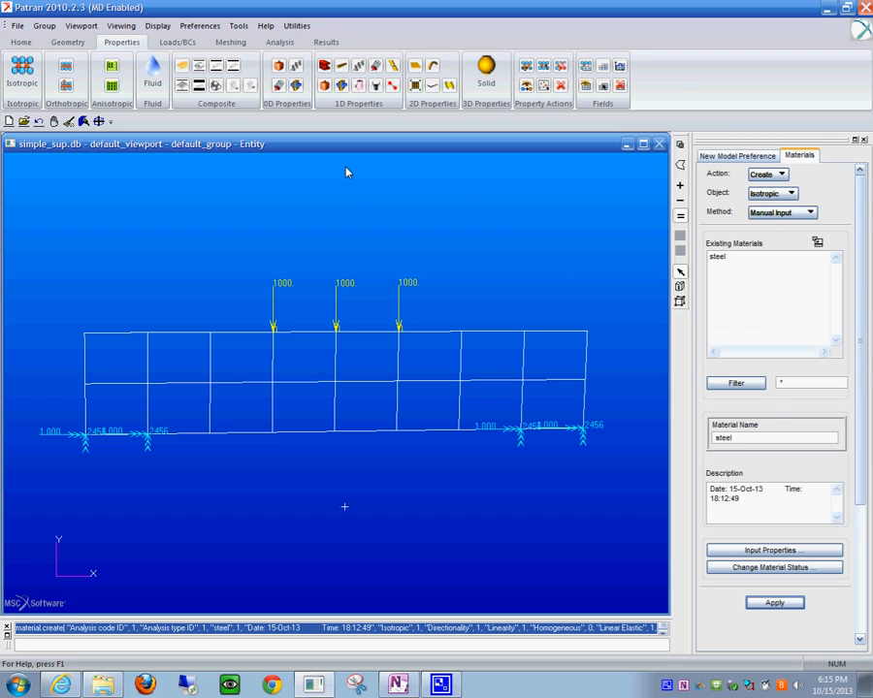
- Define a 2D shell property set named property1 with material steel and a thickness of 2
{"action": "left_click", "coordinate": [417, 73]}
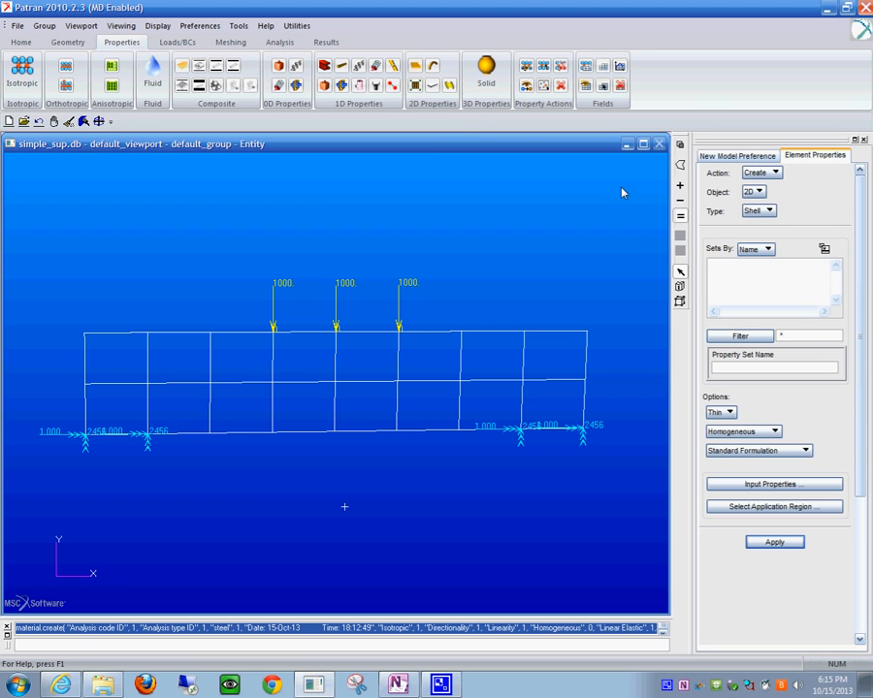
{"action": "left_click", "coordinate": [740, 368]}
{"action": "type", "text": "property1"}
{"action": "left_click", "coordinate": [801, 485]}
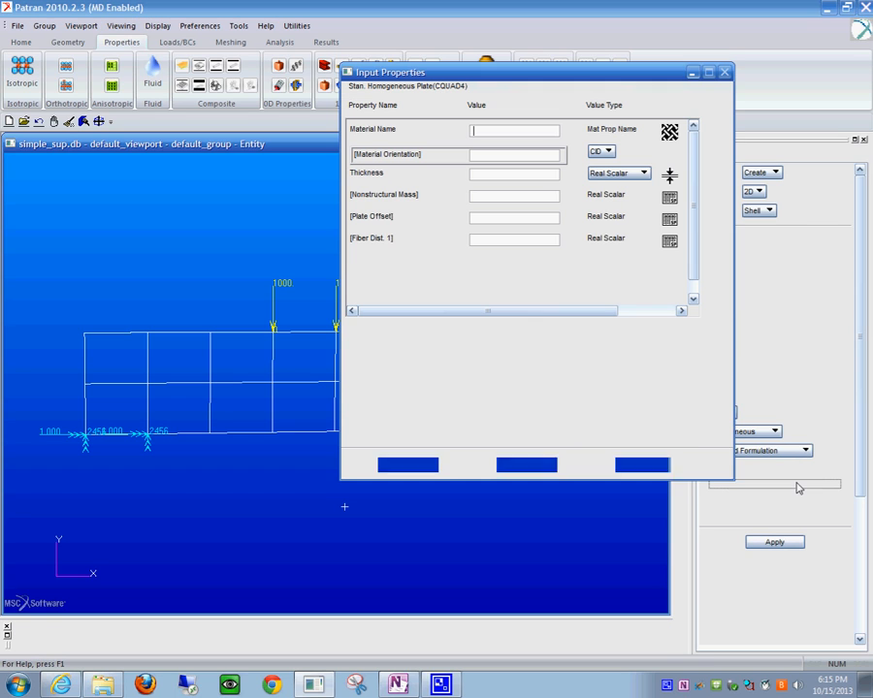
{"action": "left_click", "coordinate": [669, 132]}
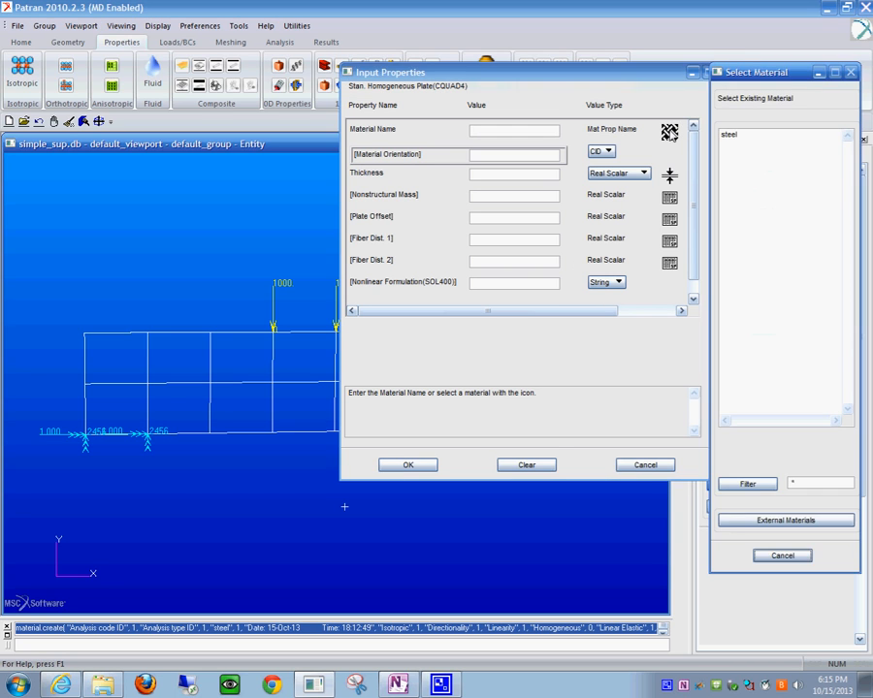
{"action": "left_click", "coordinate": [728, 135]}
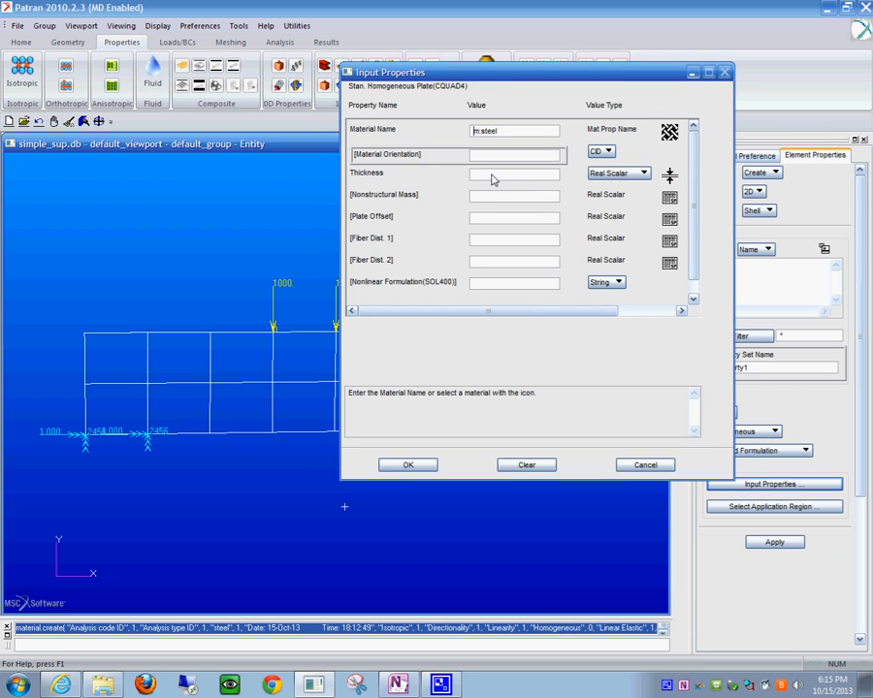
{"action": "left_click", "coordinate": [492, 177]}
{"action": "type", "text": "2"}
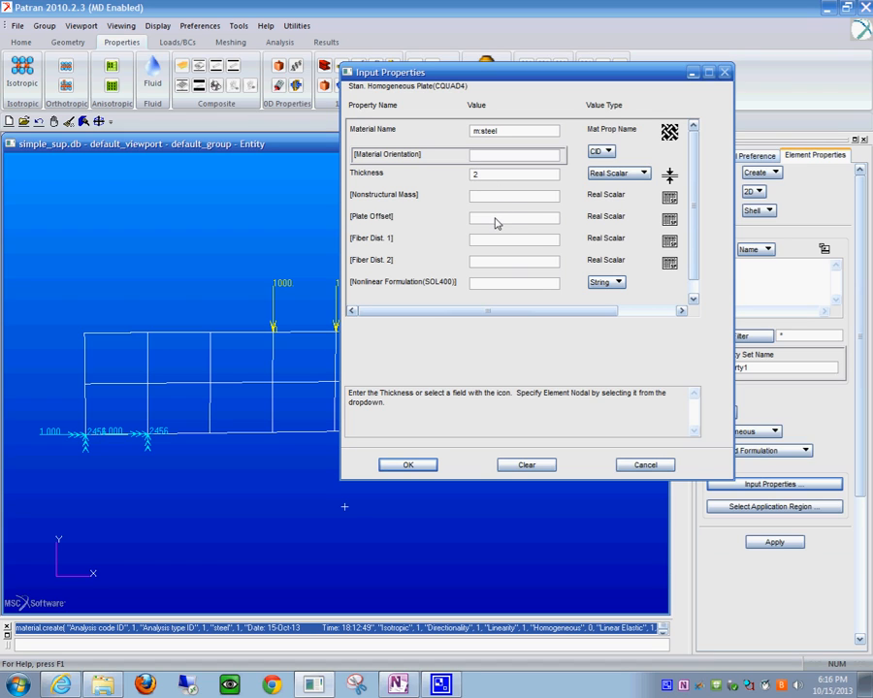
{"action": "left_click", "coordinate": [423, 467]}
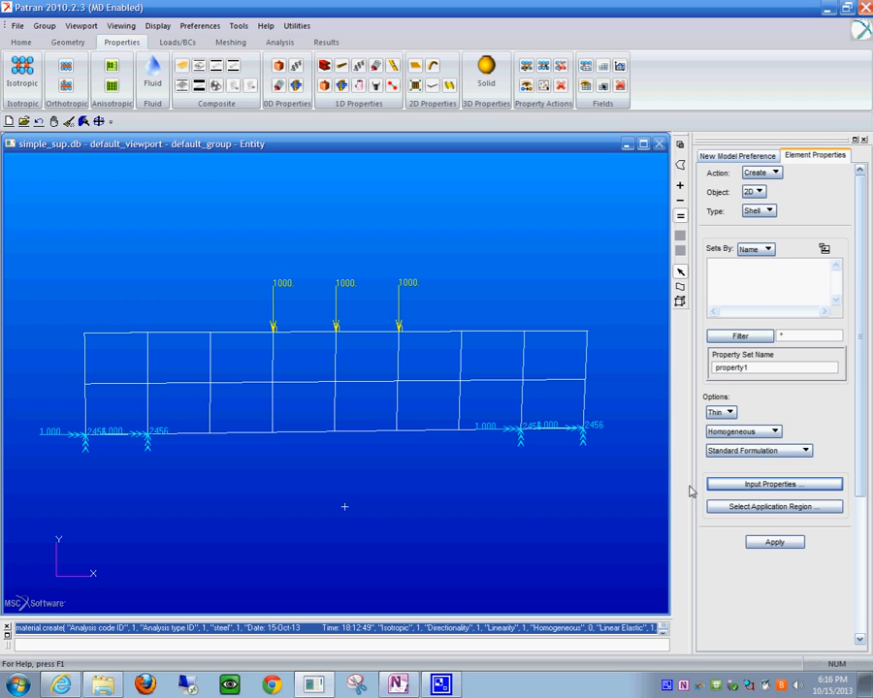
- Assign property1 to Surface 1, adding the selected surface to the application region, and create the property set
{"action": "left_click", "coordinate": [771, 507]}
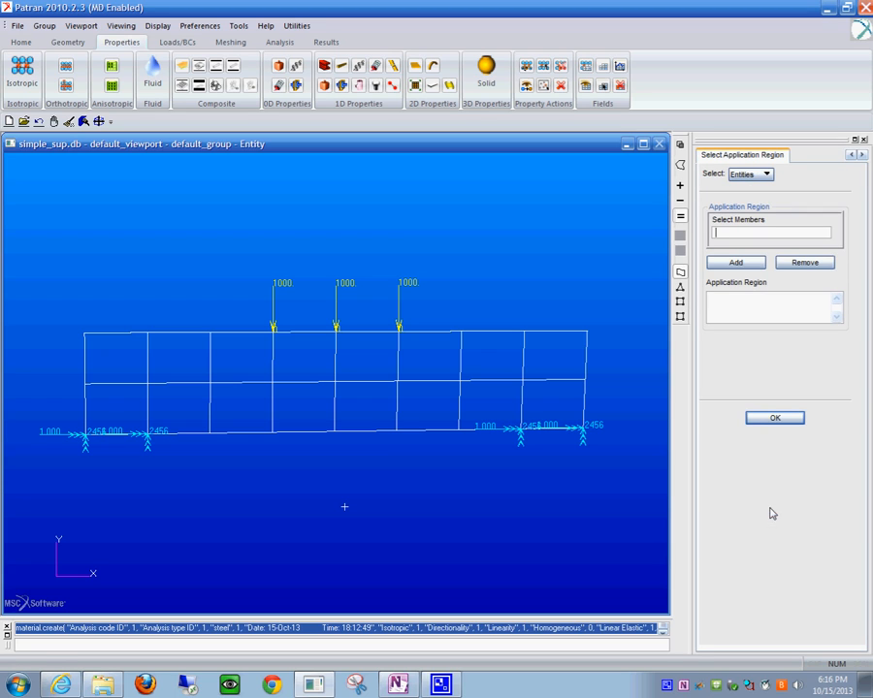
{"action": "left_click_drag", "start_coordinate": [62, 268], "coordinate": [607, 481]}
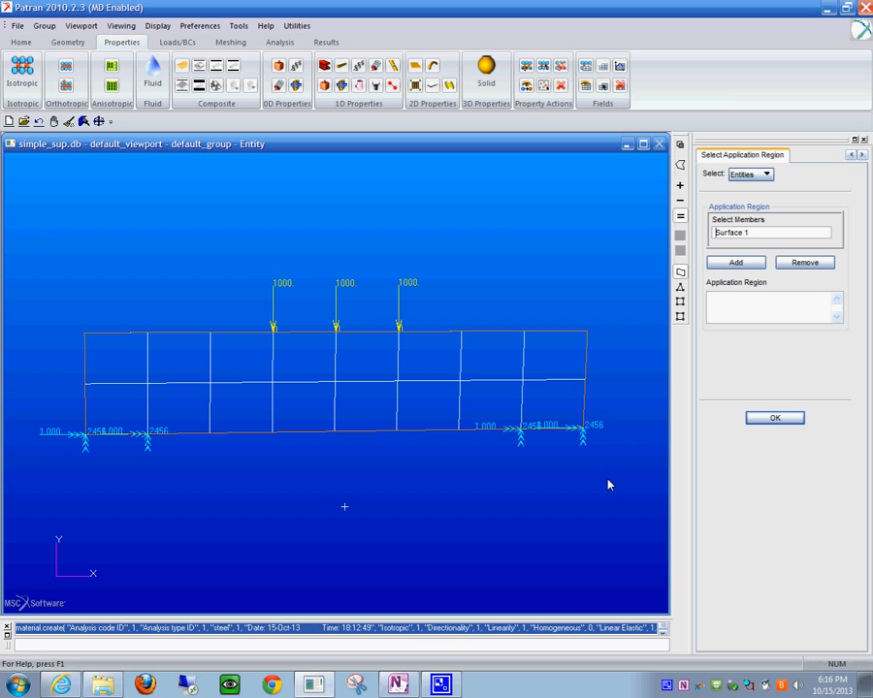
{"action": "left_click", "coordinate": [784, 422]}
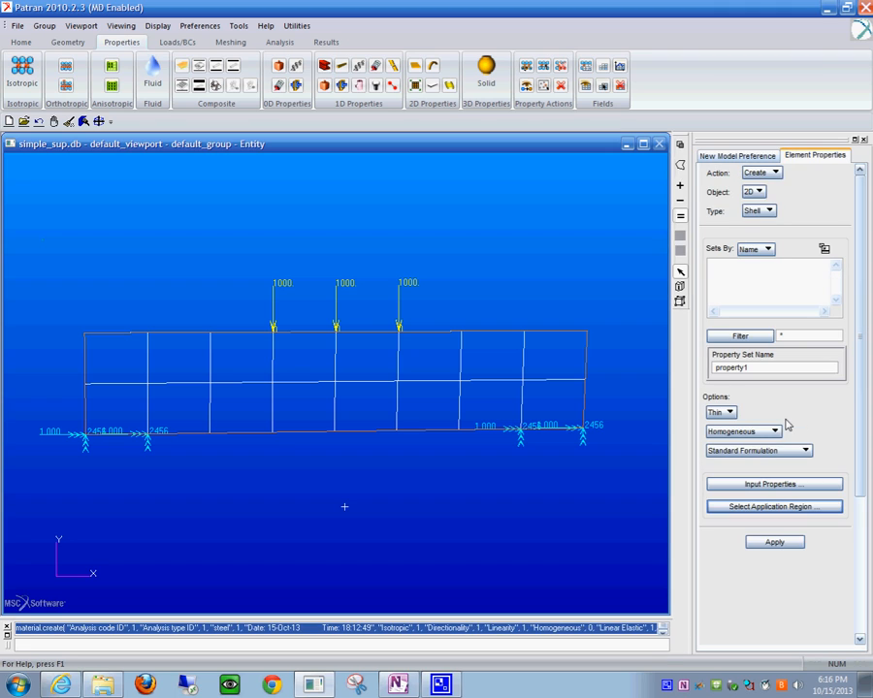
{"action": "left_click", "coordinate": [786, 545]}
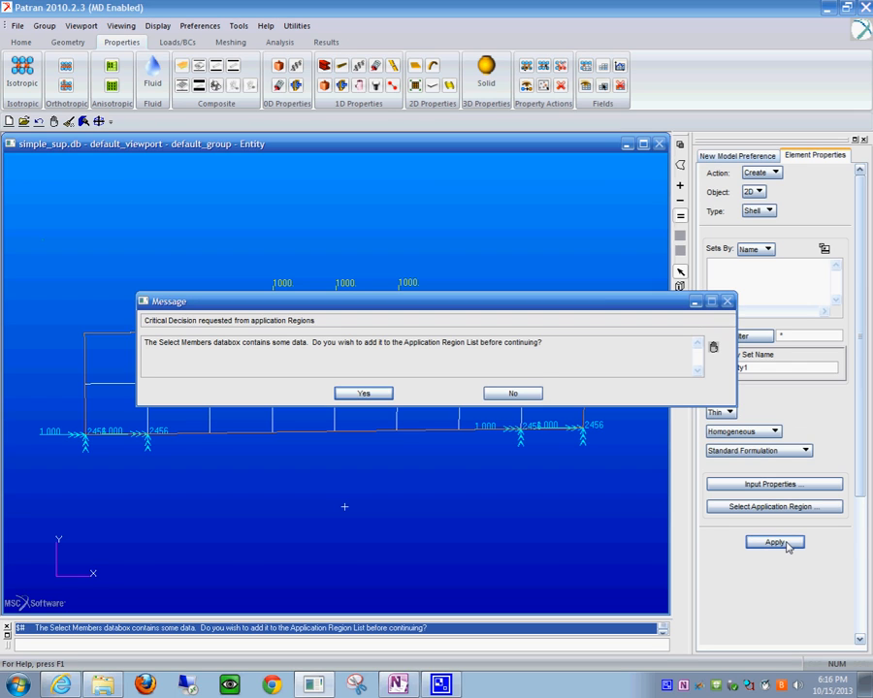
{"action": "left_click", "coordinate": [380, 392]}
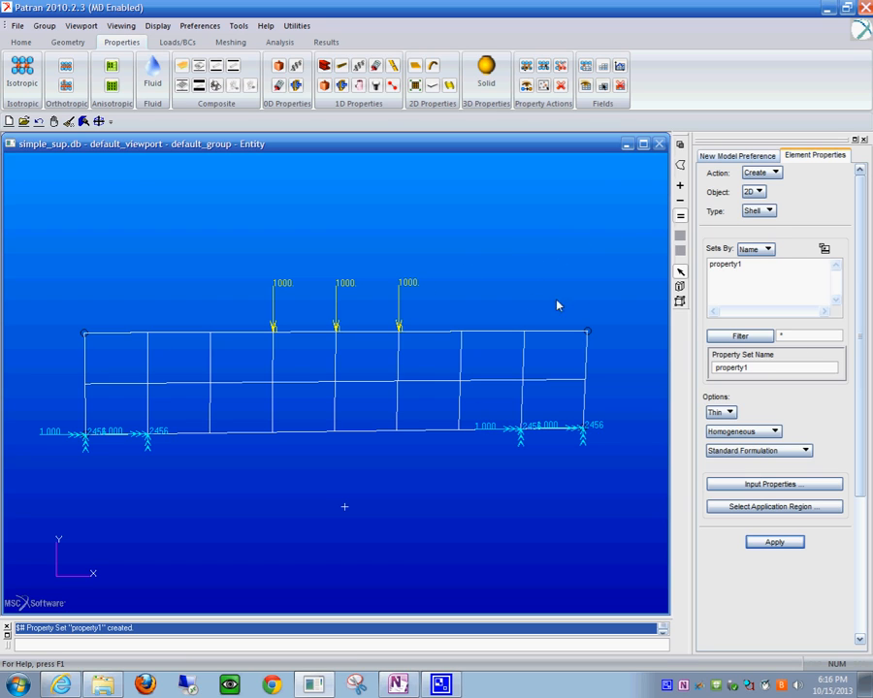
- Review the solution type chosen for the full-run analysis of the entire model
{"action": "left_click", "coordinate": [280, 42]}
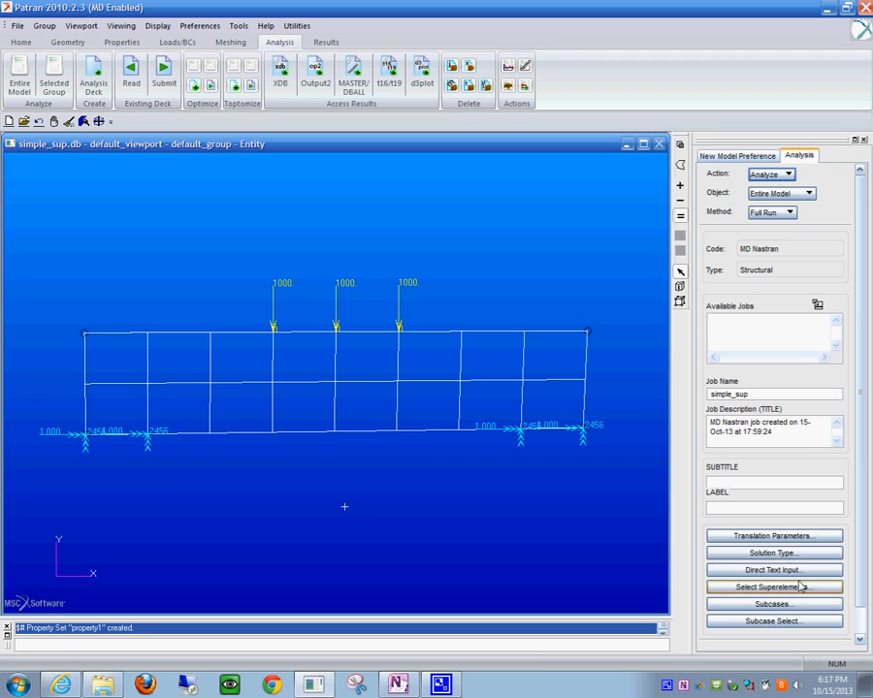
{"action": "left_click", "coordinate": [773, 553]}
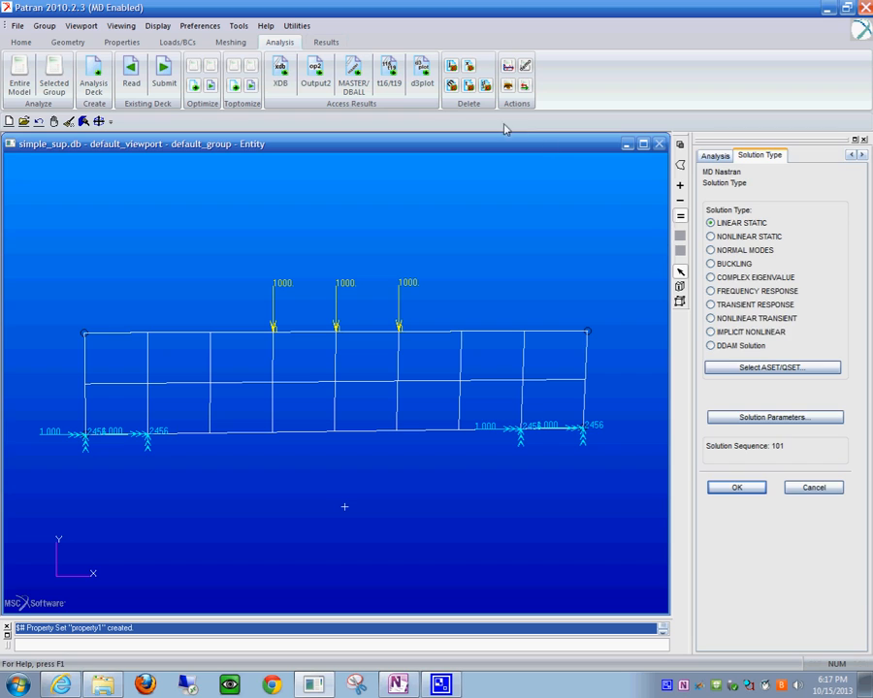
{"action": "left_click", "coordinate": [714, 156]}
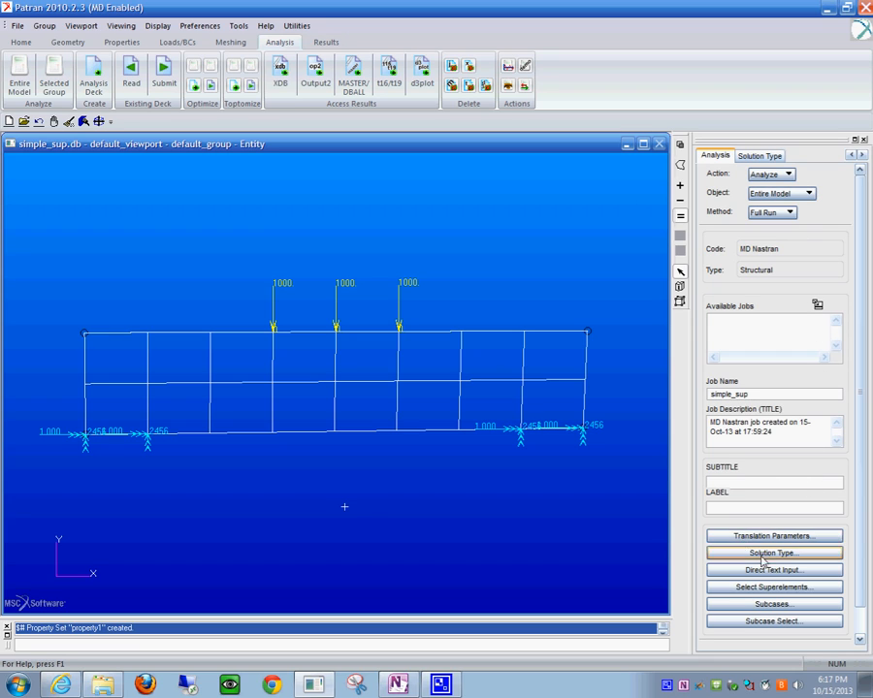
- Create an analysis subcase named case1 from the Default load case
{"action": "left_click", "coordinate": [773, 605]}
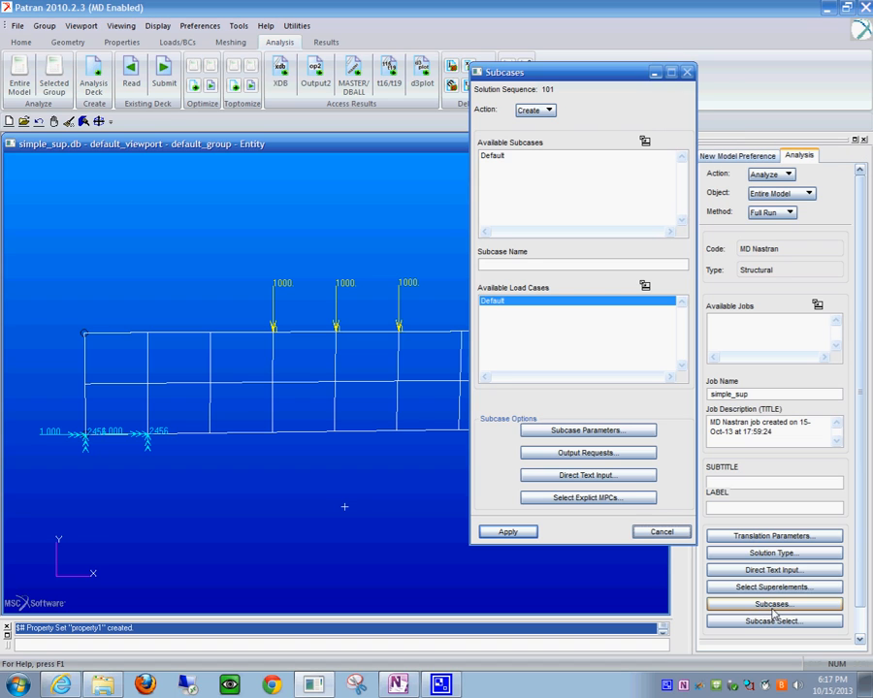
{"action": "left_click", "coordinate": [508, 268]}
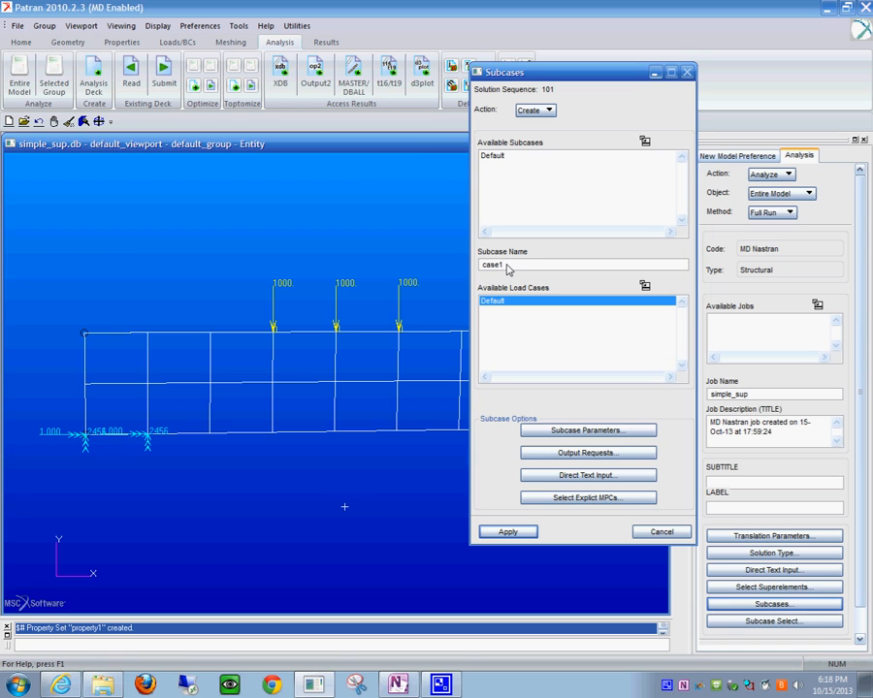
{"action": "type", "text": "case1"}
{"action": "key", "text": "Return"}
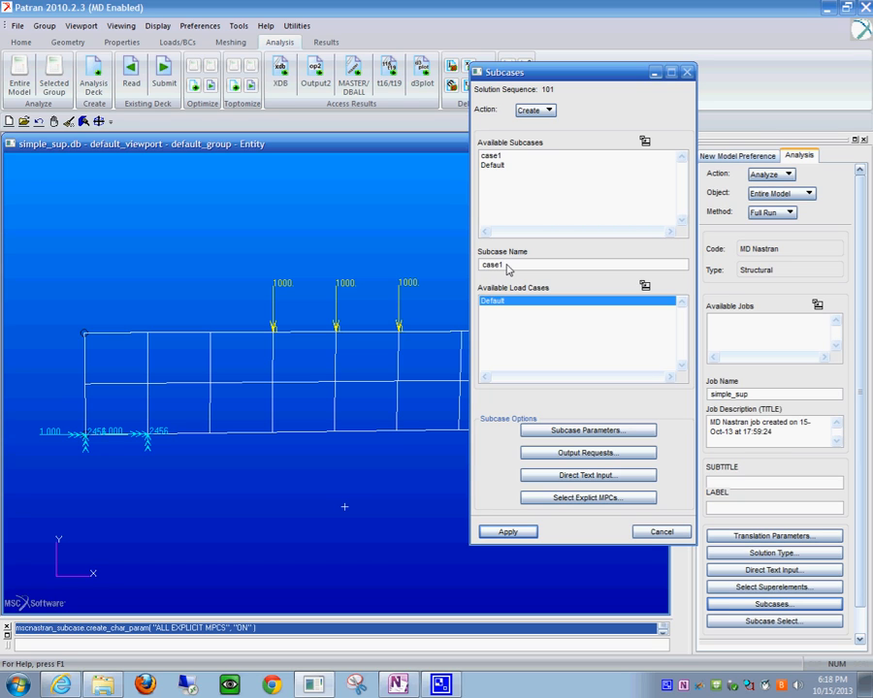
- Recreate subcase case1 with the Default load case, replacing the existing subcase, and close the subcase setup
{"action": "key", "text": "Return"}
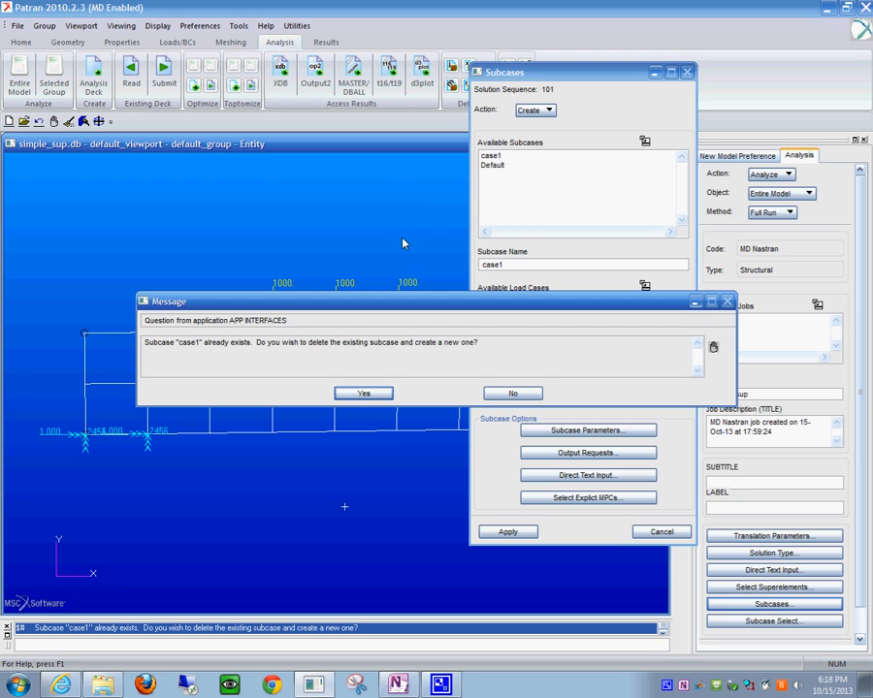
{"action": "left_click", "coordinate": [360, 393]}
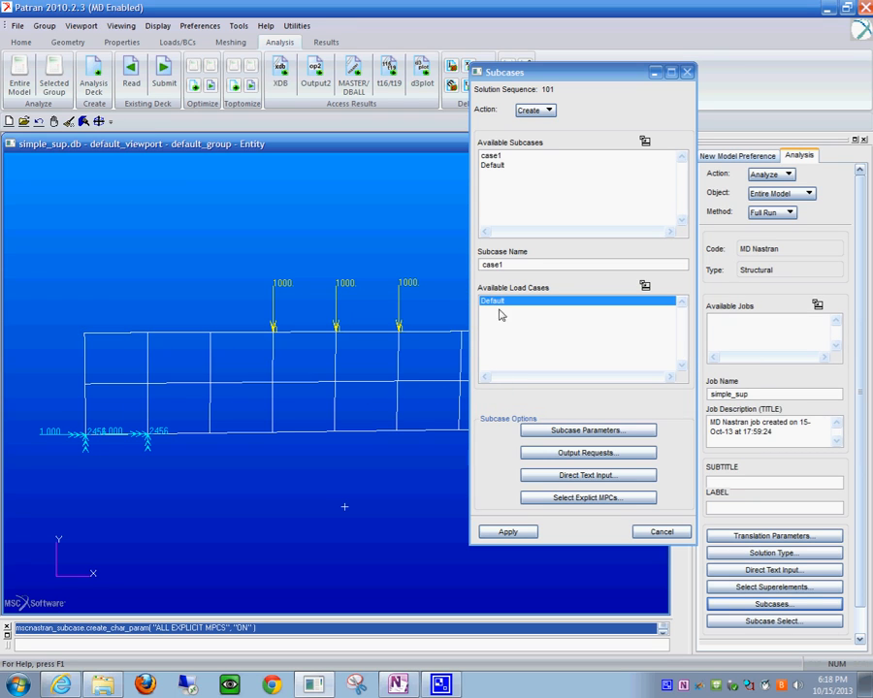
{"action": "left_click", "coordinate": [493, 157]}
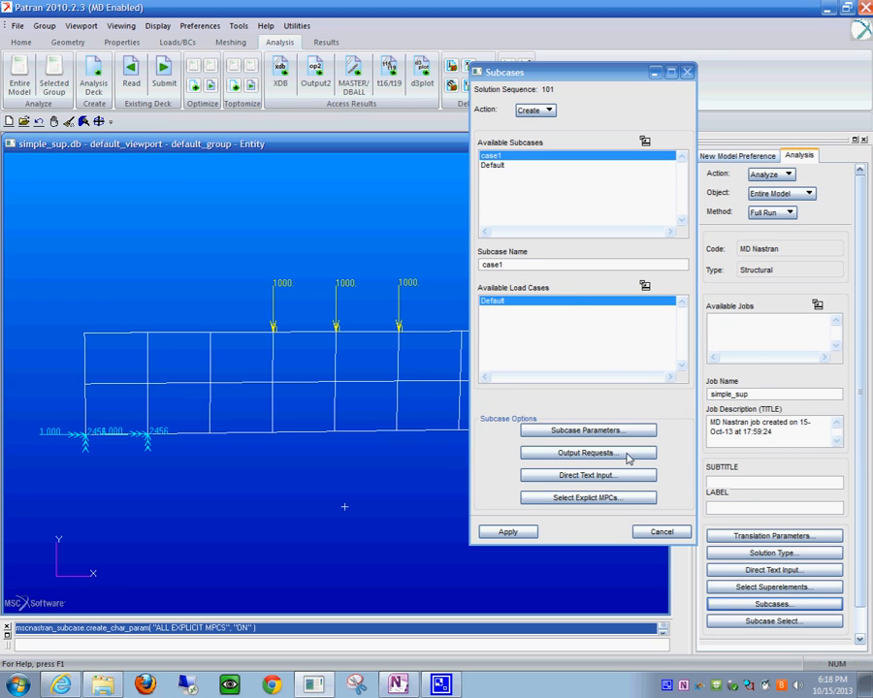
{"action": "left_click", "coordinate": [505, 533]}
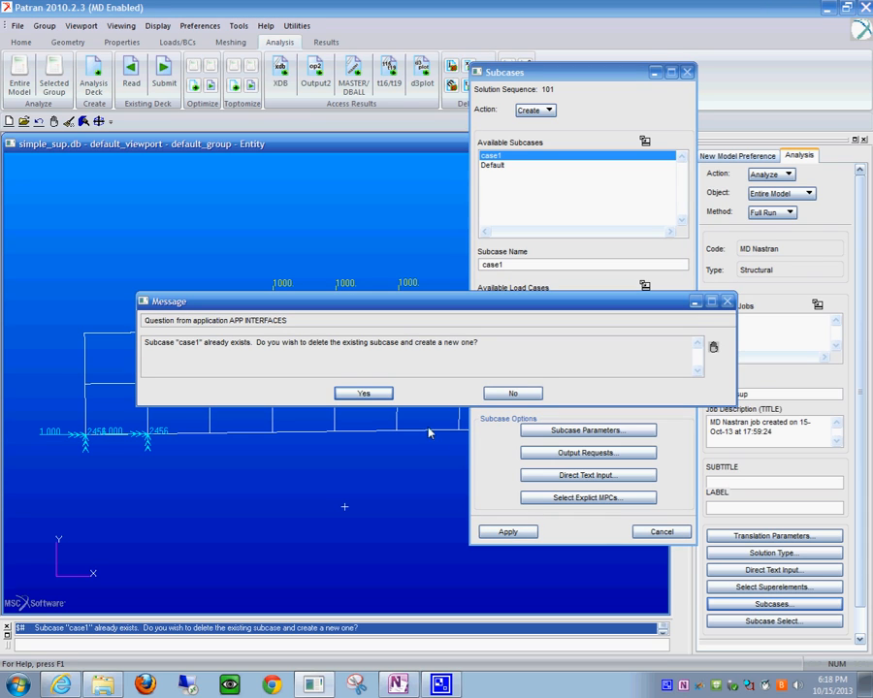
{"action": "left_click", "coordinate": [360, 394]}
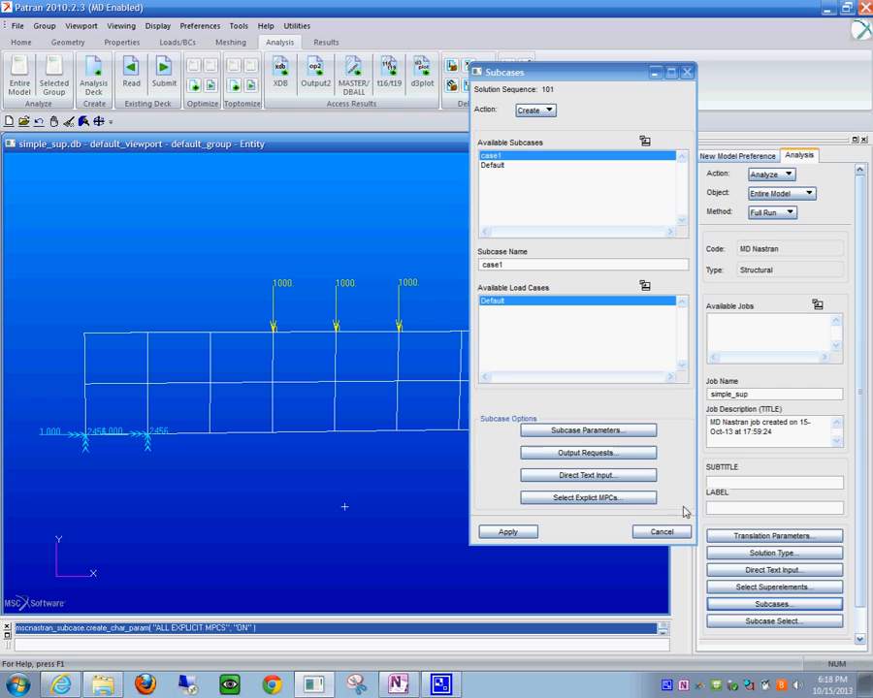
{"action": "left_click", "coordinate": [664, 533]}
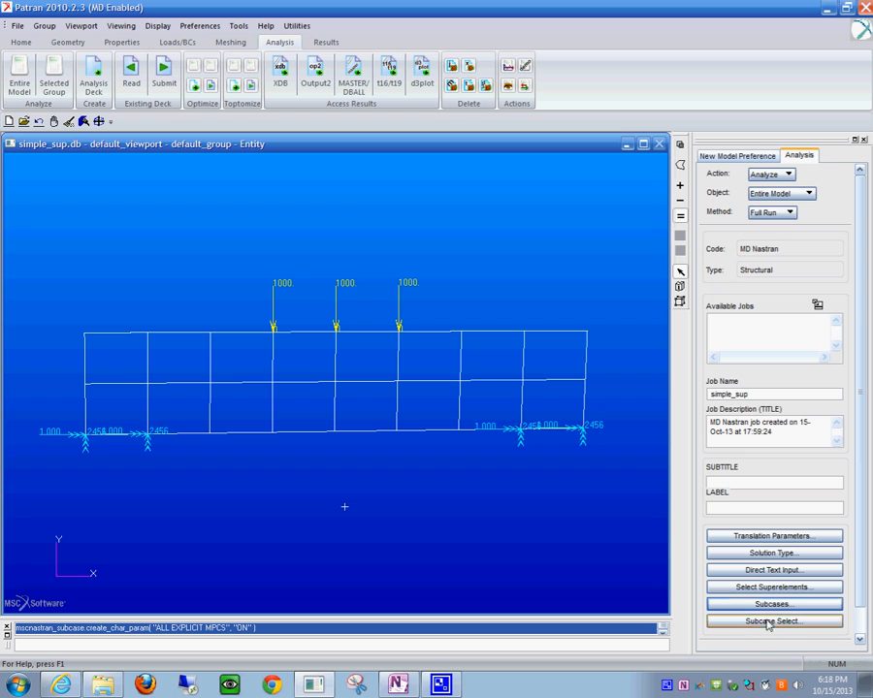
- Submit the full-run analysis of the entire model as job simple_sup
{"action": "scroll", "coordinate": [857, 550], "scroll_direction": "down", "scroll_amount": 2}
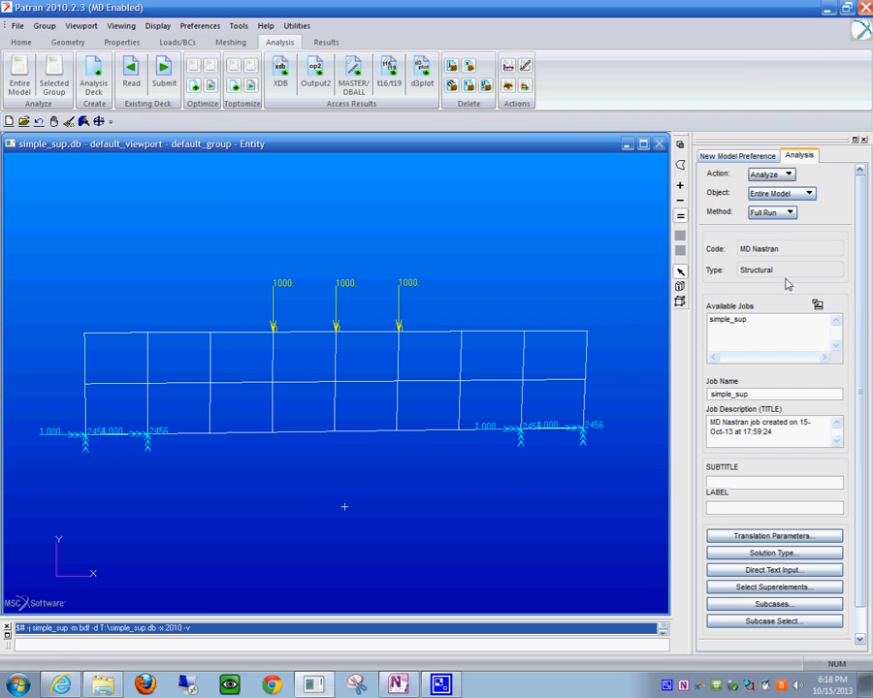
{"action": "left_click", "coordinate": [808, 194]}
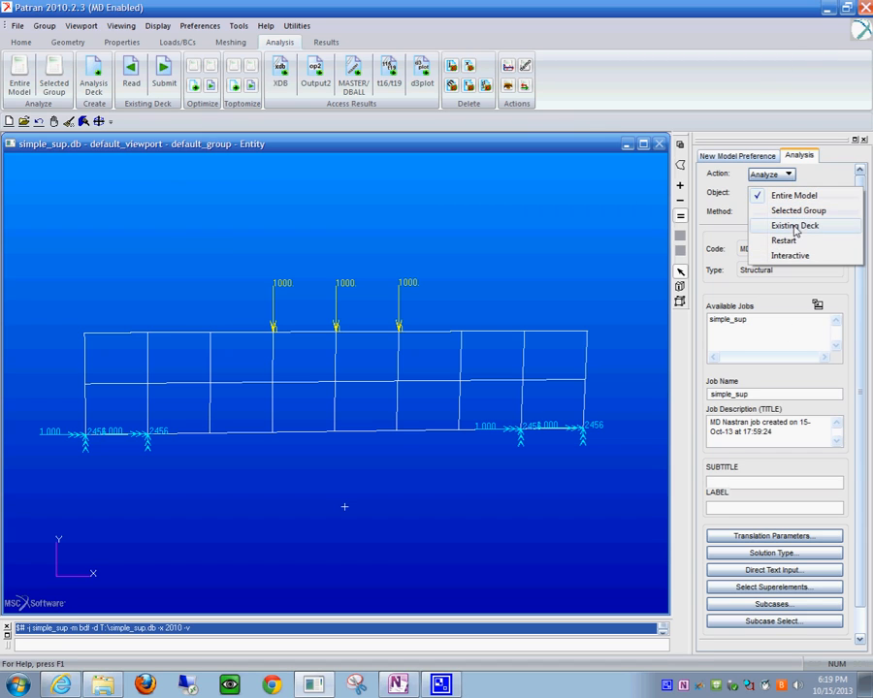
{"action": "left_click", "coordinate": [842, 293]}
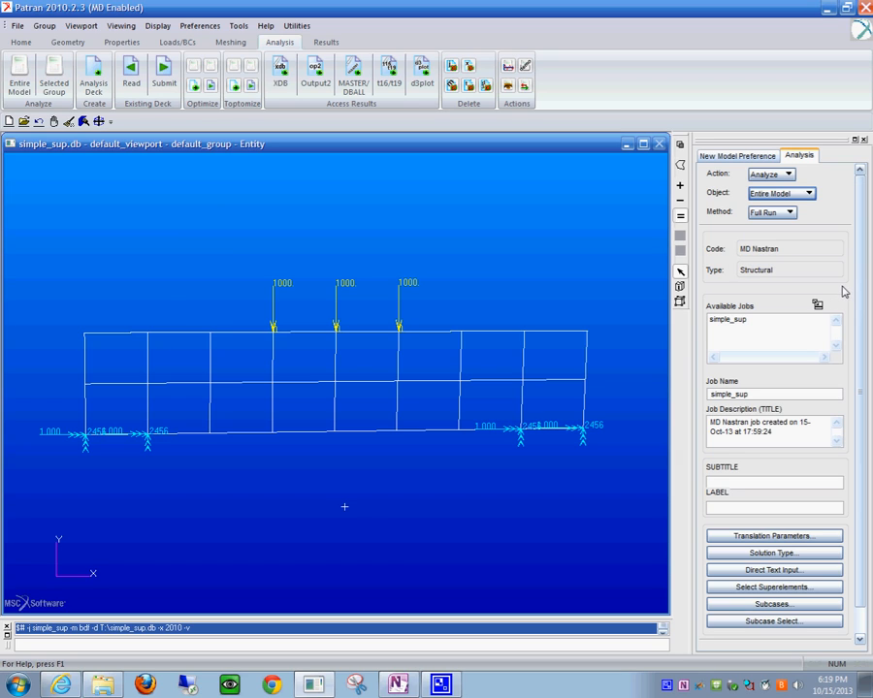
- Access the results of job simple_sup by attaching the XDB result entities
{"action": "left_click", "coordinate": [786, 174]}
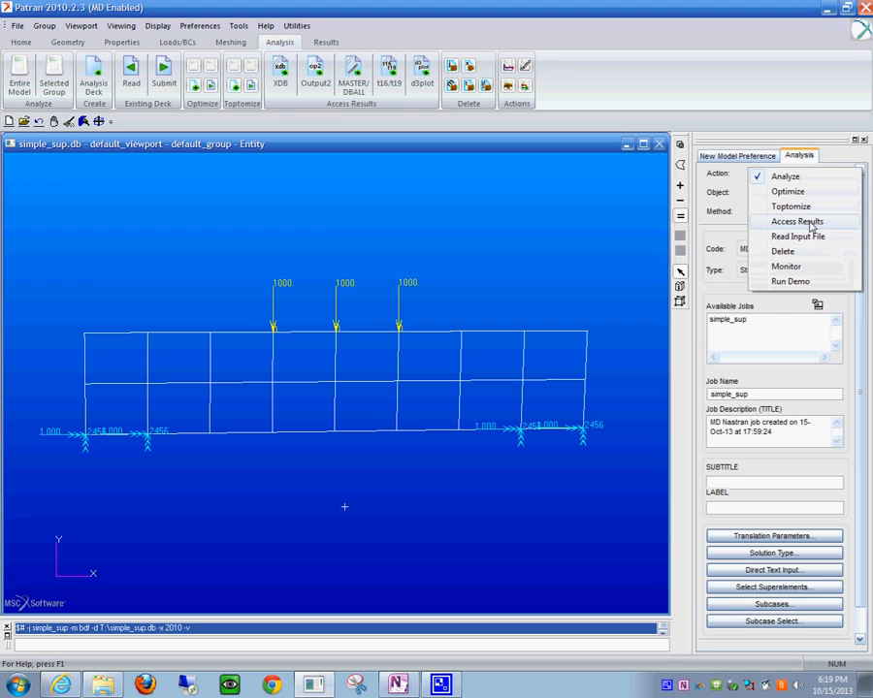
{"action": "left_click", "coordinate": [813, 222]}
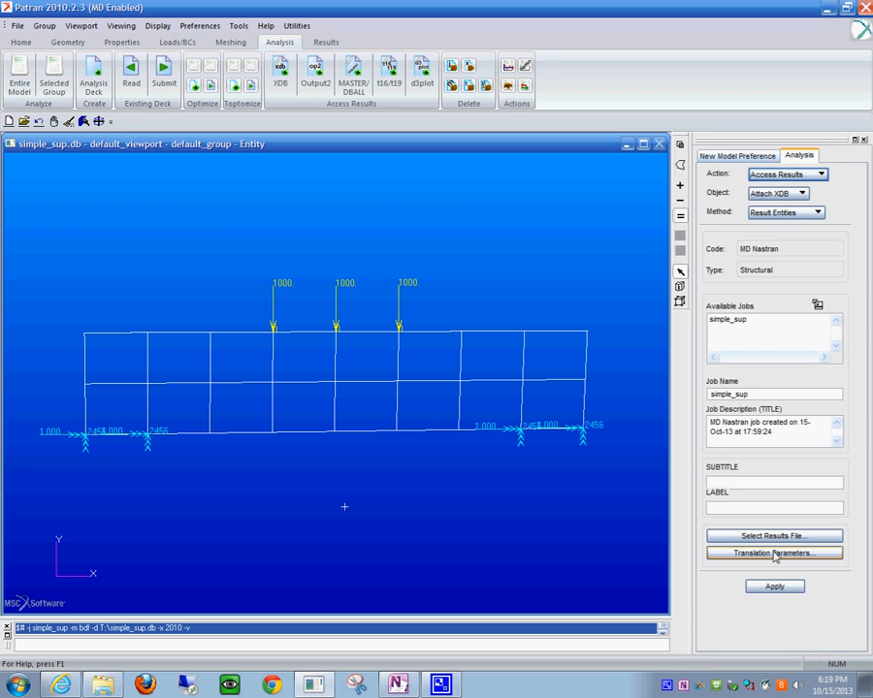
{"action": "left_click", "coordinate": [780, 592]}
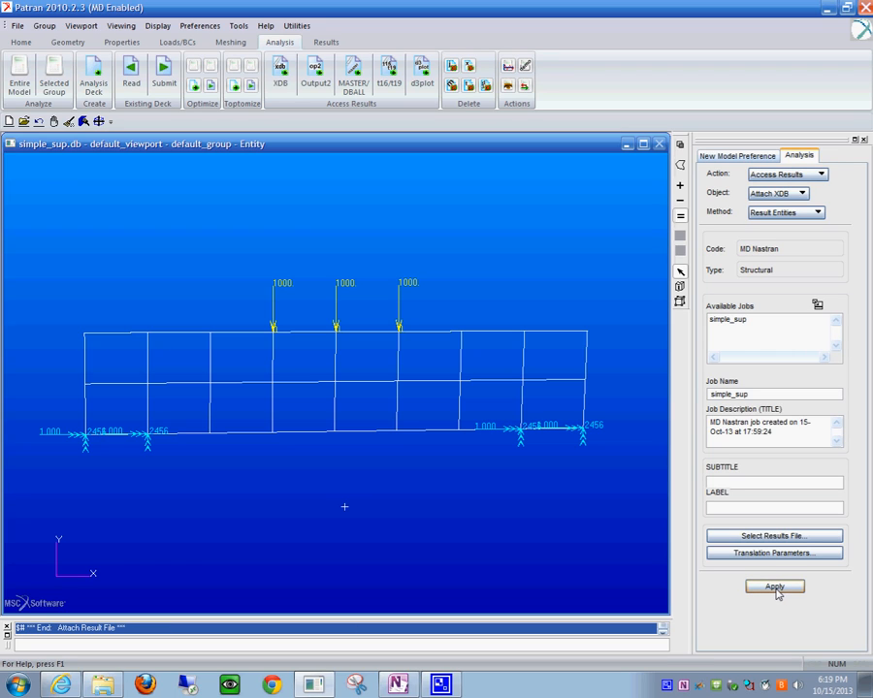
- Choose simple_sup.xdb on the T: drive as the results file and attach it
{"action": "left_click", "coordinate": [773, 535]}
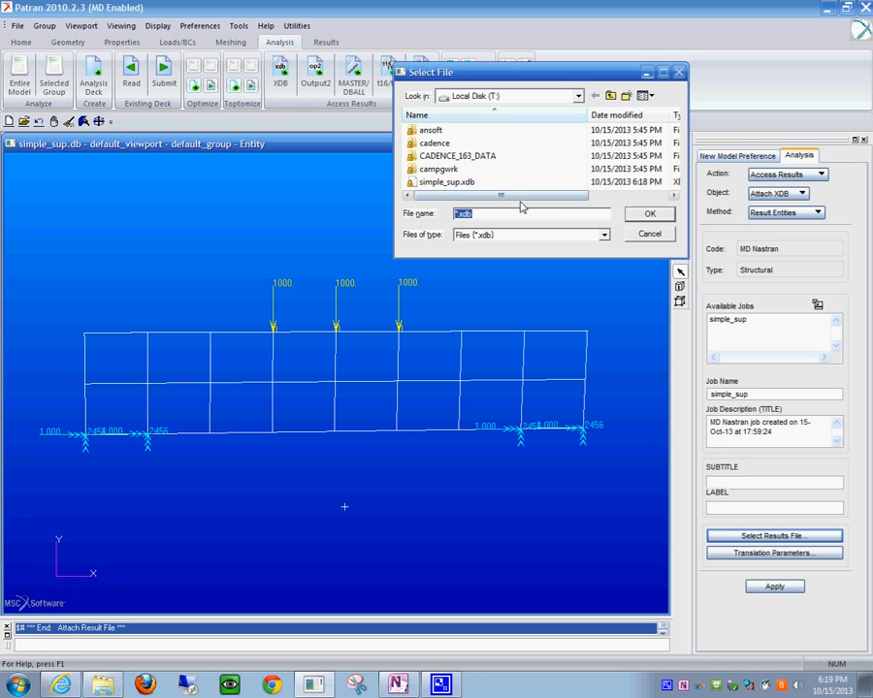
{"action": "left_click", "coordinate": [466, 182]}
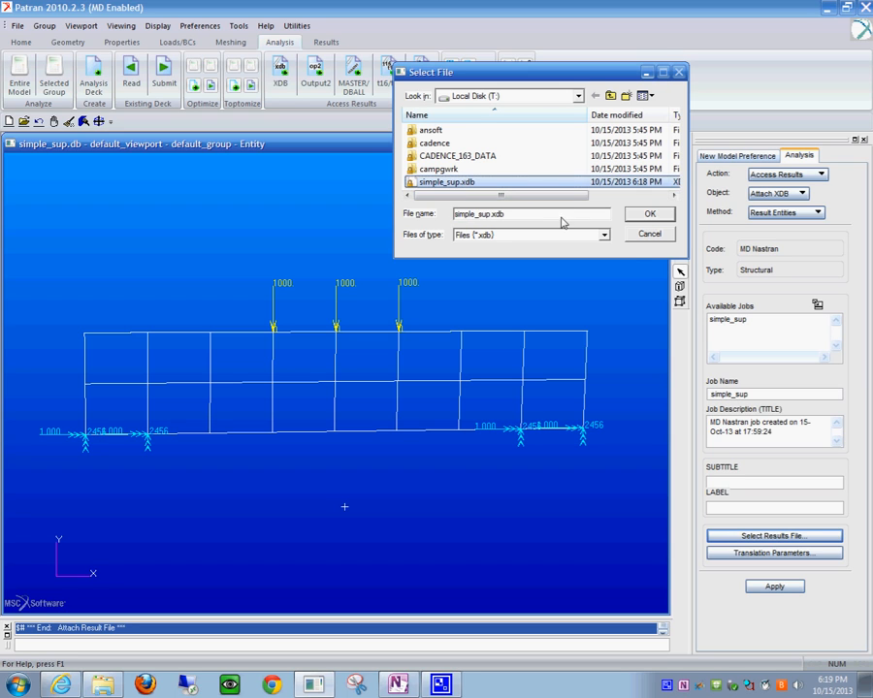
{"action": "left_click", "coordinate": [650, 214]}
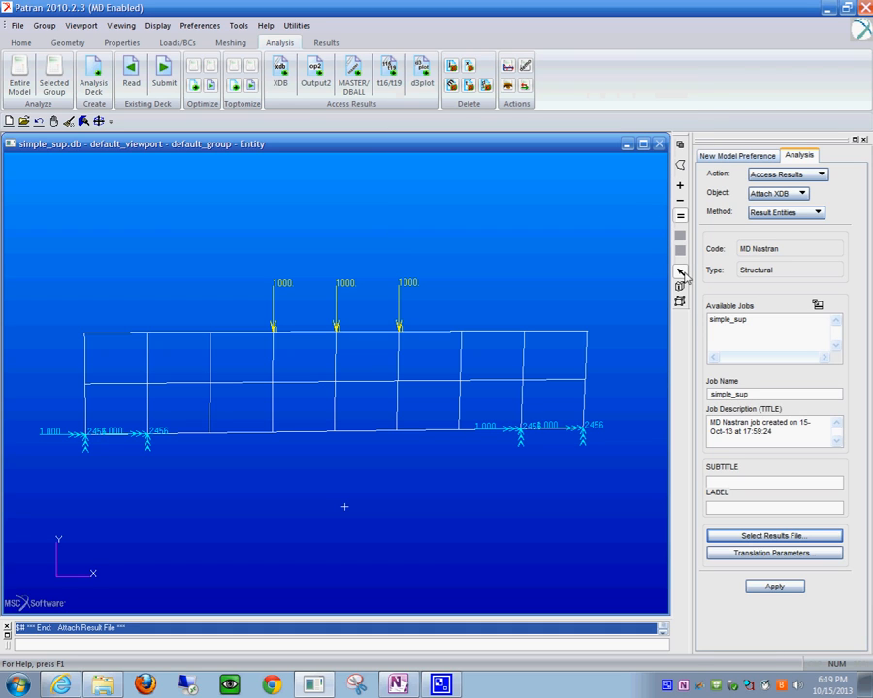
{"action": "left_click", "coordinate": [779, 588]}
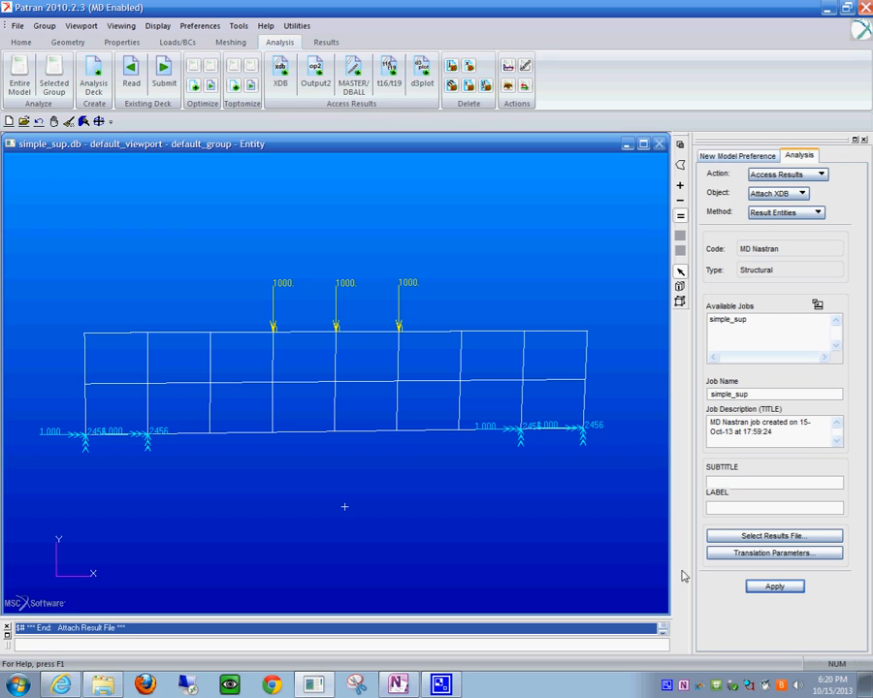
- Create a quick plot of the translational constraint forces magnitude as a fringe for result case Default, A1
{"action": "left_click", "coordinate": [323, 43]}
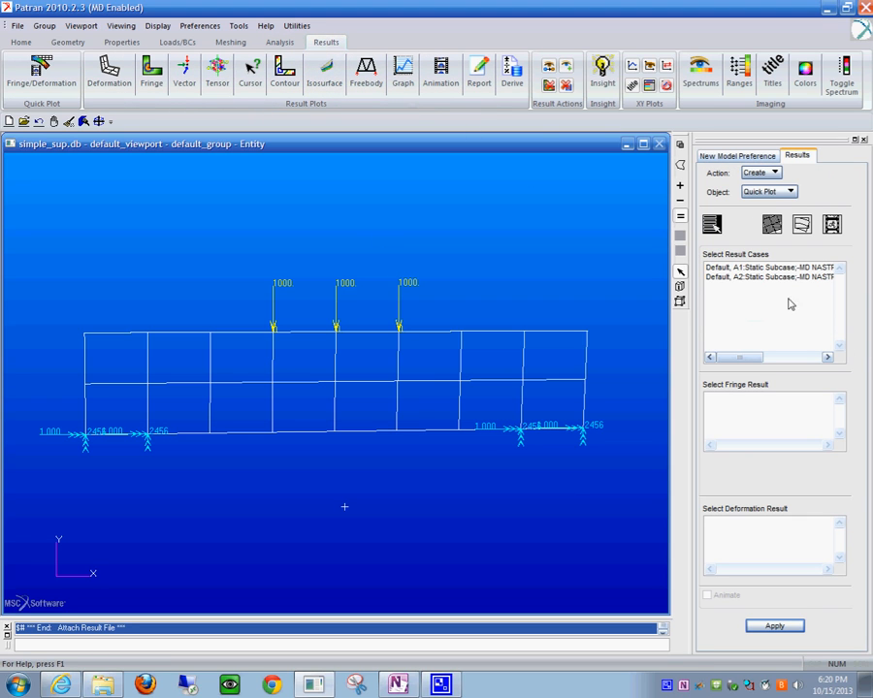
{"action": "left_click", "coordinate": [754, 267]}
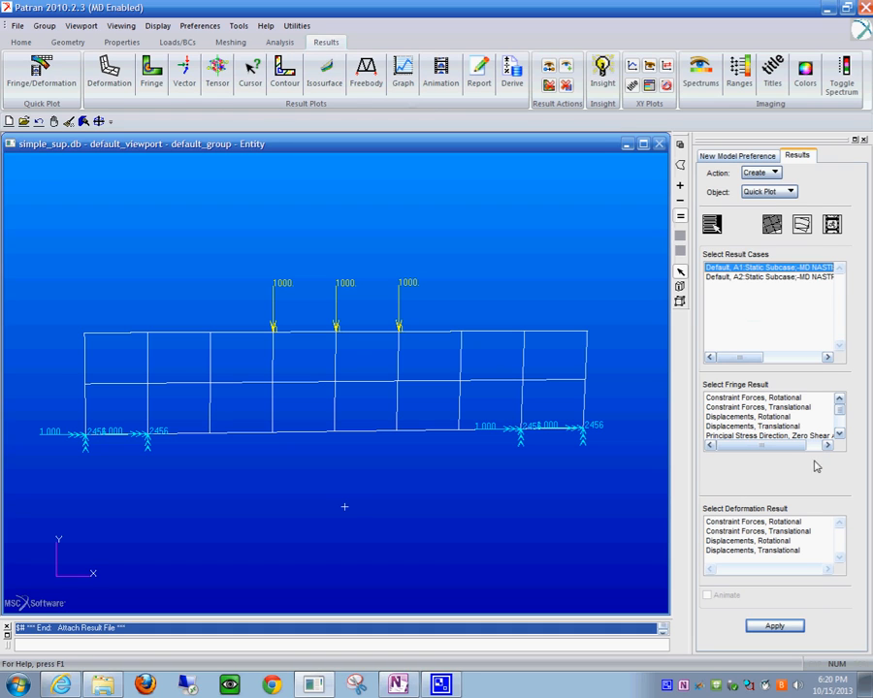
{"action": "left_click", "coordinate": [753, 408]}
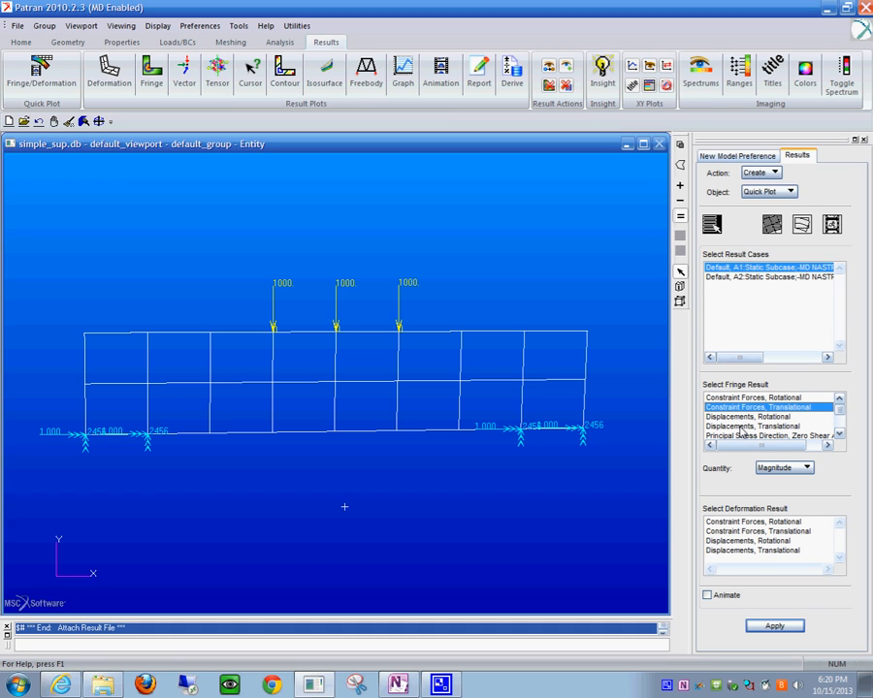
{"action": "left_click", "coordinate": [775, 626]}
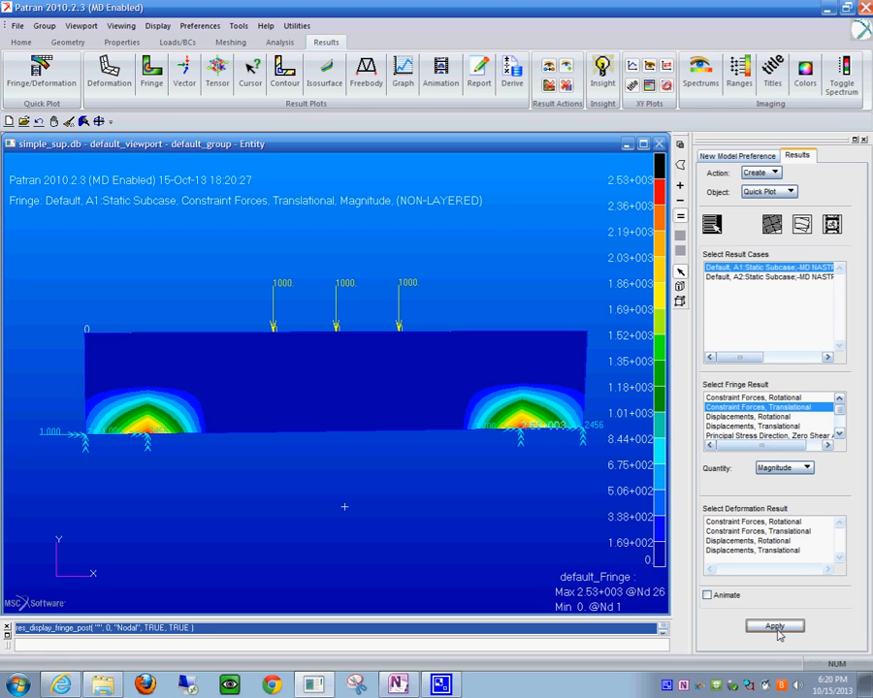
- Plot the translational displacements fringe for case A1, and switch the plot back to the translational constraint forces
{"action": "left_click", "coordinate": [754, 427]}
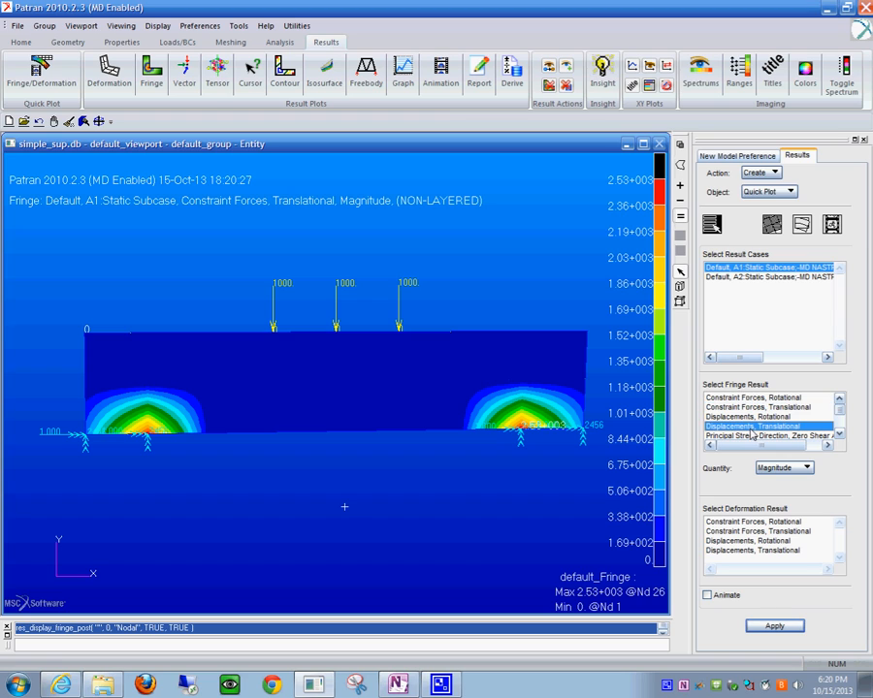
{"action": "left_click", "coordinate": [779, 628]}
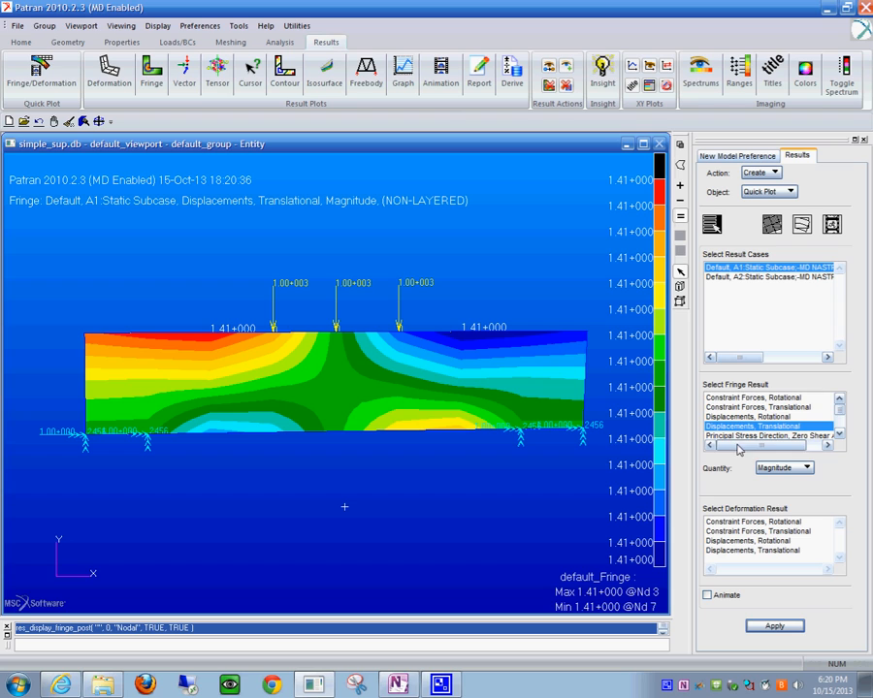
{"action": "left_click", "coordinate": [769, 437]}
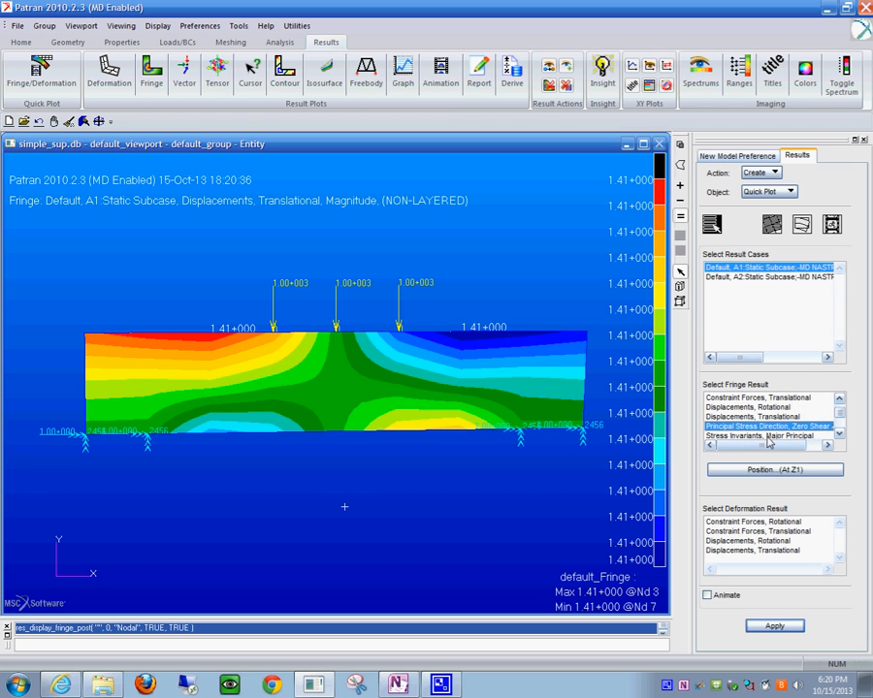
{"action": "scroll", "coordinate": [769, 439], "scroll_direction": "down", "scroll_amount": 2}
{"action": "scroll", "coordinate": [768, 442], "scroll_direction": "up", "scroll_amount": 2}
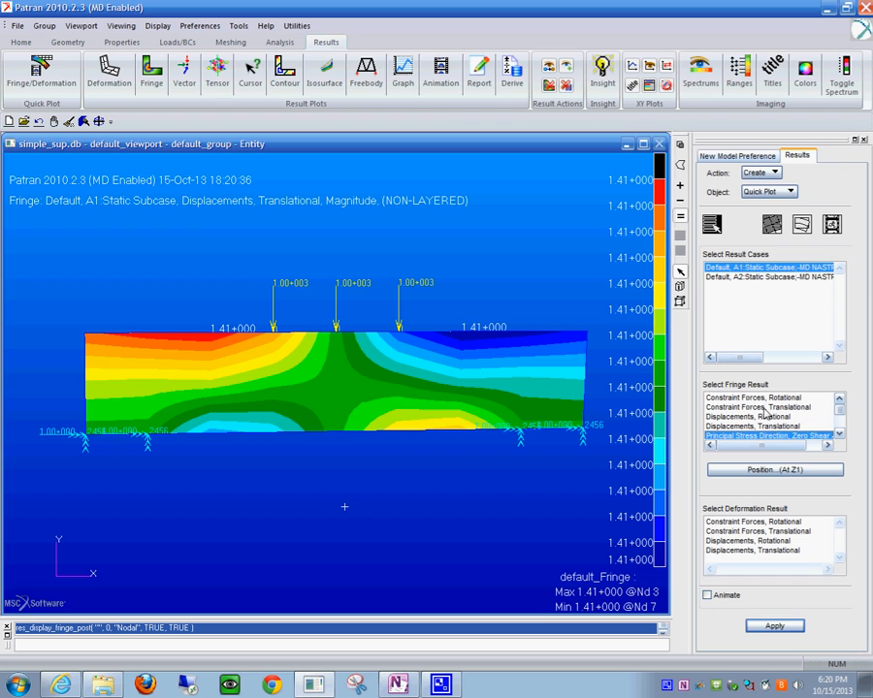
{"action": "left_click", "coordinate": [762, 407]}
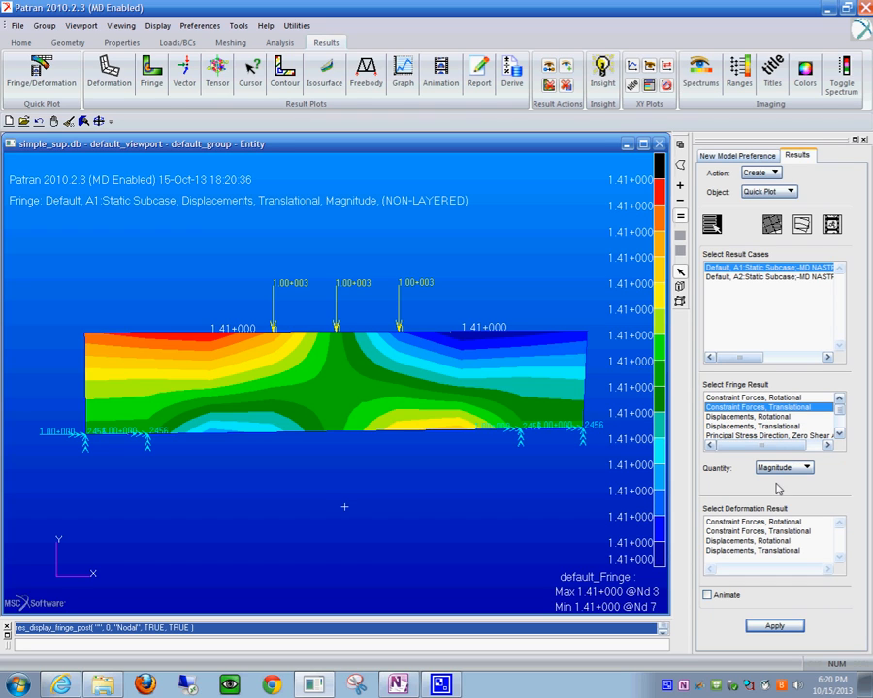
{"action": "left_click", "coordinate": [780, 628]}
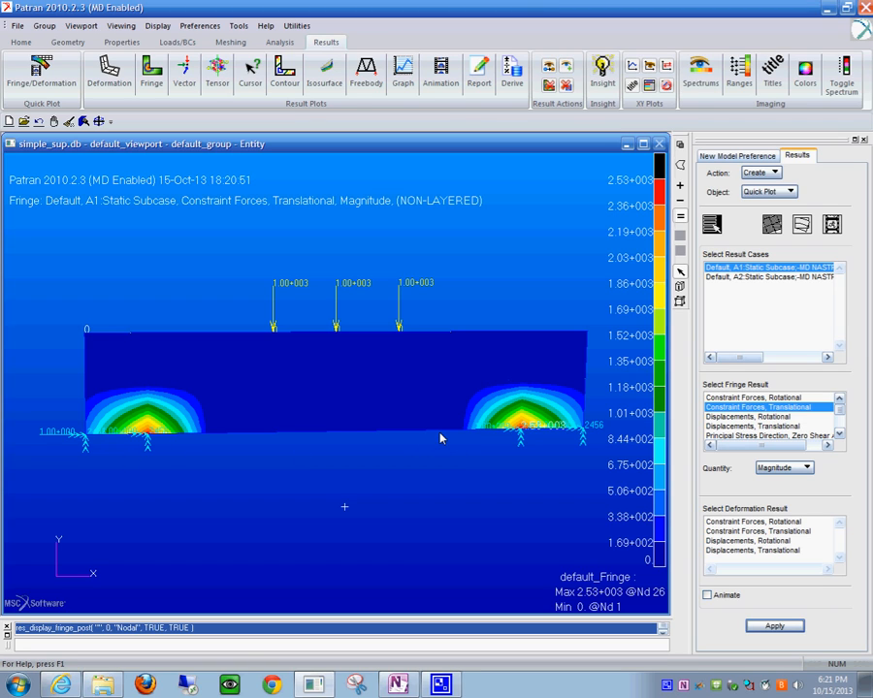
- Replot the A1 fringe with the magnitude of the translational displacements
{"action": "right_click", "coordinate": [549, 448]}
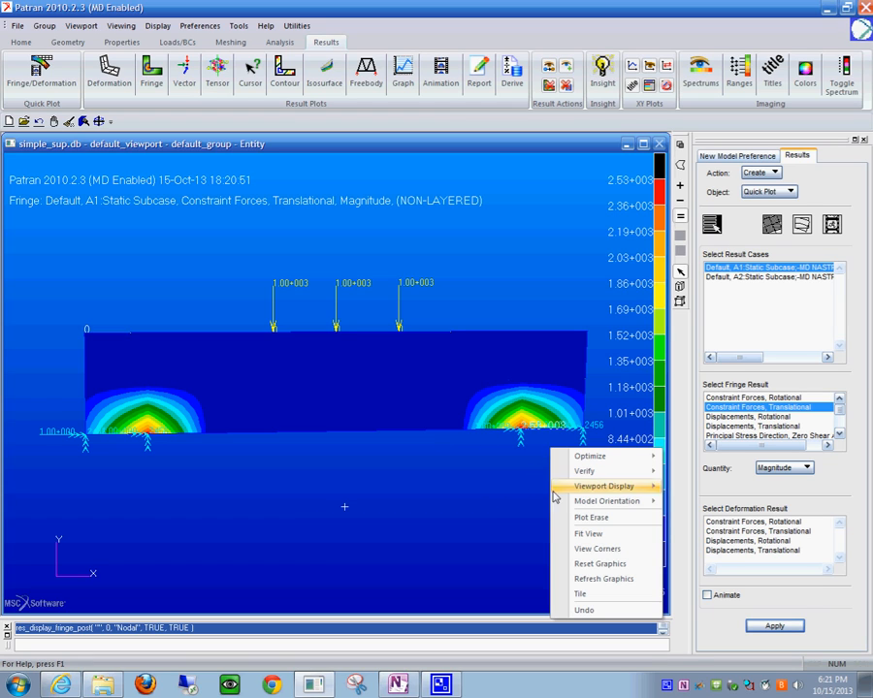
{"action": "left_click", "coordinate": [840, 417]}
{"action": "left_click", "coordinate": [781, 427]}
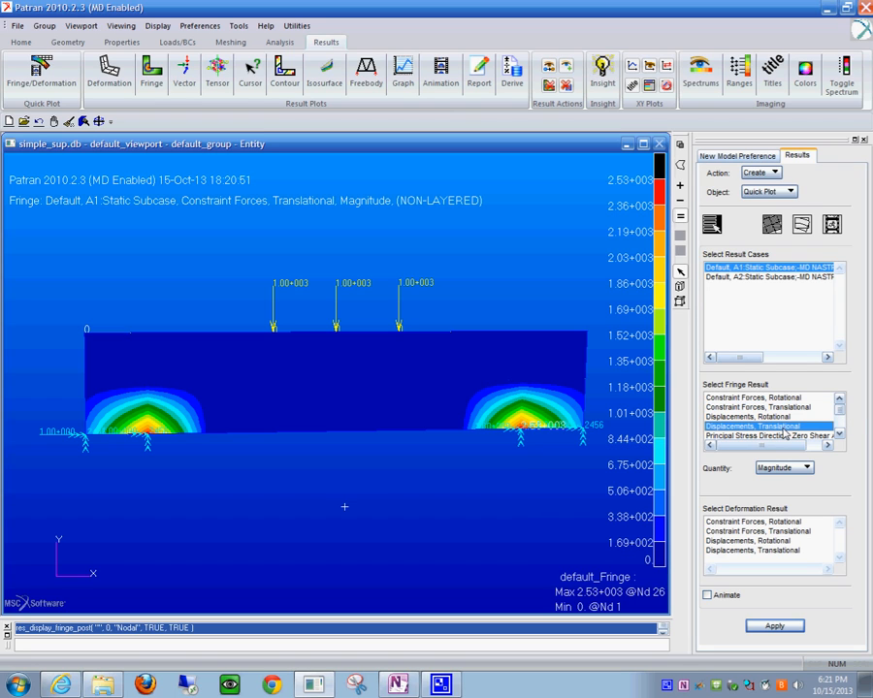
{"action": "scroll", "coordinate": [784, 434], "scroll_direction": "down", "scroll_amount": 1}
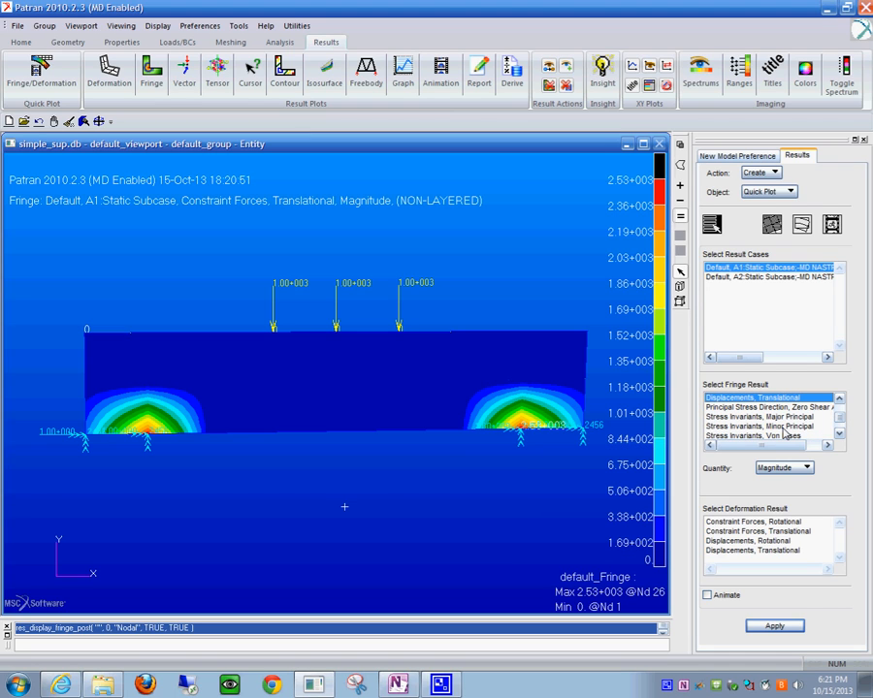
{"action": "left_click", "coordinate": [772, 628]}
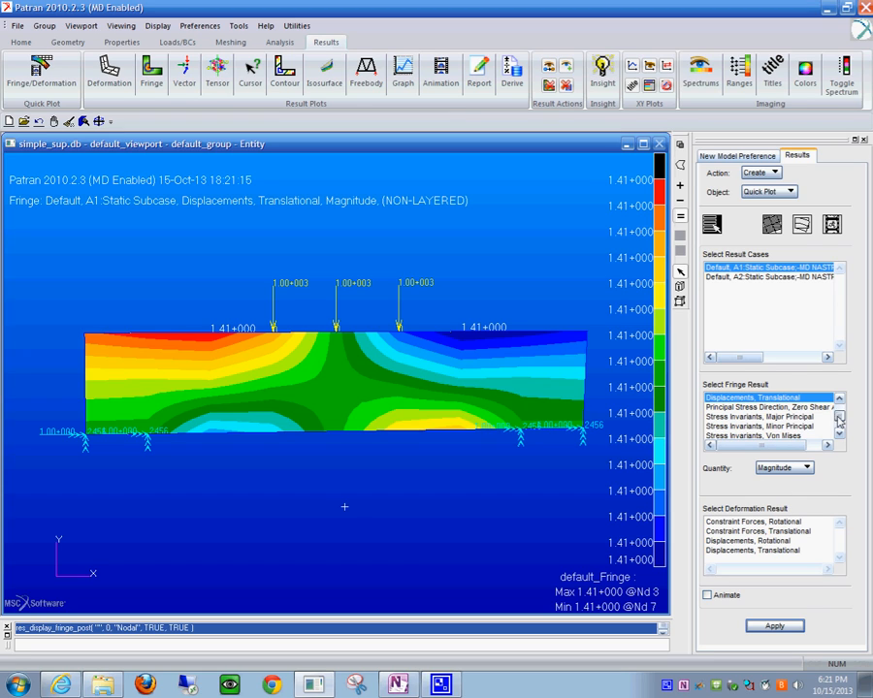
- Plot the A1 translational constraint forces again, followed by the rotational displacements magnitude as the fringe result
{"action": "left_click_drag", "start_coordinate": [839, 416], "coordinate": [840, 408]}
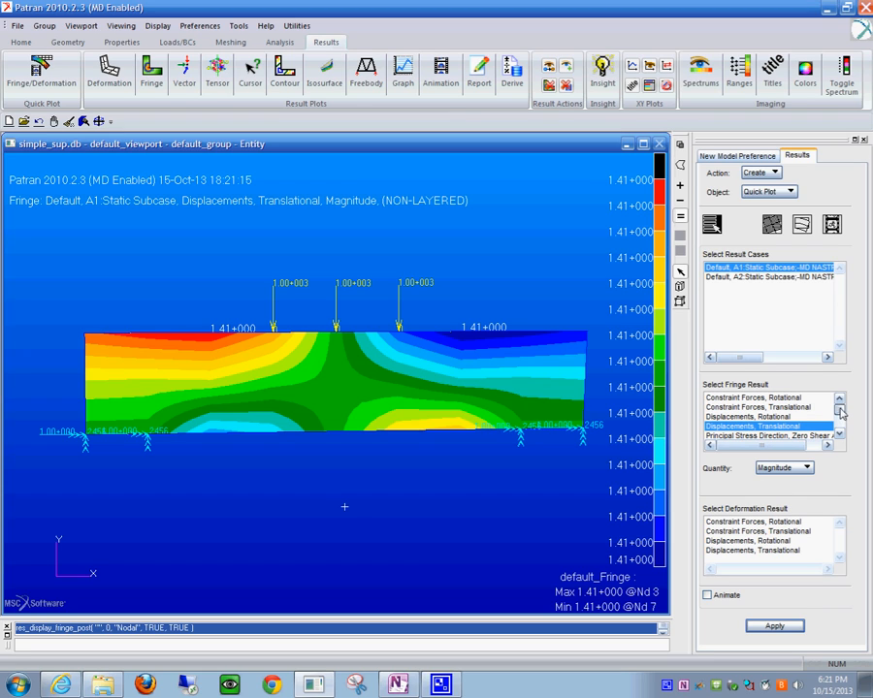
{"action": "left_click", "coordinate": [780, 408]}
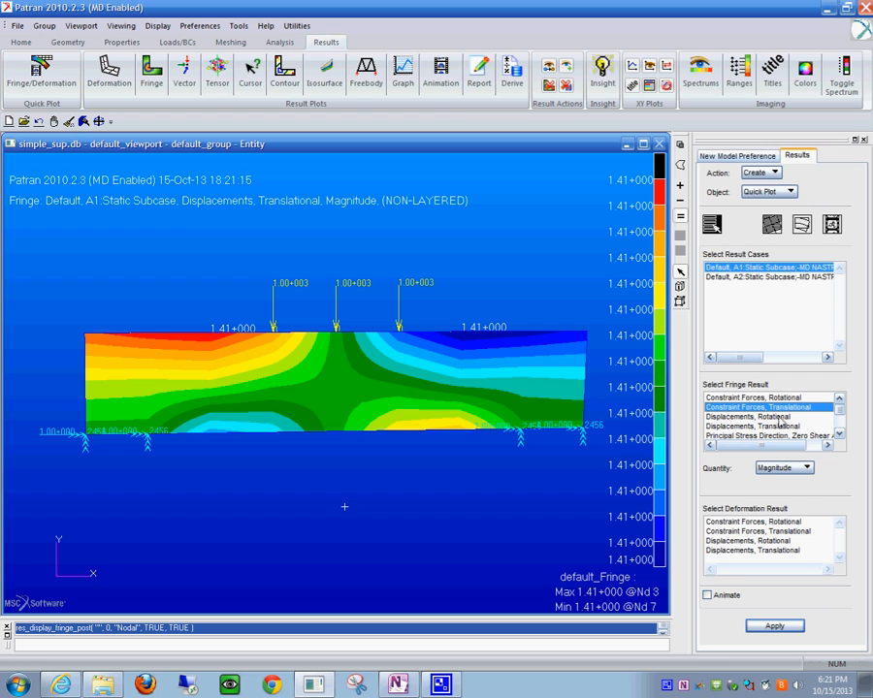
{"action": "left_click", "coordinate": [774, 626]}
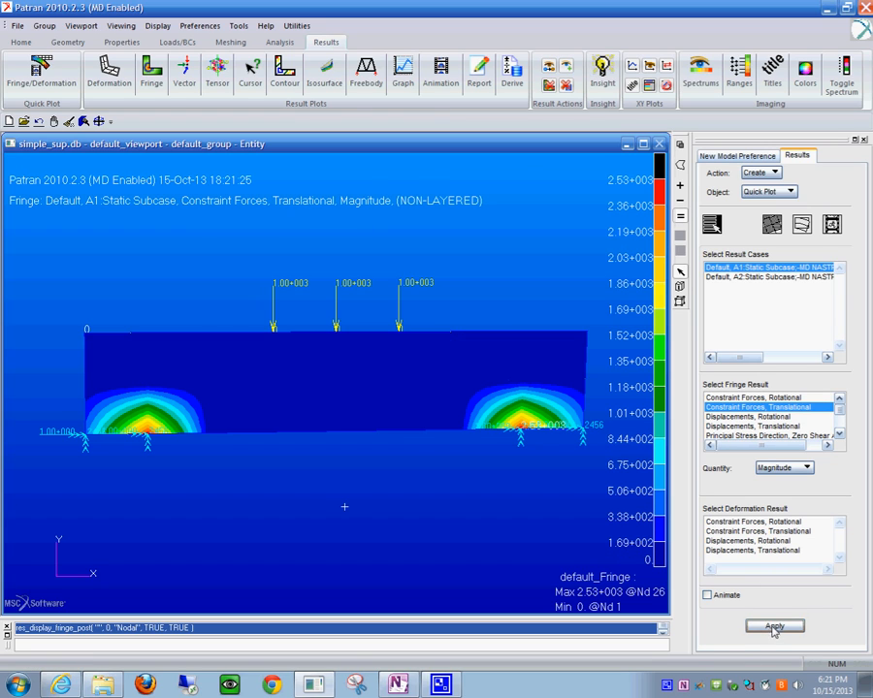
{"action": "left_click", "coordinate": [759, 417]}
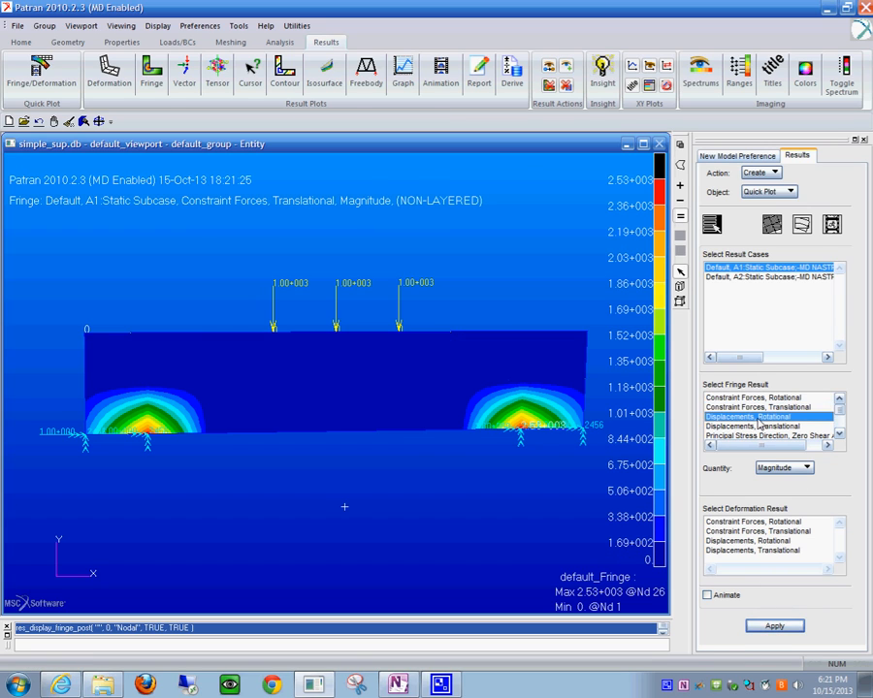
{"action": "left_click", "coordinate": [774, 626]}
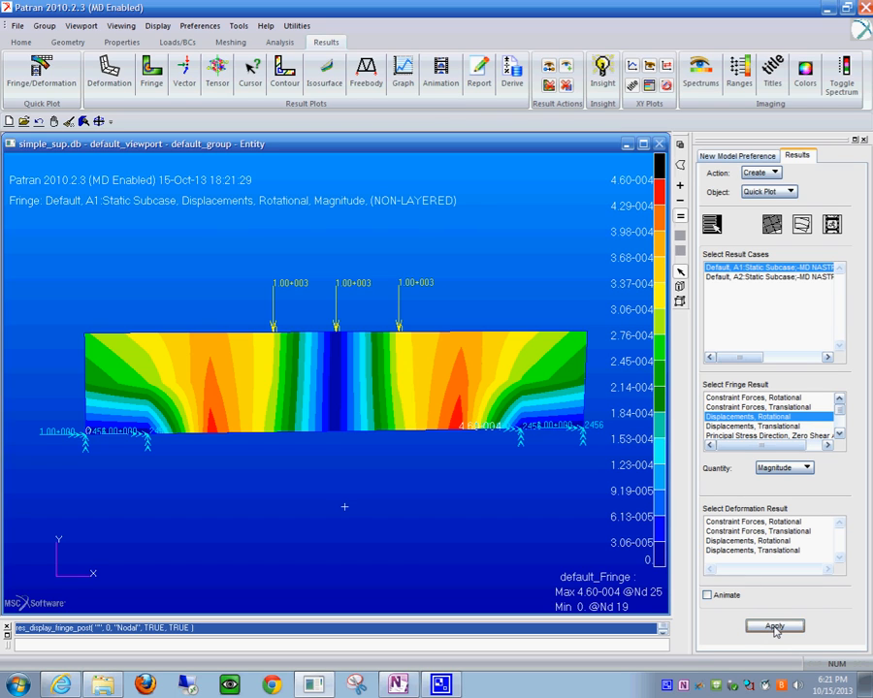
- Plot the Principal Stress Direction, Zero Shear Angle fringe at position Z1 for case A1
{"action": "left_click", "coordinate": [765, 438]}
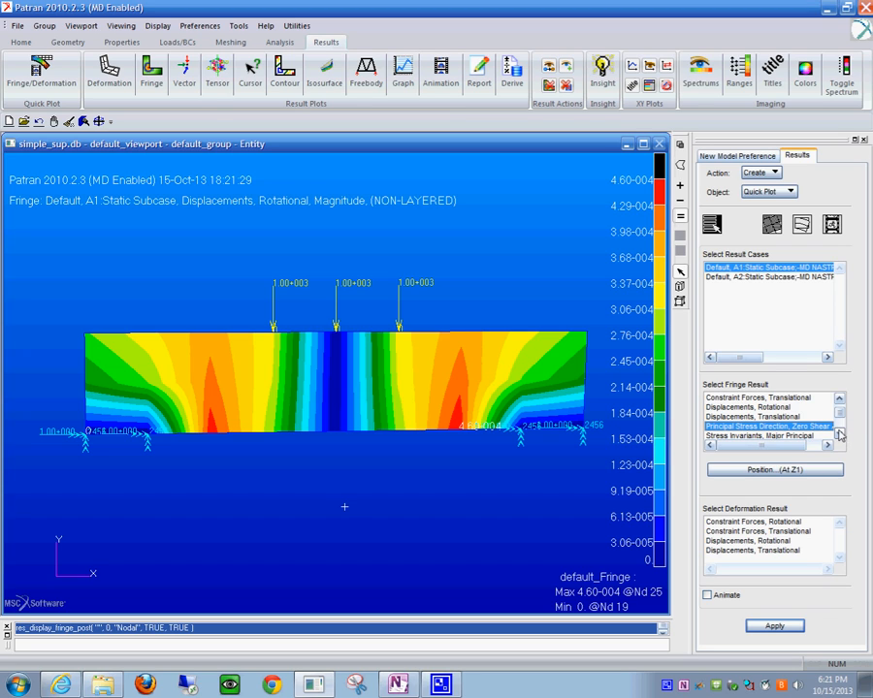
{"action": "left_click", "coordinate": [839, 435]}
{"action": "left_click", "coordinate": [839, 436]}
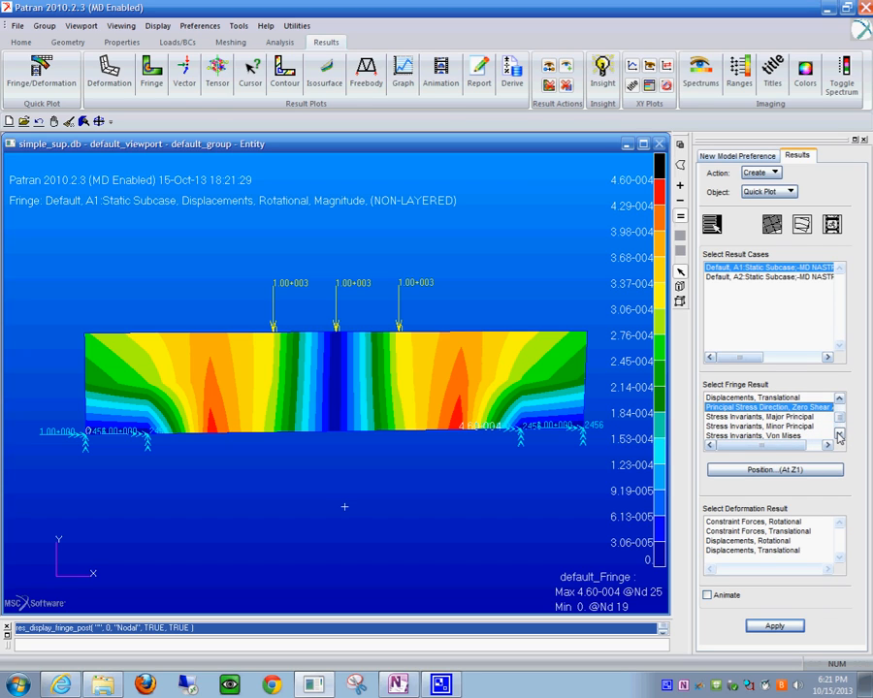
{"action": "left_click", "coordinate": [839, 435]}
{"action": "left_click", "coordinate": [839, 436]}
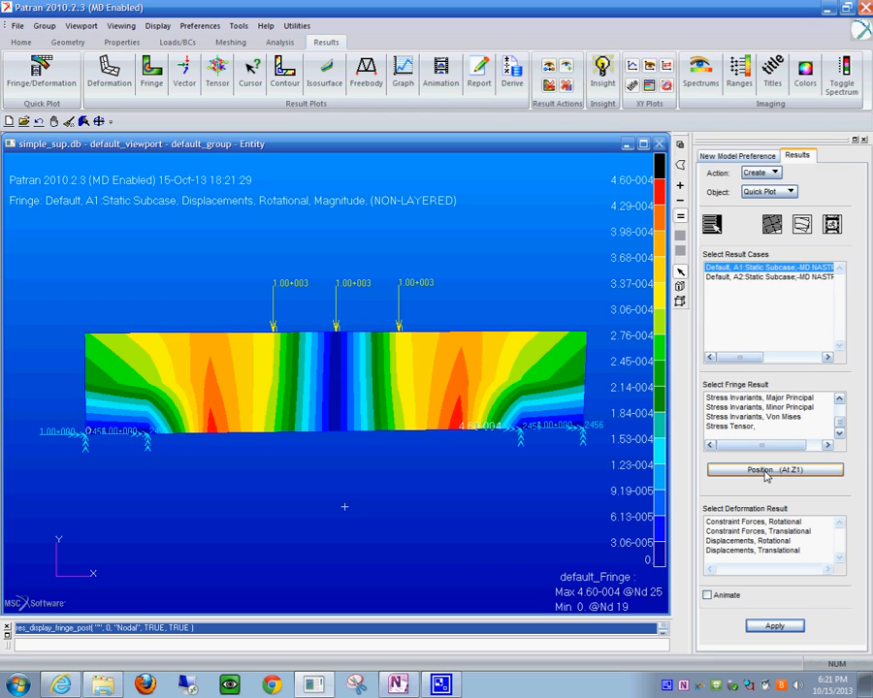
{"action": "left_click", "coordinate": [772, 629]}
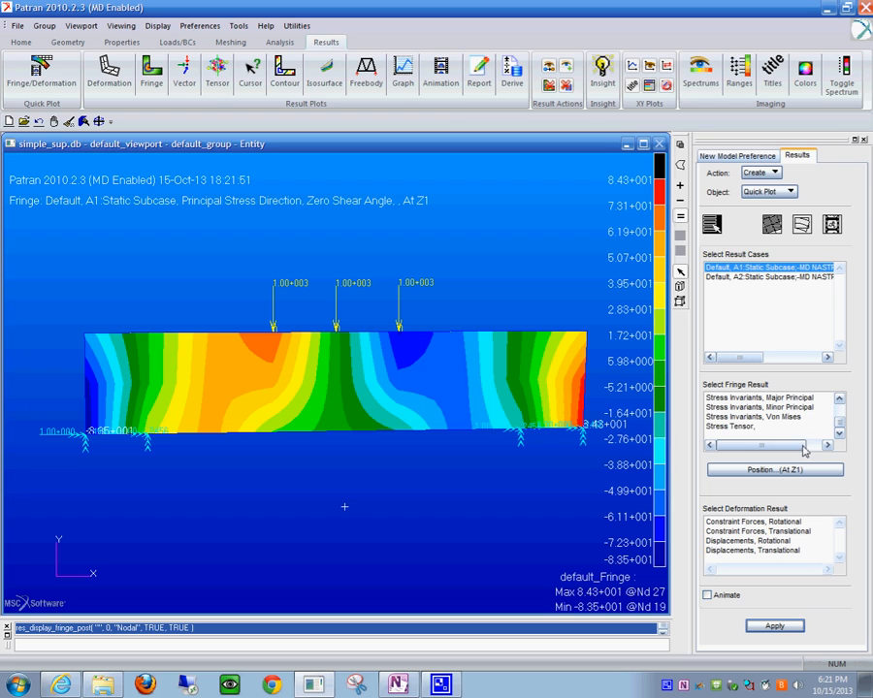
- Switch to result case Default, A2 and plot its translational displacements magnitude as a fringe
{"action": "left_click", "coordinate": [785, 278]}
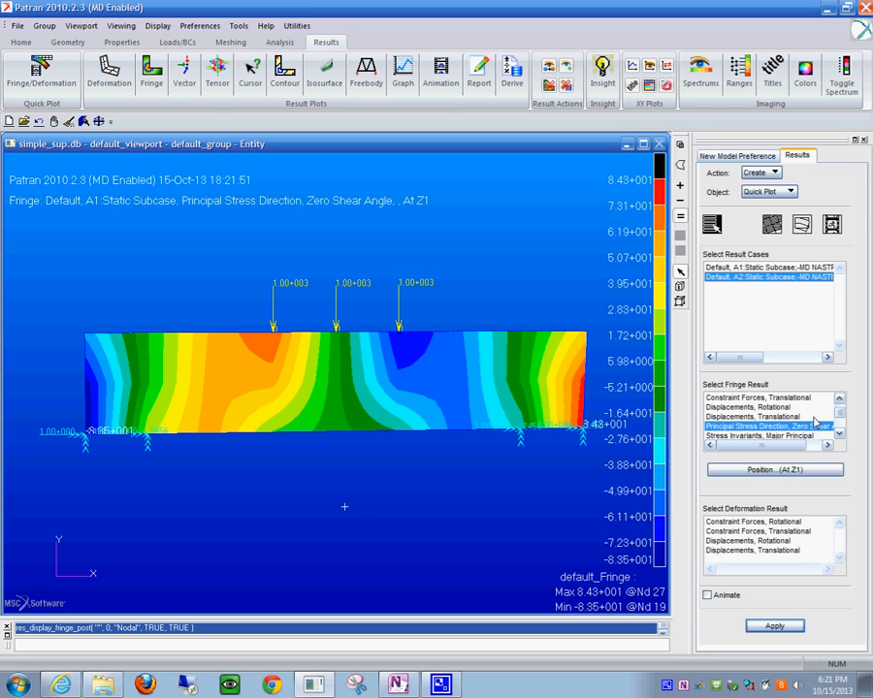
{"action": "left_click", "coordinate": [752, 417]}
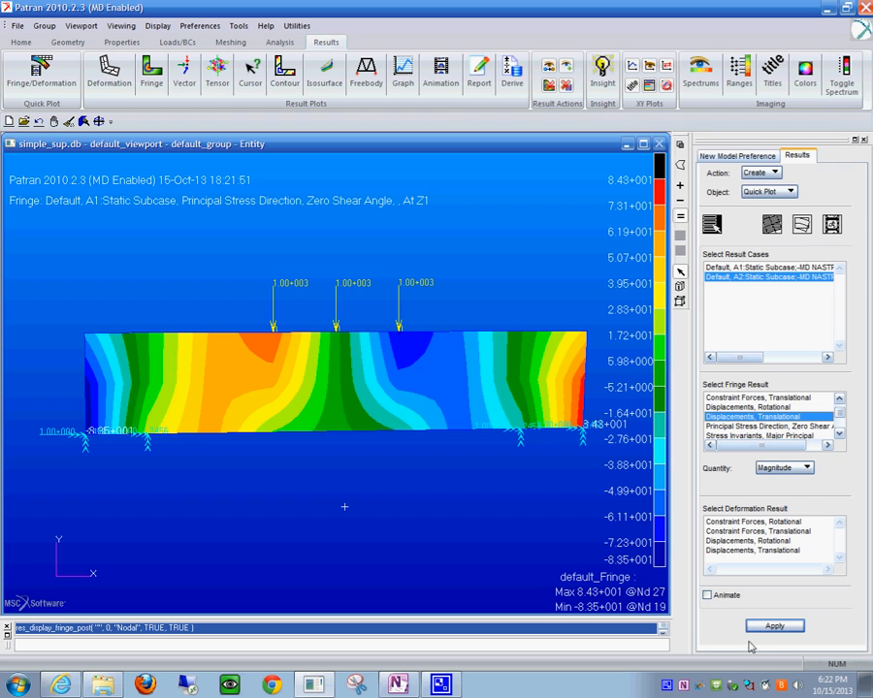
{"action": "left_click", "coordinate": [774, 628]}
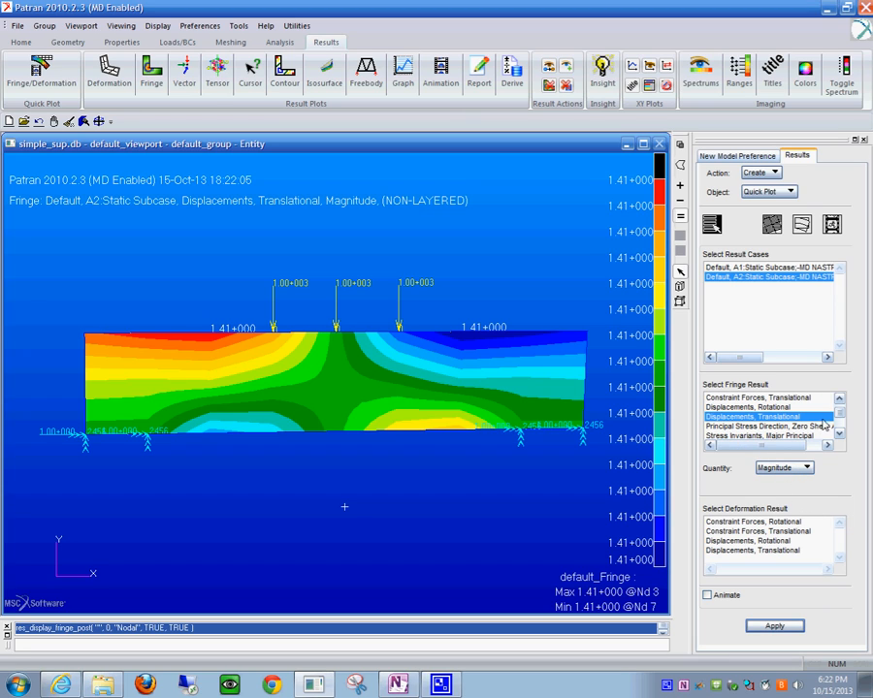
- Plot the rotational constraint forces magnitude as the fringe for case A2
{"action": "mouse_move", "coordinate": [838, 416]}
{"action": "left_mouse_down"}
{"action": "mouse_move", "coordinate": [839, 430]}
{"action": "mouse_move", "coordinate": [845, 408]}
{"action": "left_mouse_up"}
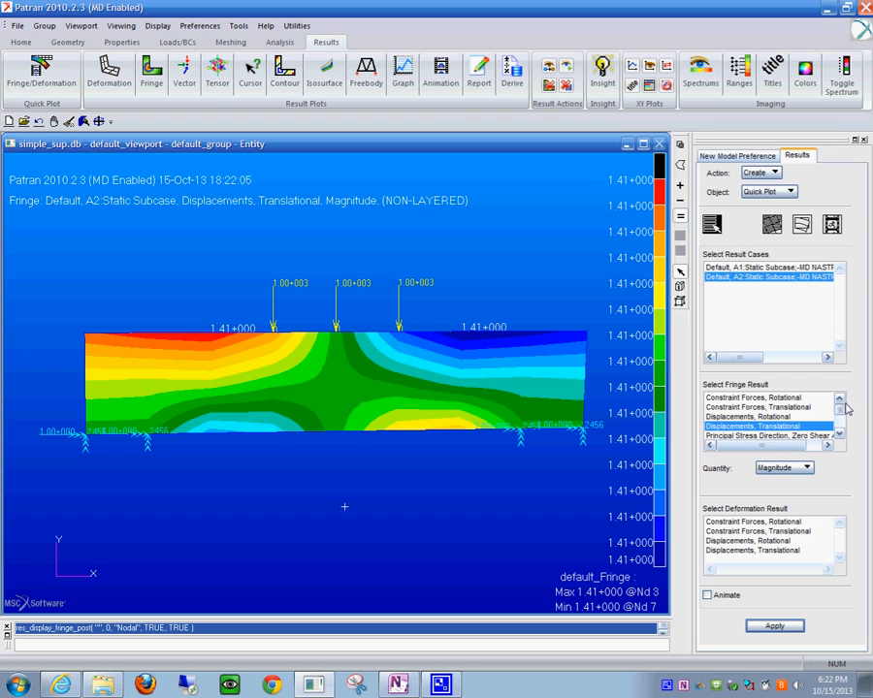
{"action": "left_click", "coordinate": [771, 397]}
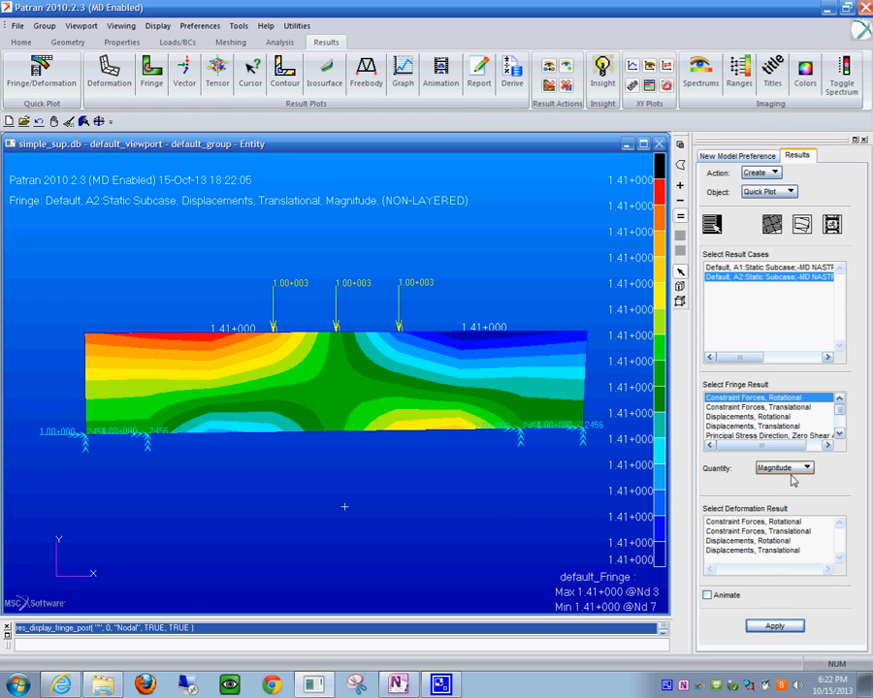
{"action": "left_click", "coordinate": [770, 628]}
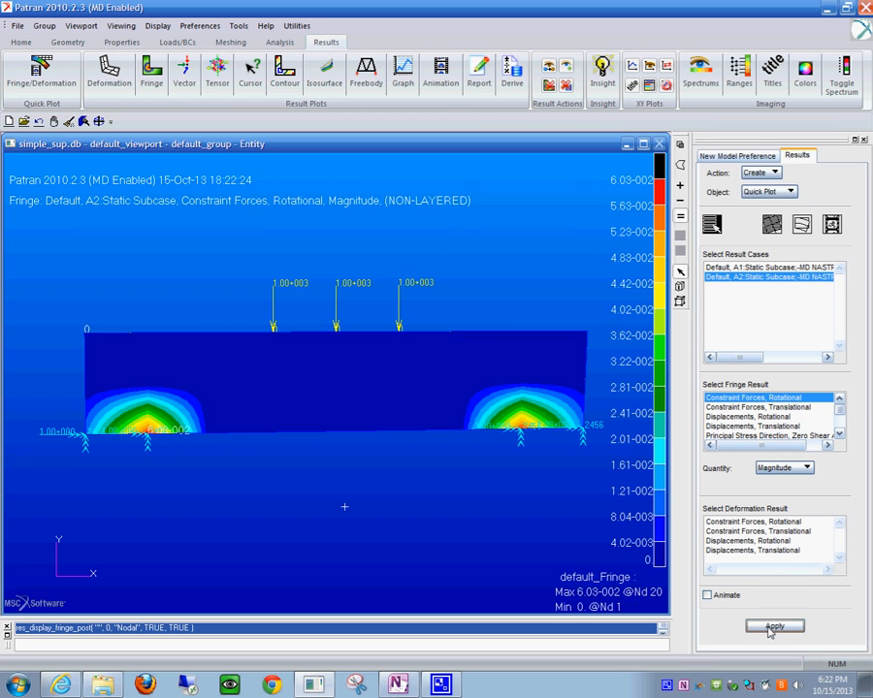
- Plot the A2 translational constraint forces fringe, followed by the rotational displacements magnitude
{"action": "left_click", "coordinate": [749, 408]}
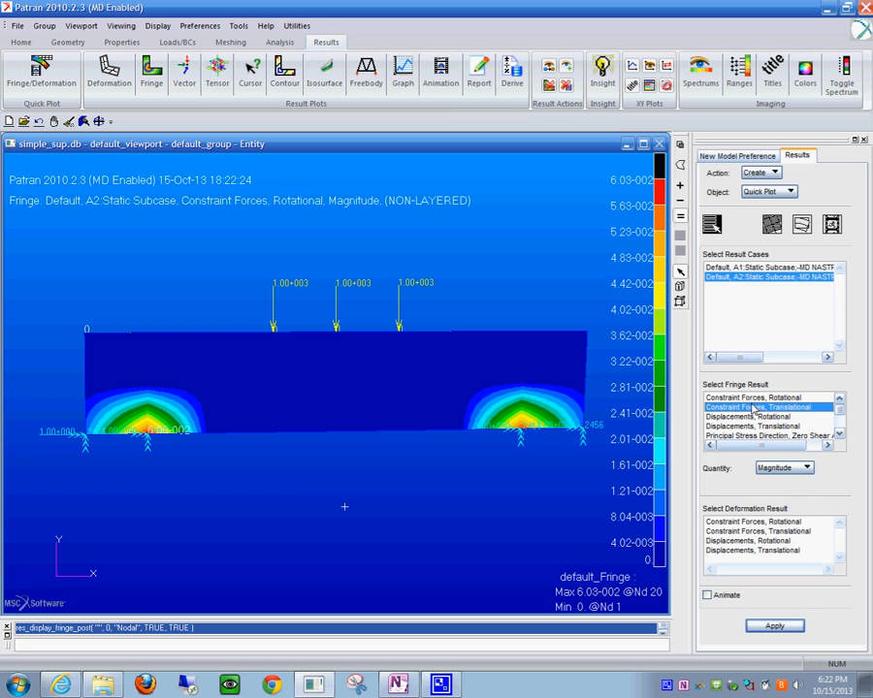
{"action": "left_click", "coordinate": [790, 631]}
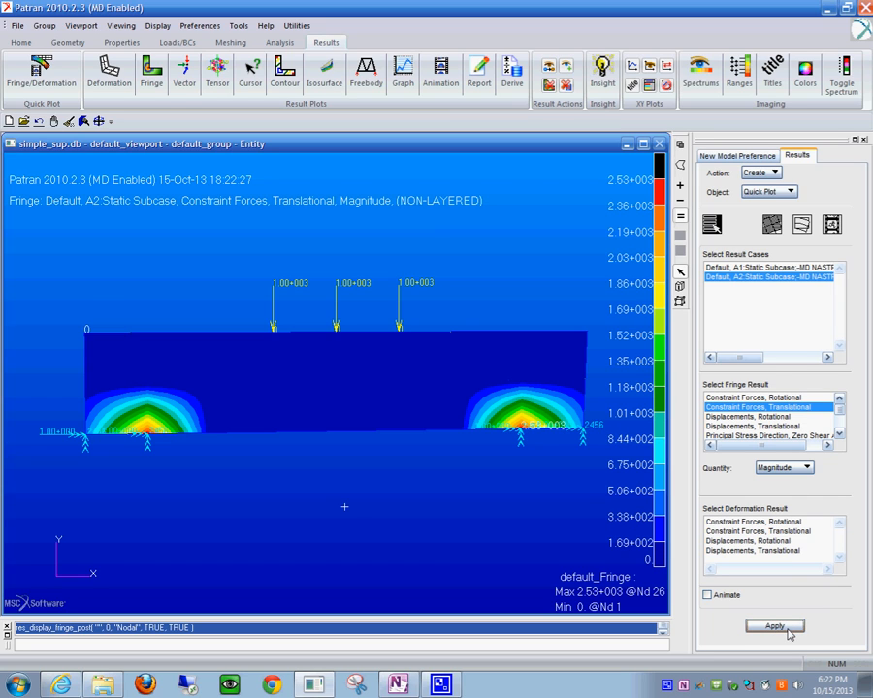
{"action": "left_click", "coordinate": [752, 416]}
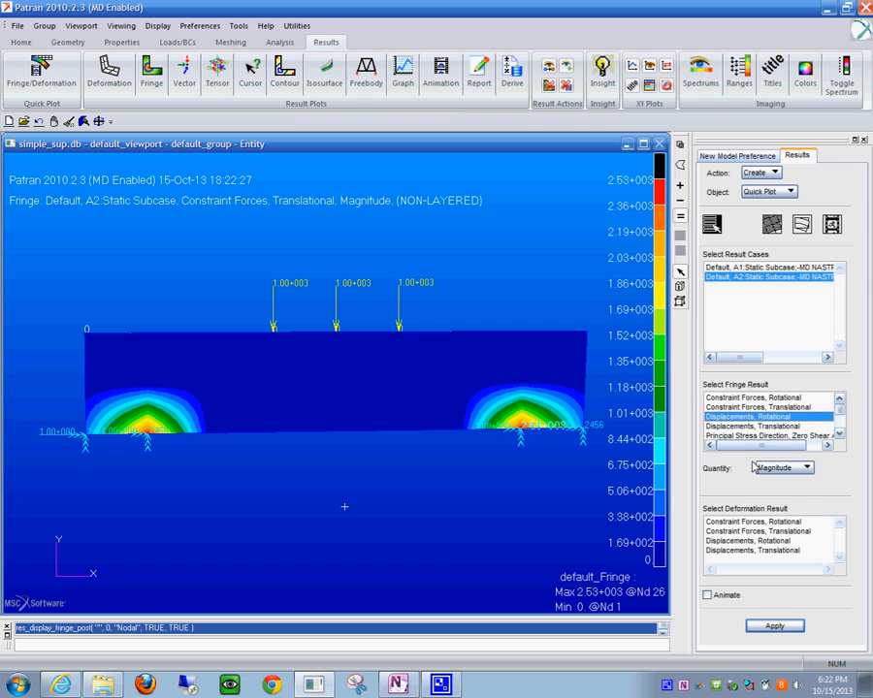
{"action": "left_click", "coordinate": [769, 631]}
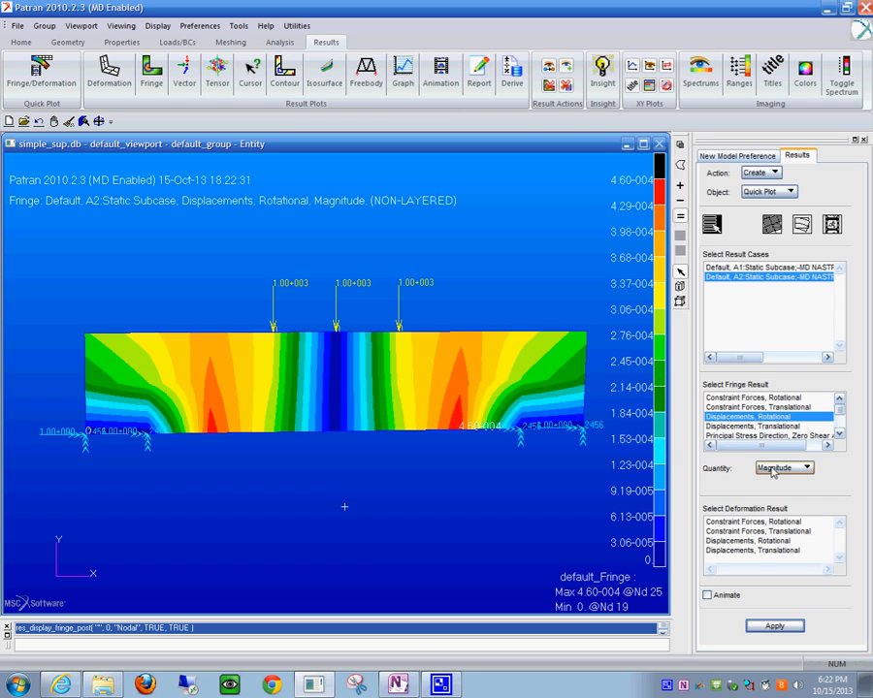
- Plot the A2 Principal Stress Direction, Zero Shear Angle fringe with Constraint Forces, Translational as the deformation result
{"action": "left_click", "coordinate": [766, 435]}
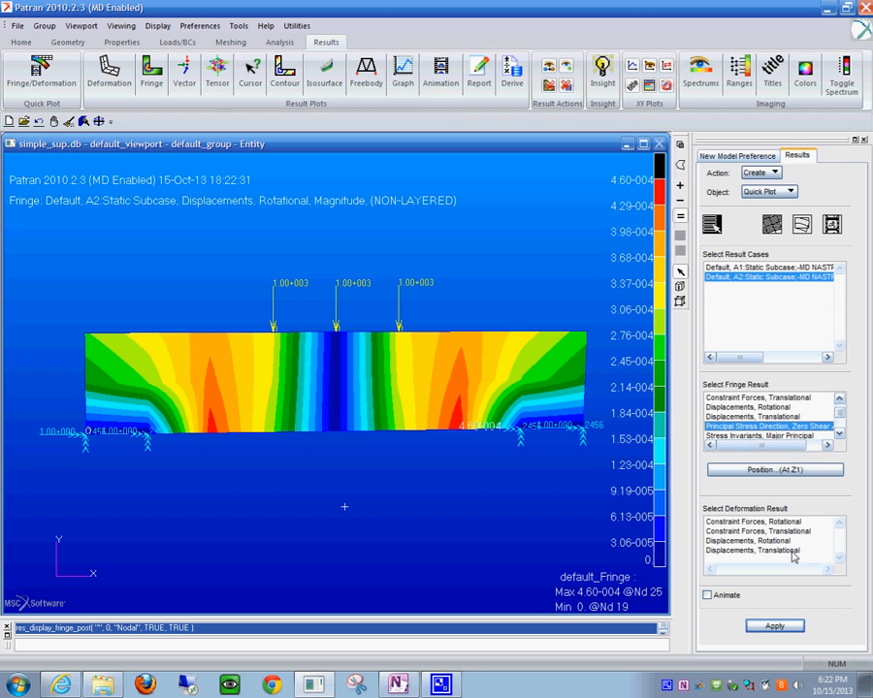
{"action": "left_click", "coordinate": [759, 531]}
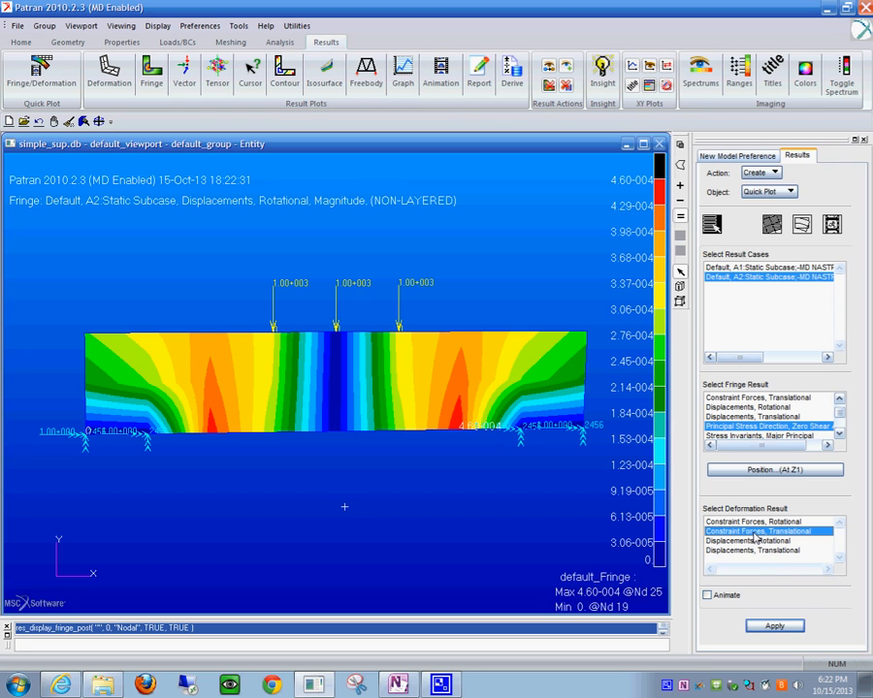
{"action": "left_click", "coordinate": [782, 629]}
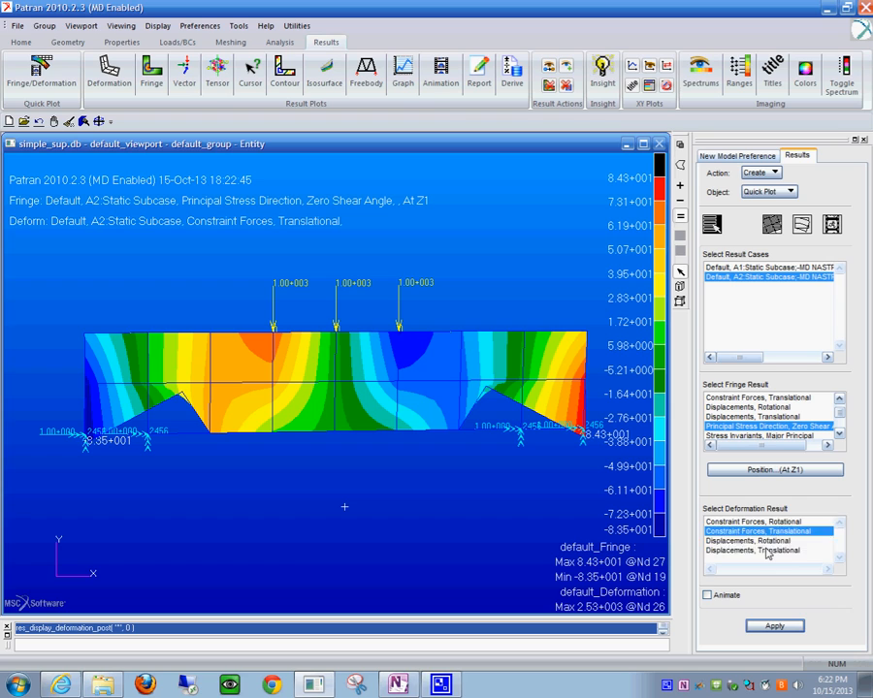
- Change the deformation result to Displacements, Translational, then run the plot as an animation and pause it
{"action": "left_click", "coordinate": [766, 551]}
{"action": "left_click", "coordinate": [782, 629]}
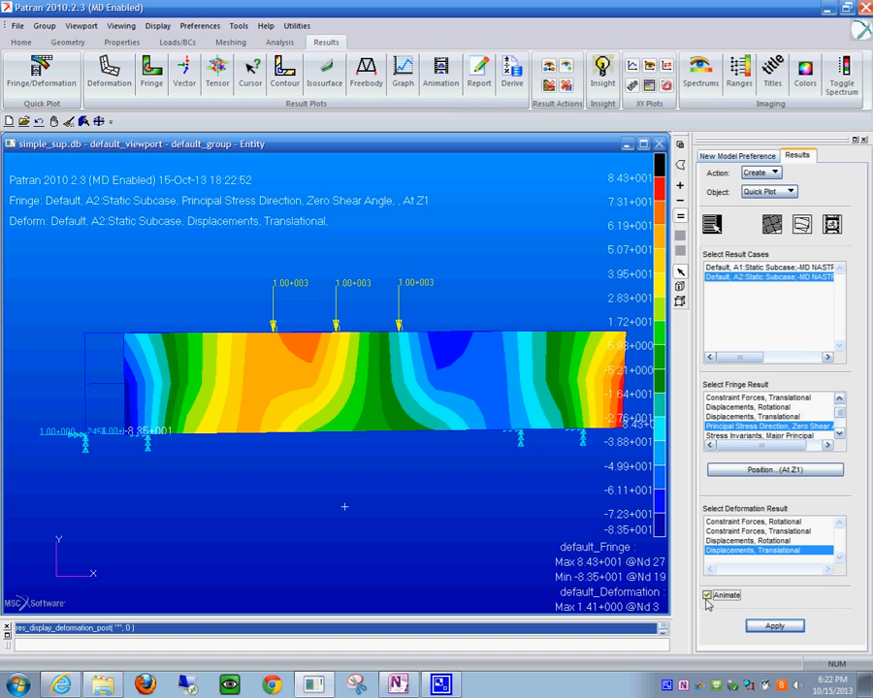
{"action": "left_click", "coordinate": [774, 627]}
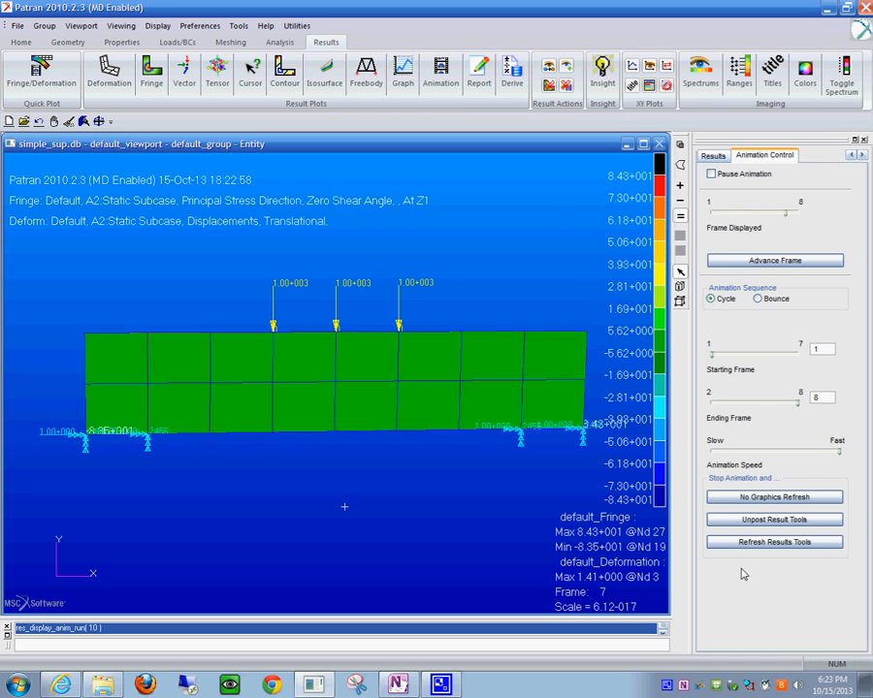
{"action": "left_click", "coordinate": [712, 174]}
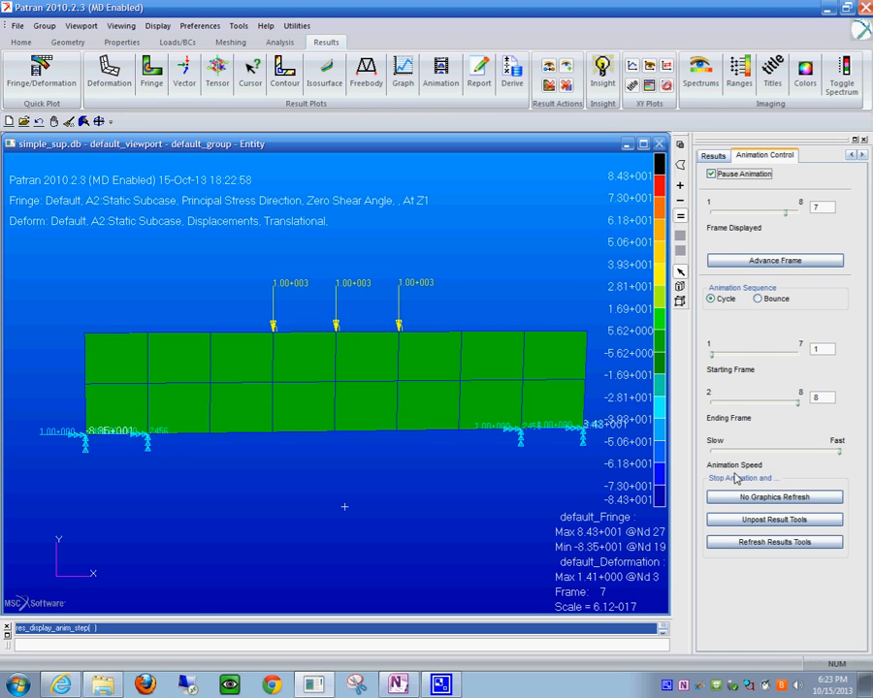
- Plot an animated Stress Invariants, Von Mises fringe at Z1 with the translational displacements deformation
{"action": "left_click", "coordinate": [716, 155]}
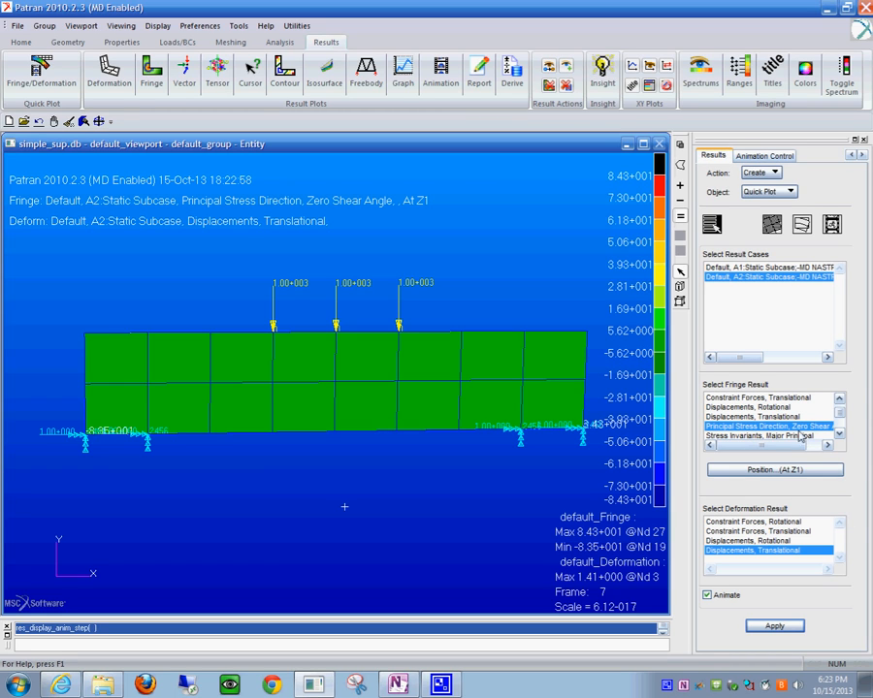
{"action": "scroll", "coordinate": [825, 433], "scroll_direction": "down", "scroll_amount": 3}
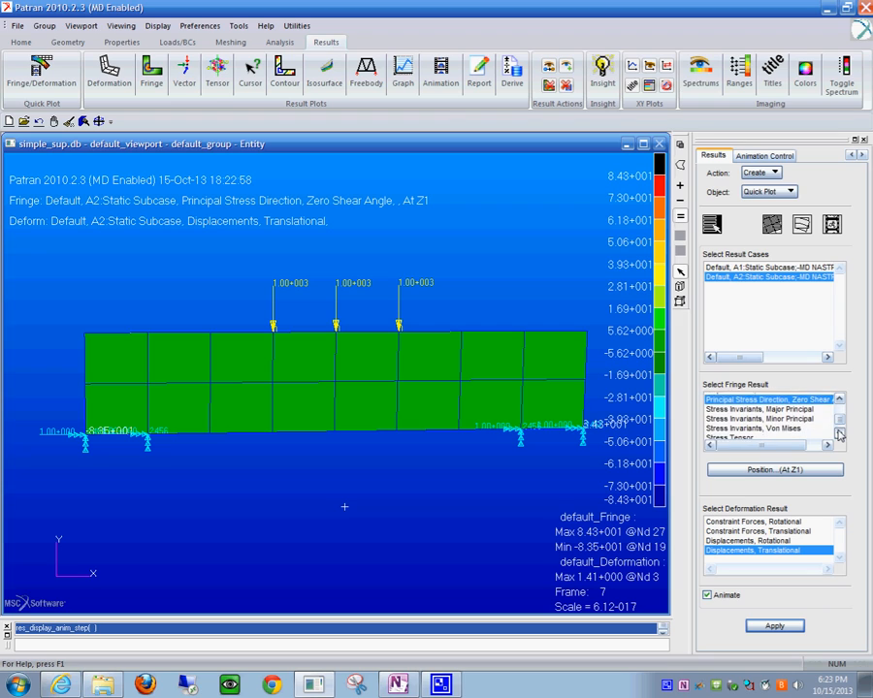
{"action": "left_click", "coordinate": [776, 426]}
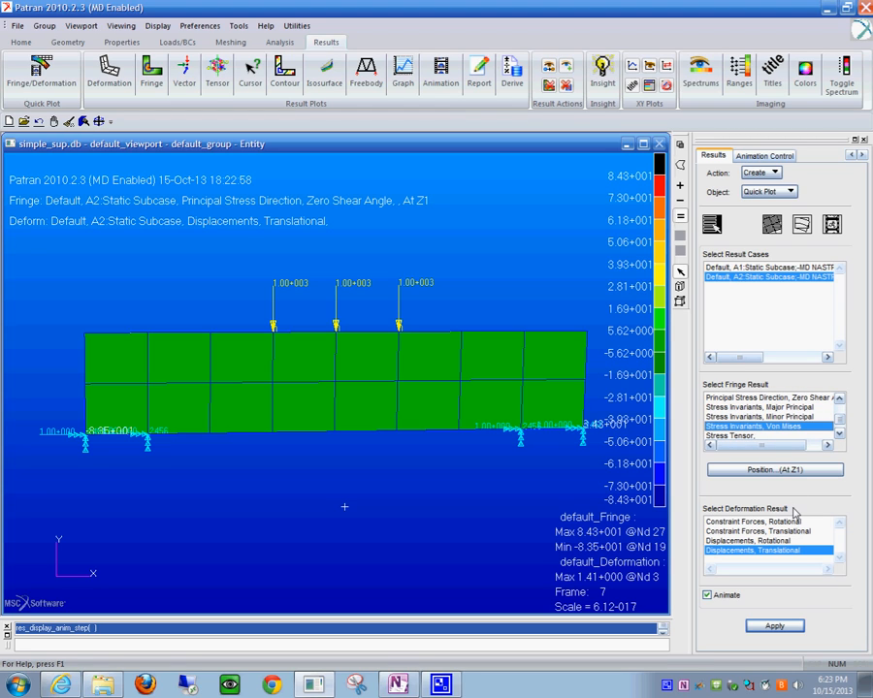
{"action": "left_click", "coordinate": [779, 627]}
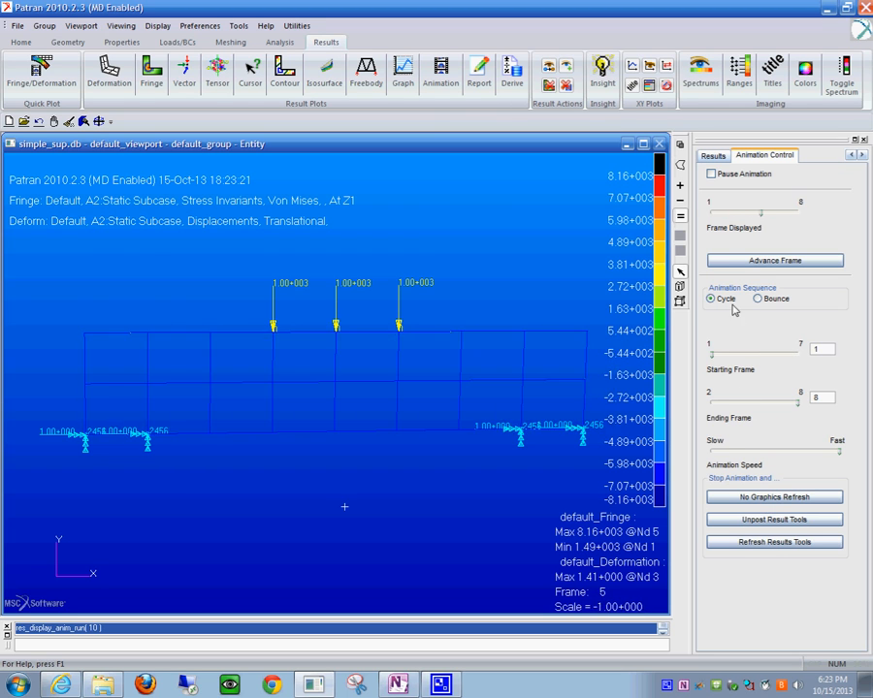
- Disable the Animate option and plot the Principal Stress Direction, Zero Shear Angle fringe at Z1
{"action": "left_click", "coordinate": [718, 156]}
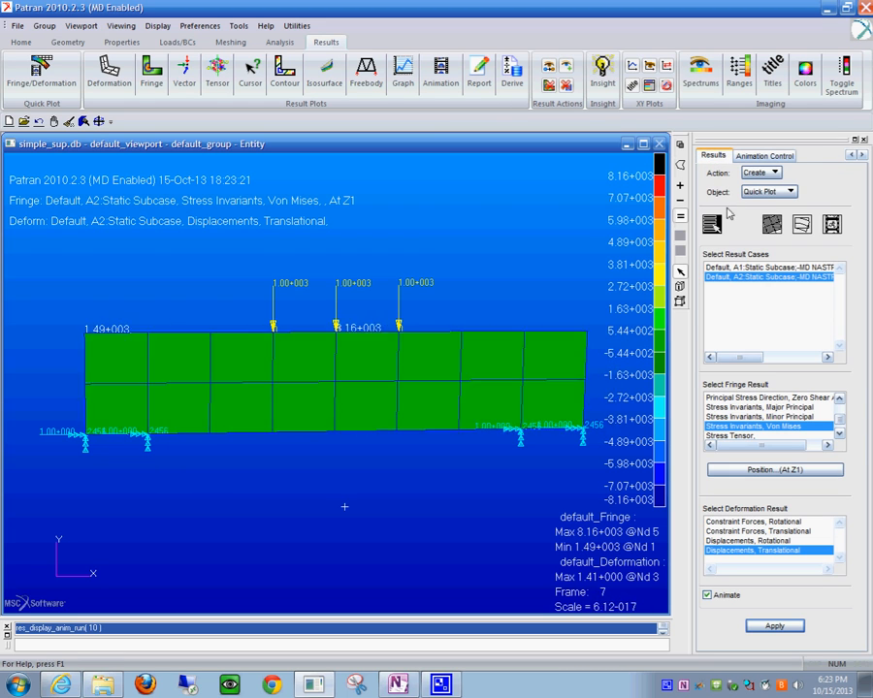
{"action": "left_click", "coordinate": [708, 596]}
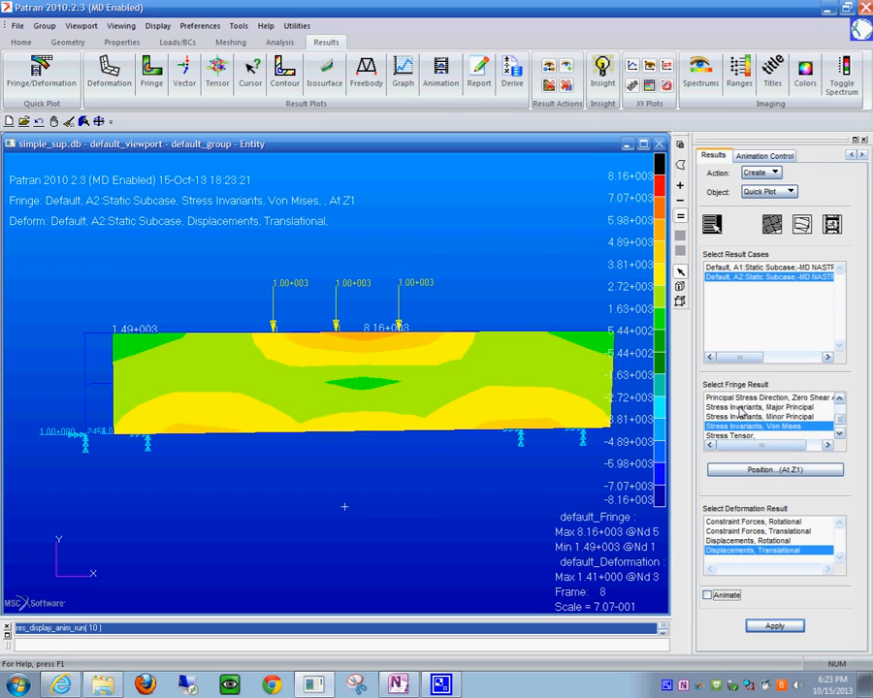
{"action": "left_click", "coordinate": [740, 400]}
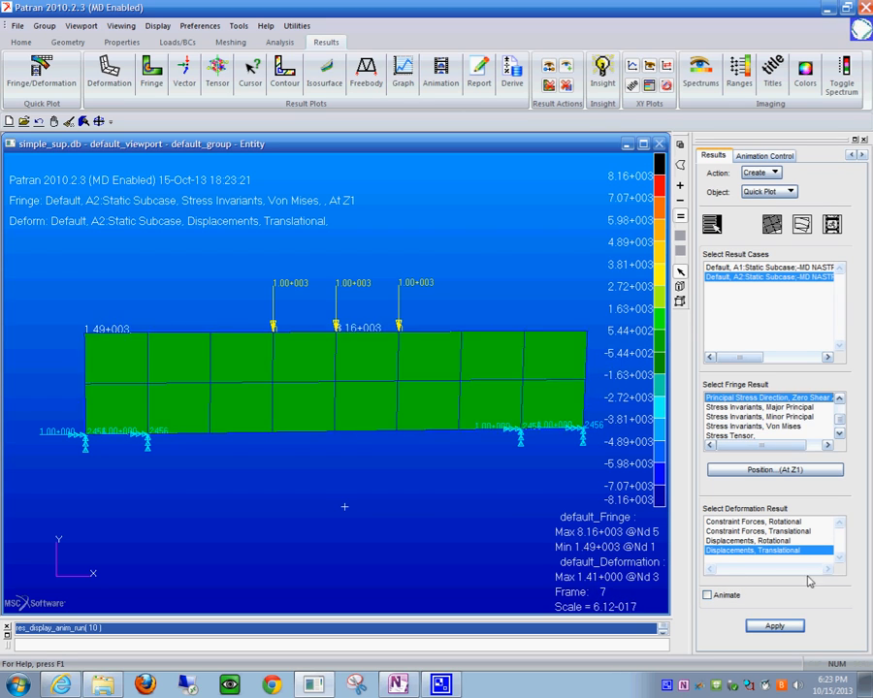
{"action": "left_click", "coordinate": [776, 629]}
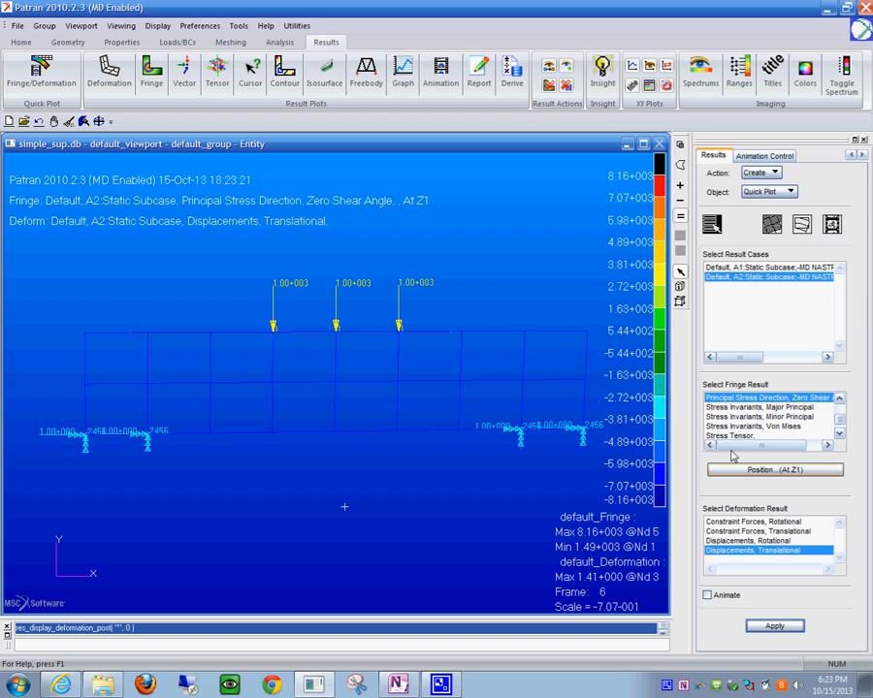
- Plot the Stress Tensor von Mises fringe at Z1, then replot it with Constraint Forces, Translational as the deformation
{"action": "left_click", "coordinate": [743, 437]}
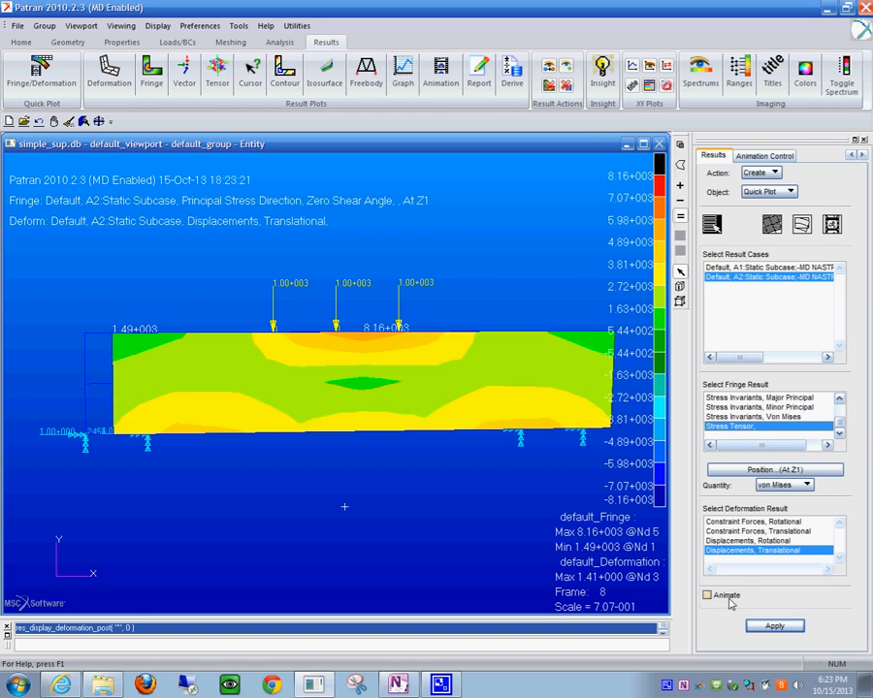
{"action": "left_click", "coordinate": [774, 626]}
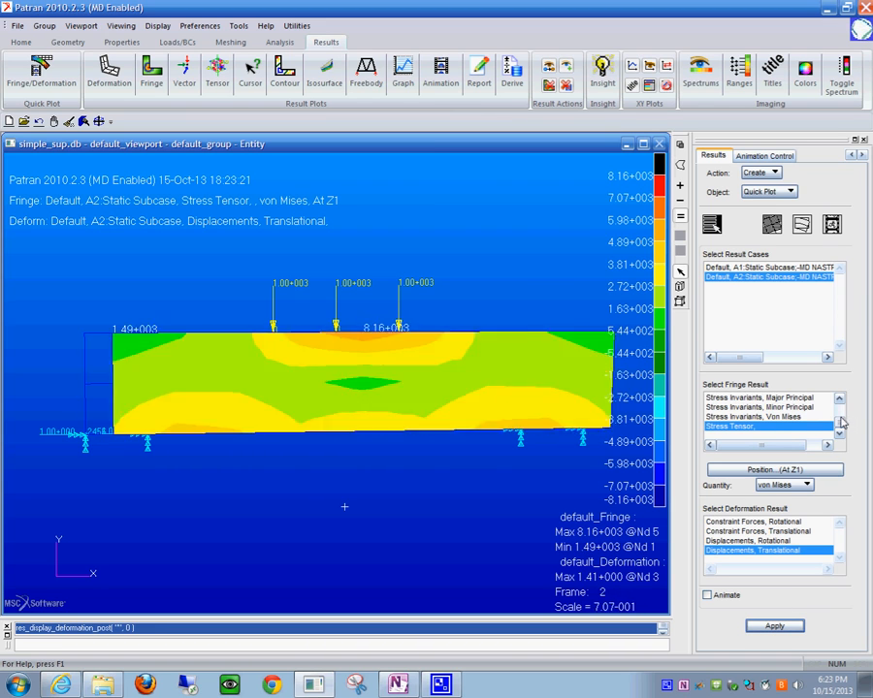
{"action": "mouse_move", "coordinate": [840, 422]}
{"action": "left_mouse_down"}
{"action": "mouse_move", "coordinate": [843, 400]}
{"action": "mouse_move", "coordinate": [840, 419]}
{"action": "left_mouse_up"}
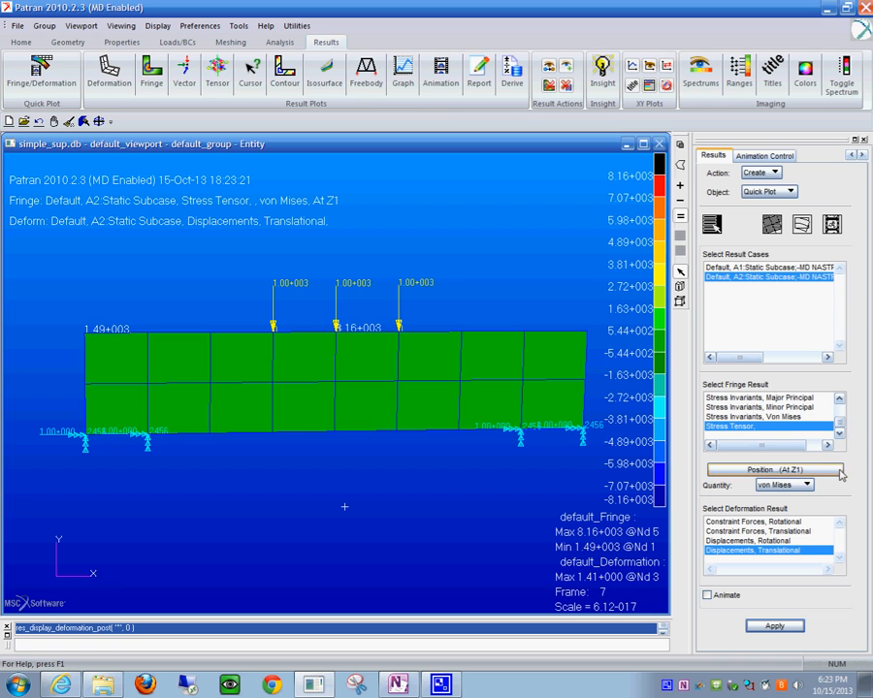
{"action": "left_click", "coordinate": [769, 531]}
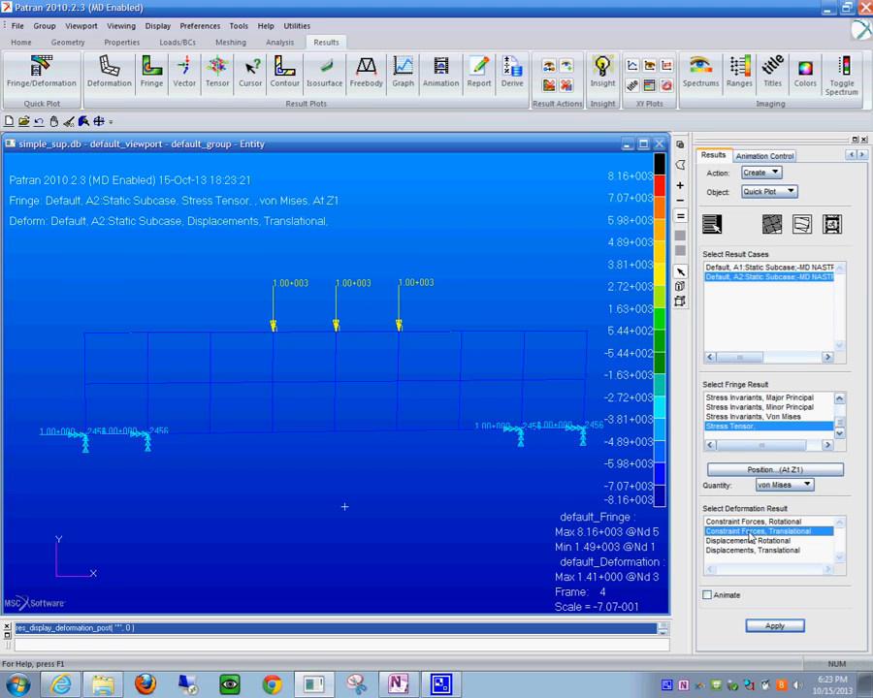
{"action": "left_click", "coordinate": [776, 627]}
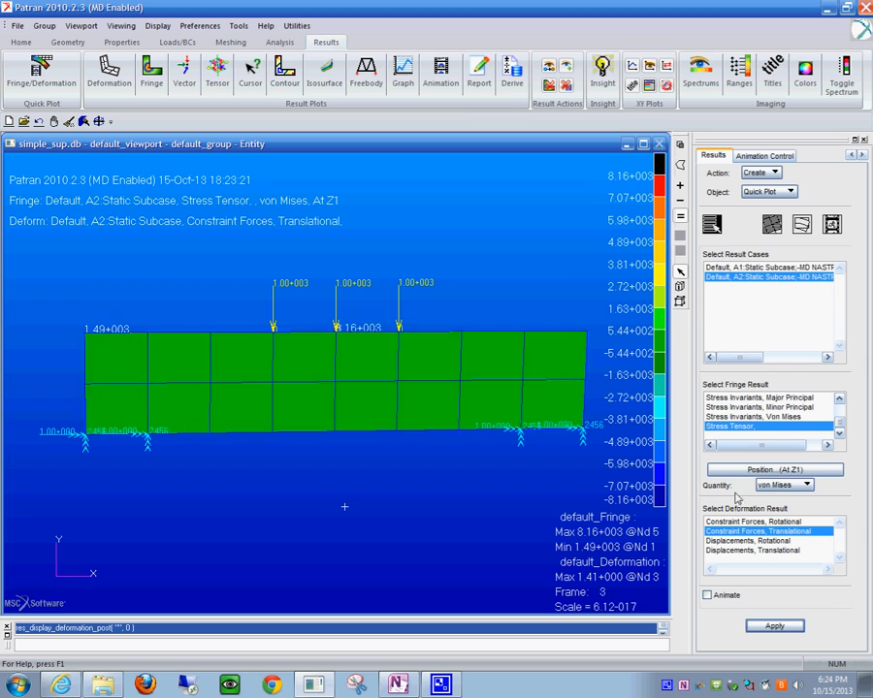
- Plot the magnitude of Constraint Forces, Translational as the fringe and pause the running animation
{"action": "left_click", "coordinate": [758, 408]}
{"action": "scroll", "coordinate": [760, 408], "scroll_direction": "up", "scroll_amount": 3}
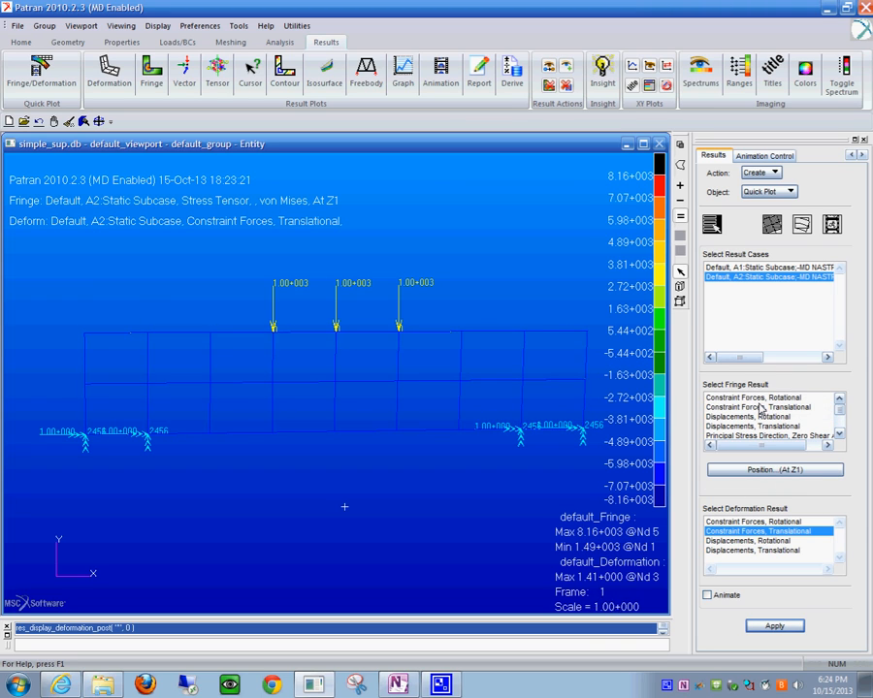
{"action": "left_click", "coordinate": [762, 408]}
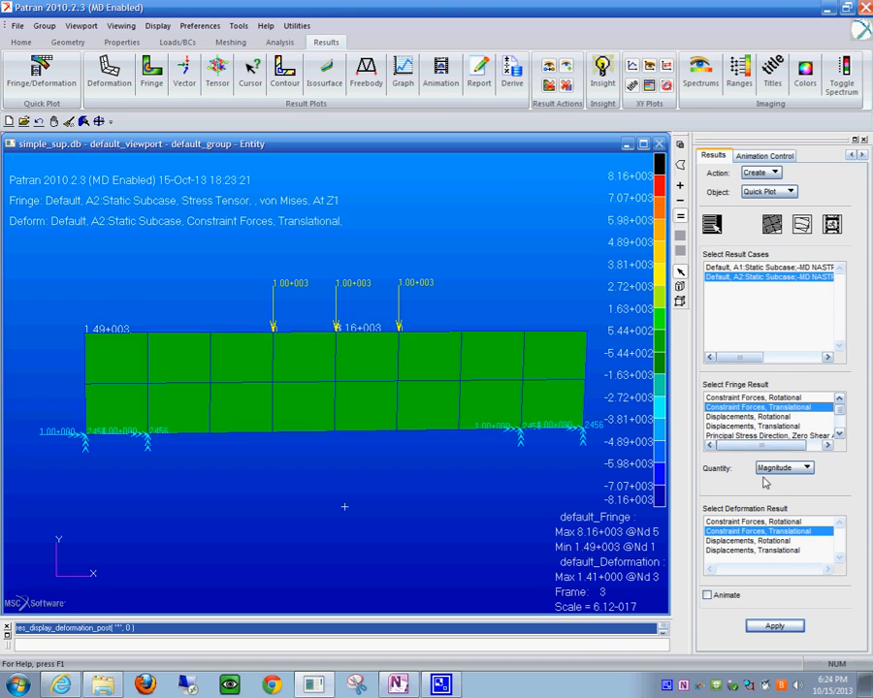
{"action": "left_click", "coordinate": [774, 626]}
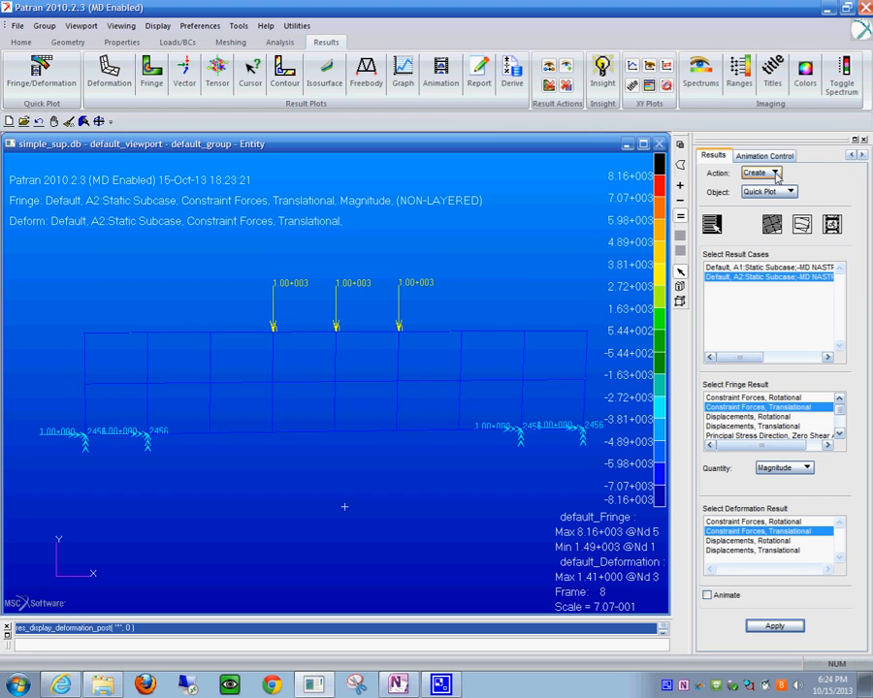
{"action": "left_click", "coordinate": [762, 156]}
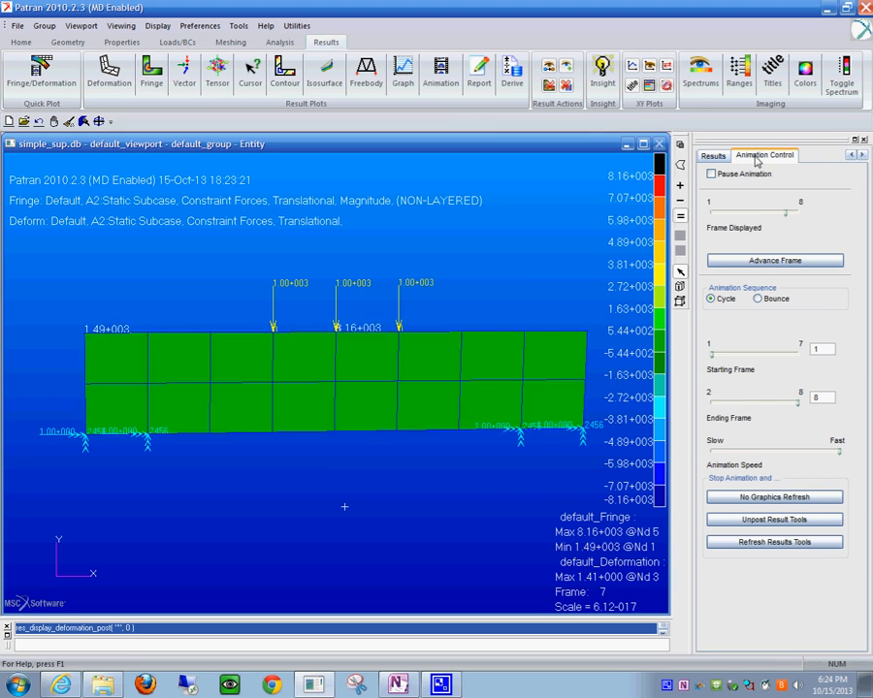
{"action": "left_click", "coordinate": [711, 173]}
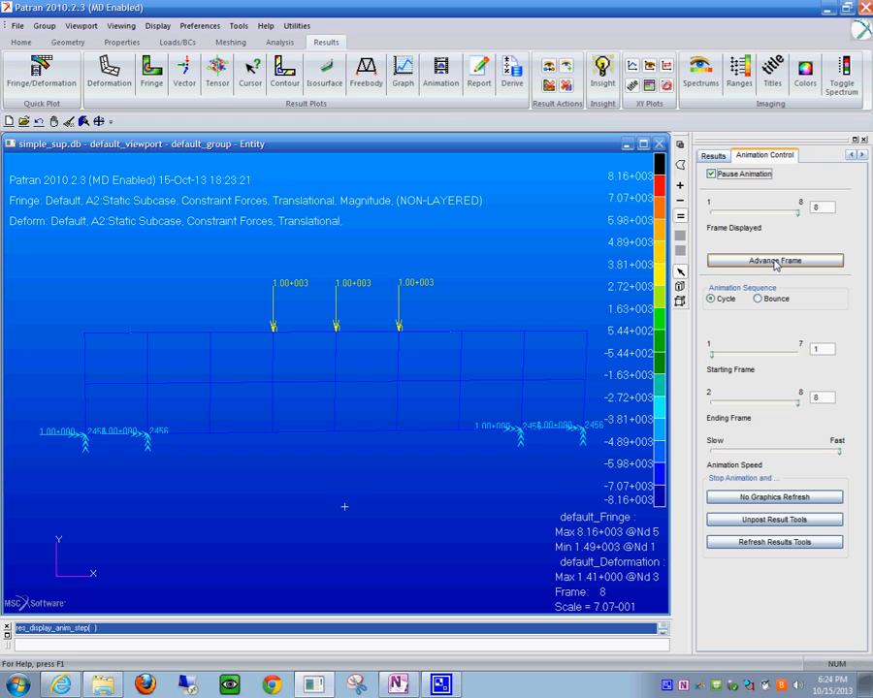
- Plot the rotational constraint forces magnitude fringe, followed by the translational constraint forces magnitude fringe
{"action": "left_click", "coordinate": [714, 156]}
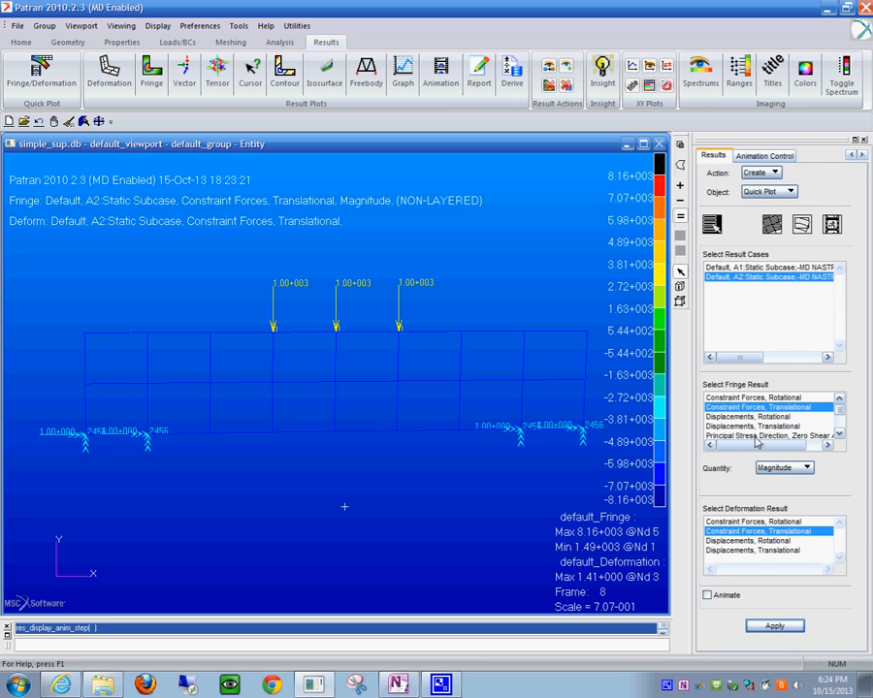
{"action": "left_click", "coordinate": [739, 398]}
{"action": "left_click", "coordinate": [773, 626]}
{"action": "left_click", "coordinate": [756, 408]}
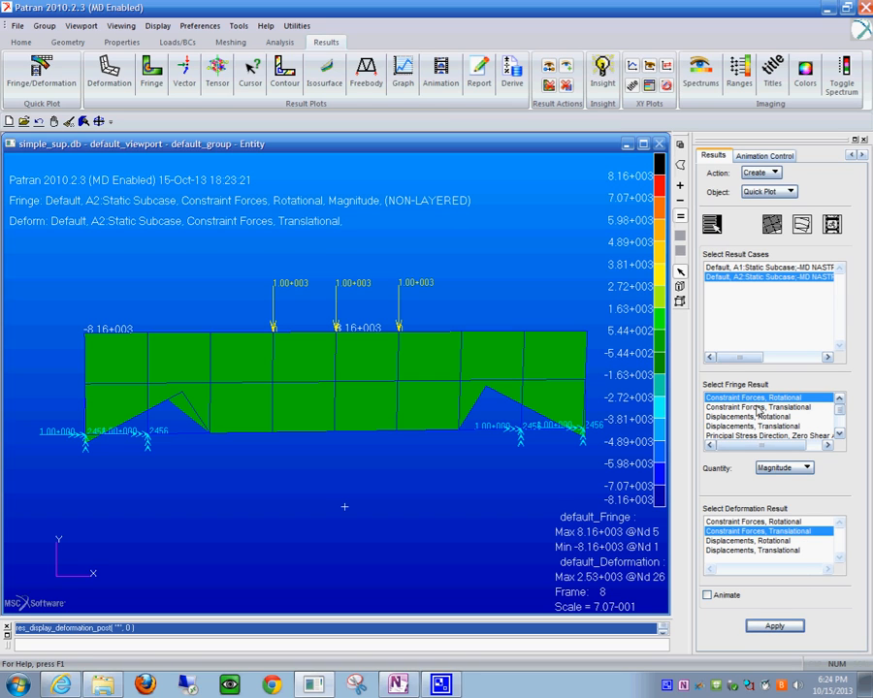
{"action": "left_click", "coordinate": [774, 627]}
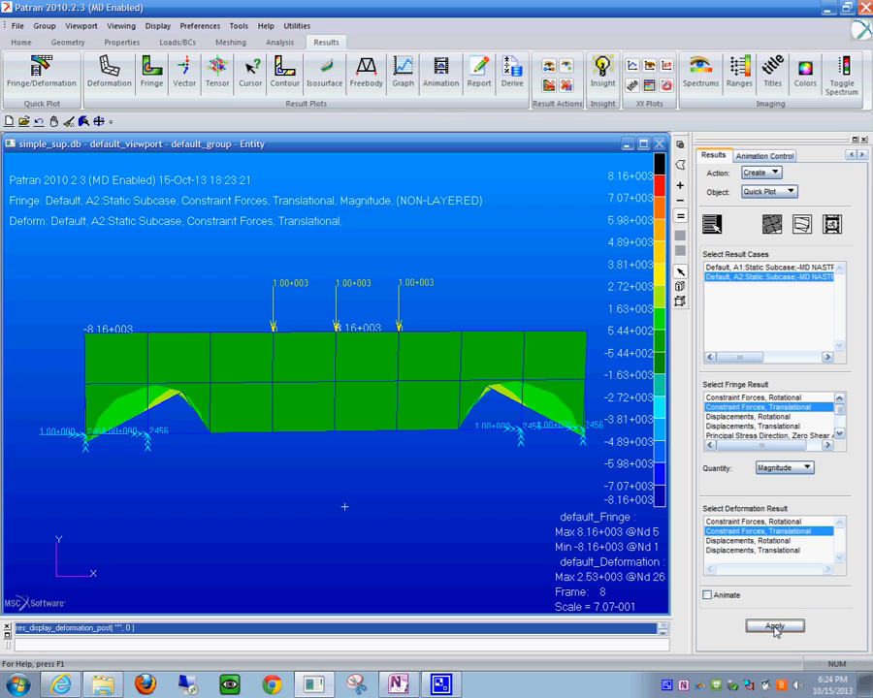
- Plot the rotational displacements magnitude fringe, followed by the translational displacements magnitude fringe
{"action": "left_click", "coordinate": [745, 417]}
{"action": "left_click", "coordinate": [774, 626]}
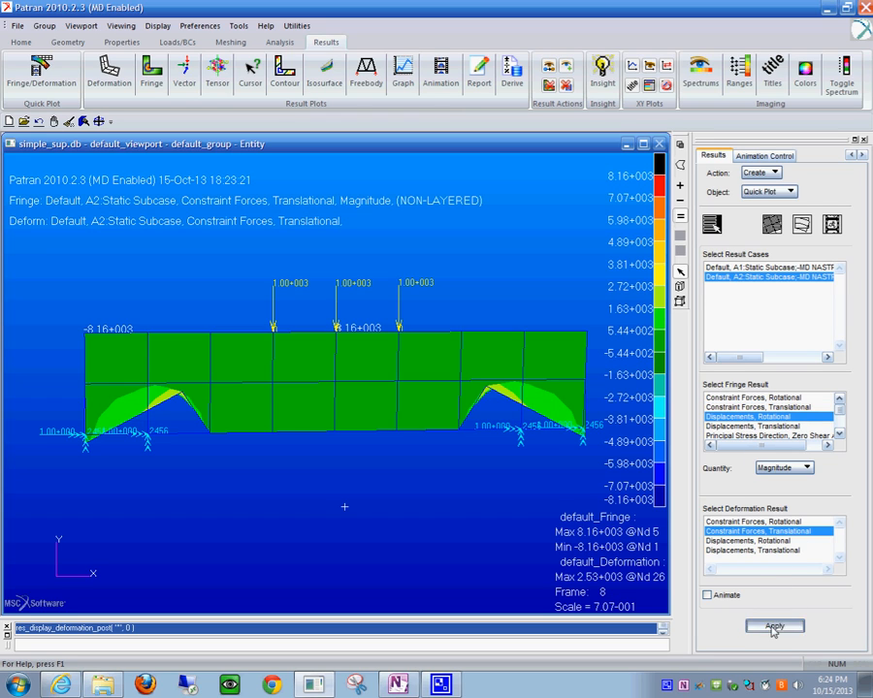
{"action": "left_click", "coordinate": [762, 427]}
{"action": "left_click", "coordinate": [774, 627]}
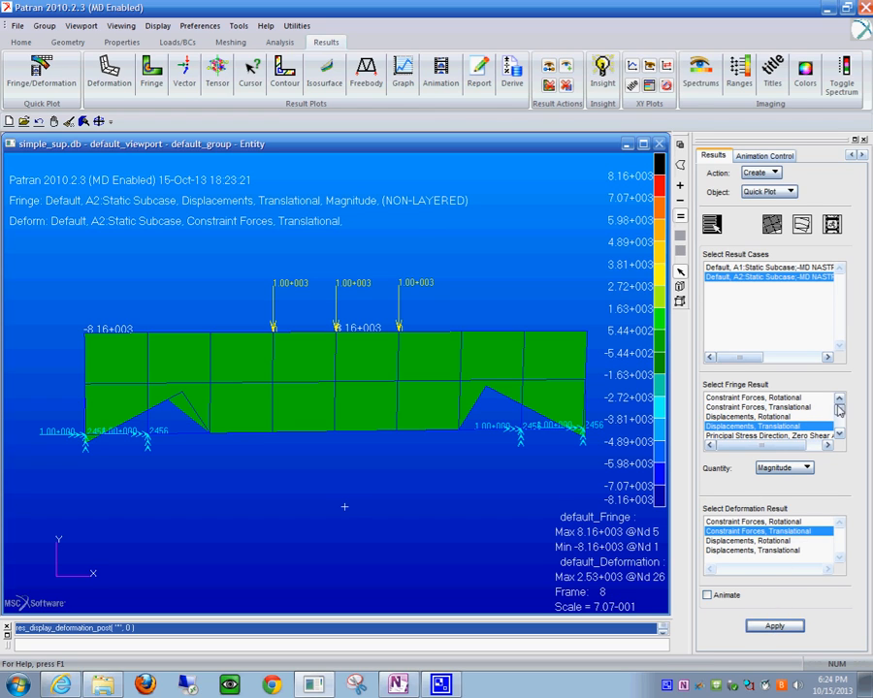
- Plot the Principal Stress Direction, Zero Shear Angle fringe at Z1 over the translational constraint forces deformation
{"action": "scroll", "coordinate": [839, 417], "scroll_direction": "down", "scroll_amount": 2}
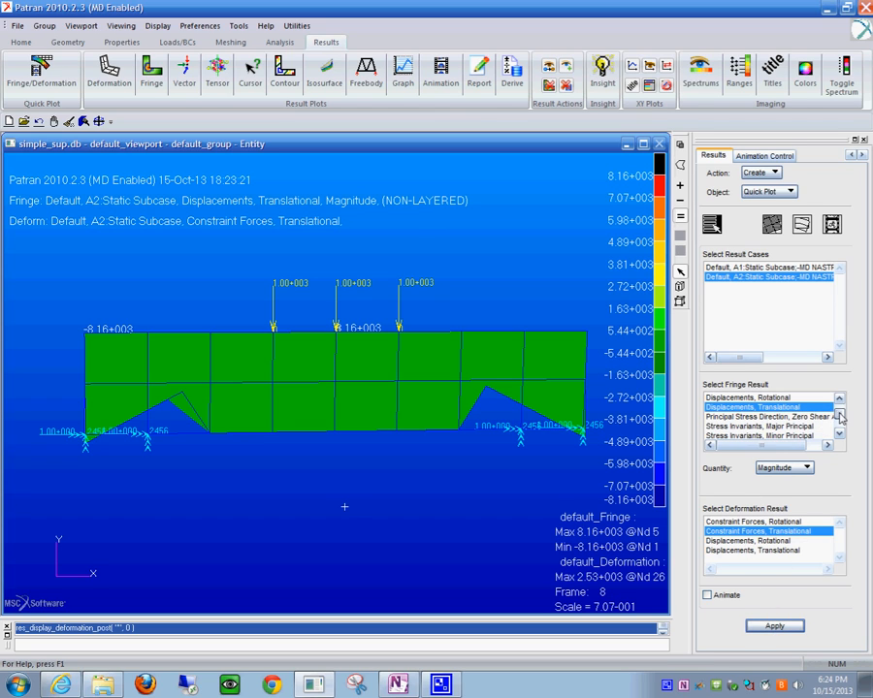
{"action": "left_click", "coordinate": [776, 416]}
{"action": "left_click", "coordinate": [773, 626]}
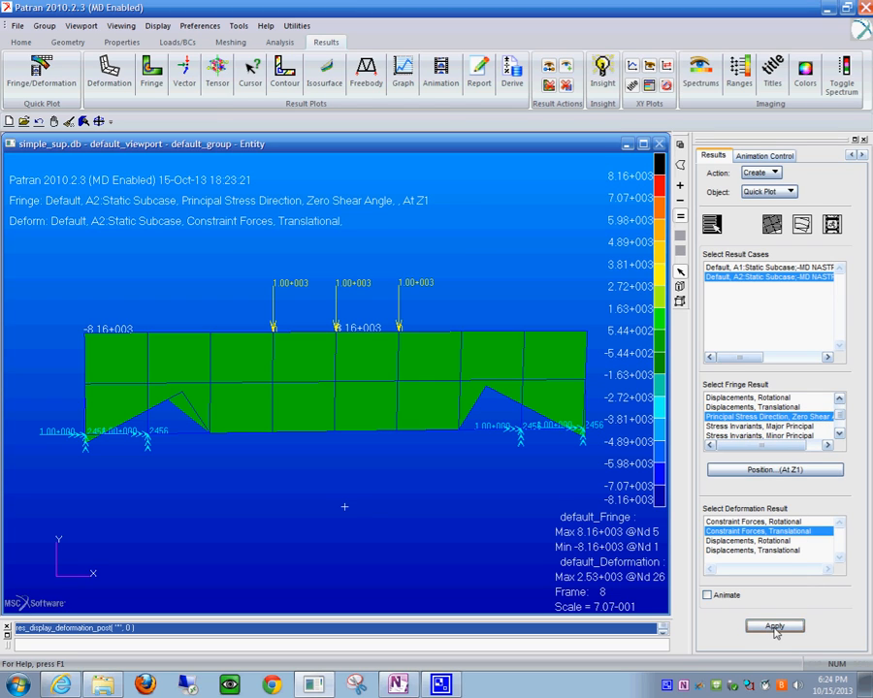
- Plot the deformation from Constraint Forces, Rotational, followed by the one from Displacements, Translational
{"action": "left_click", "coordinate": [757, 524]}
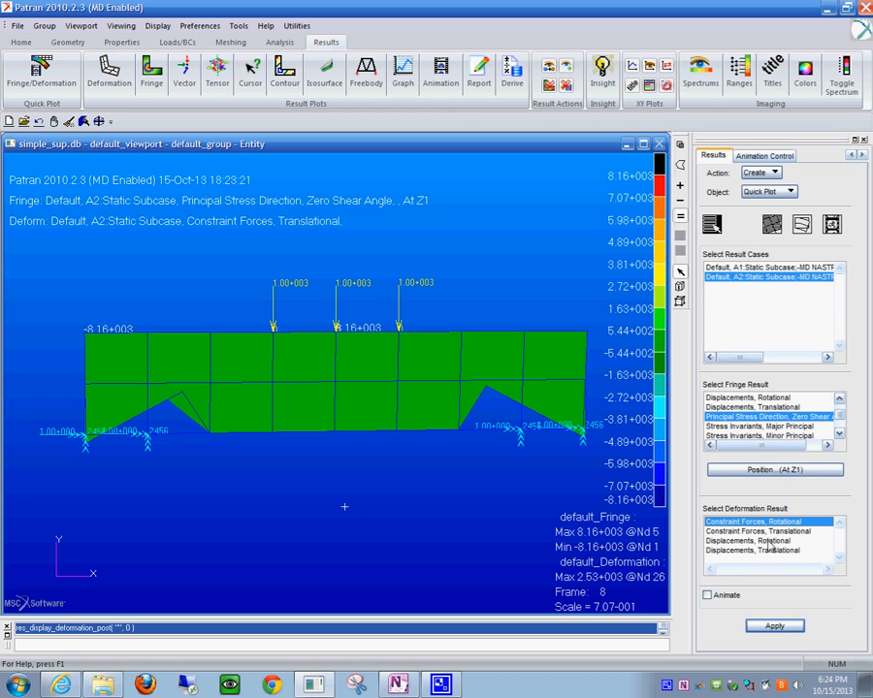
{"action": "left_click", "coordinate": [773, 627]}
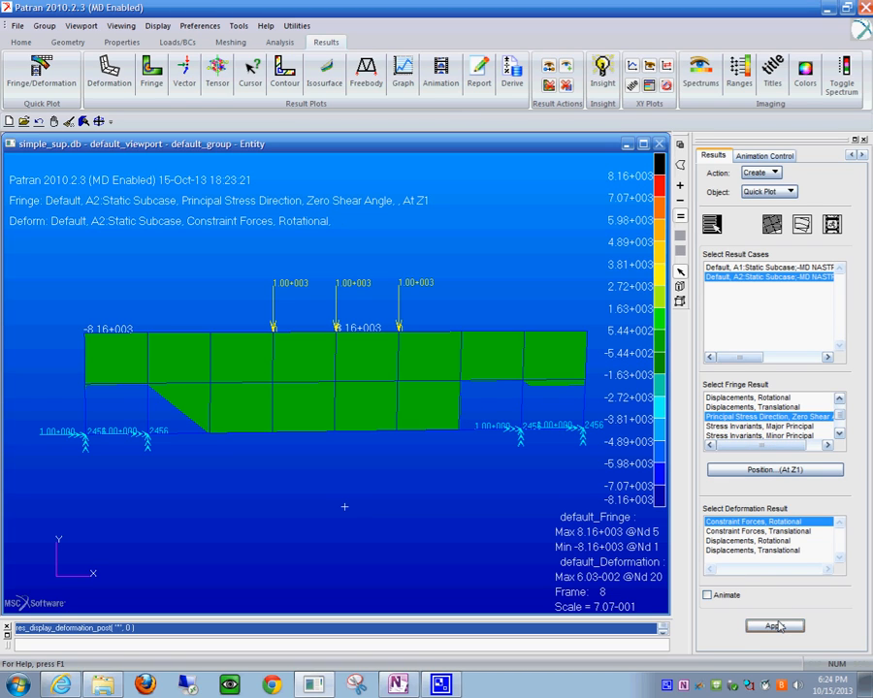
{"action": "left_click", "coordinate": [754, 551]}
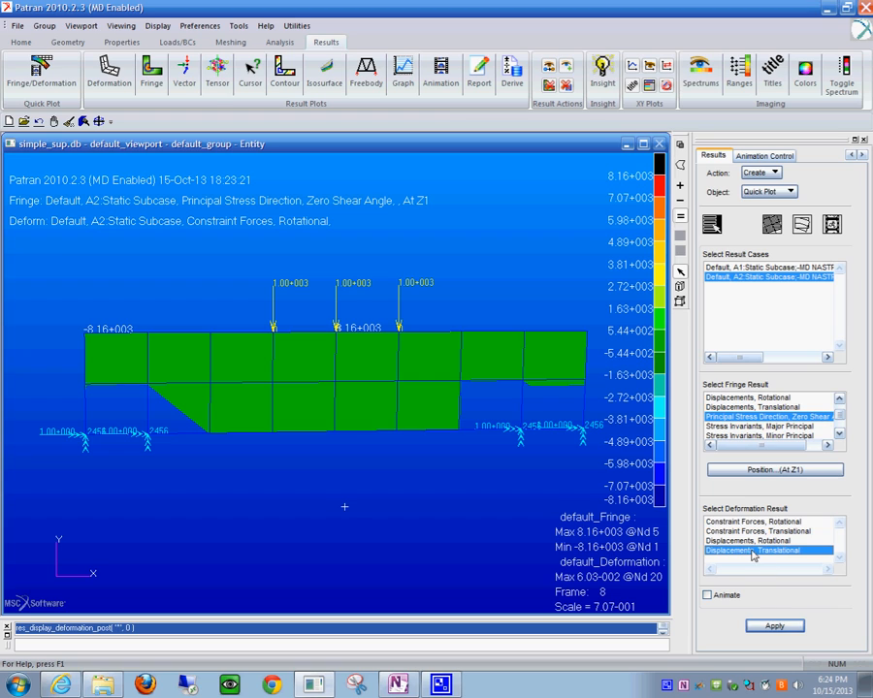
{"action": "left_click", "coordinate": [777, 628]}
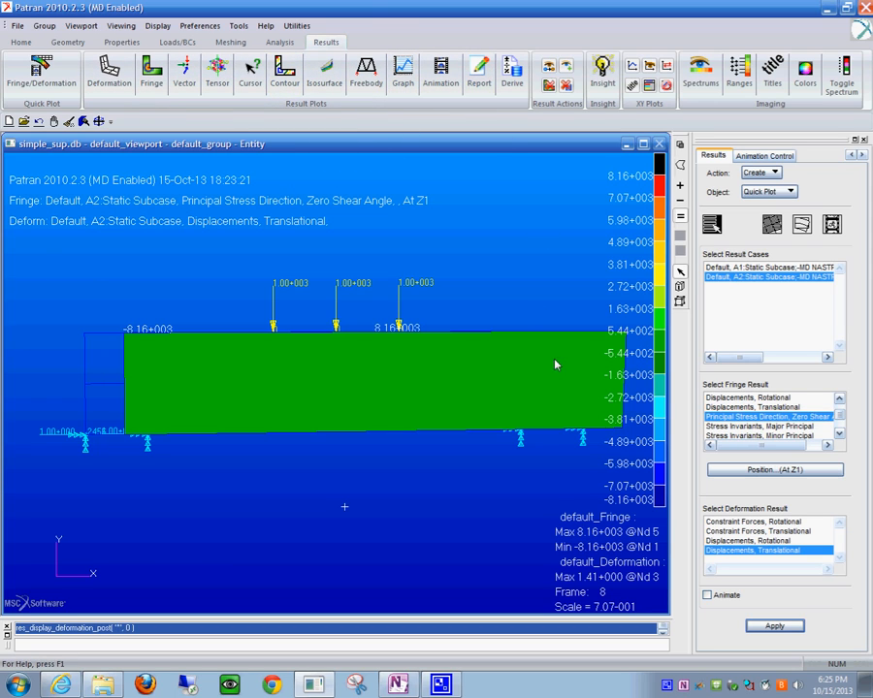
- Plot the Stress Tensor fringe with the von Mises quantity at Z1 over the translational displacements deformation
{"action": "left_click", "coordinate": [747, 397]}
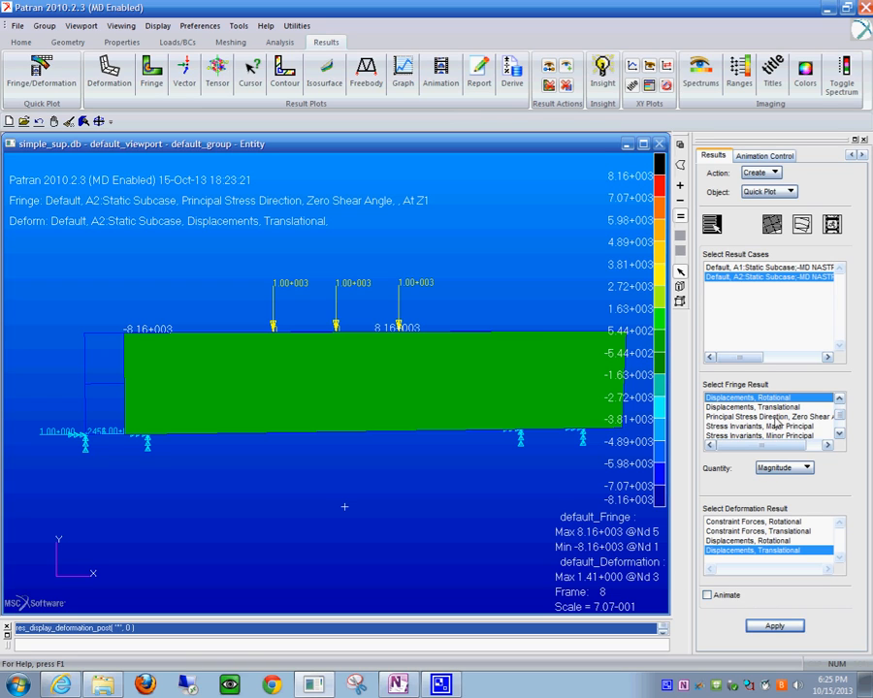
{"action": "left_click", "coordinate": [749, 427]}
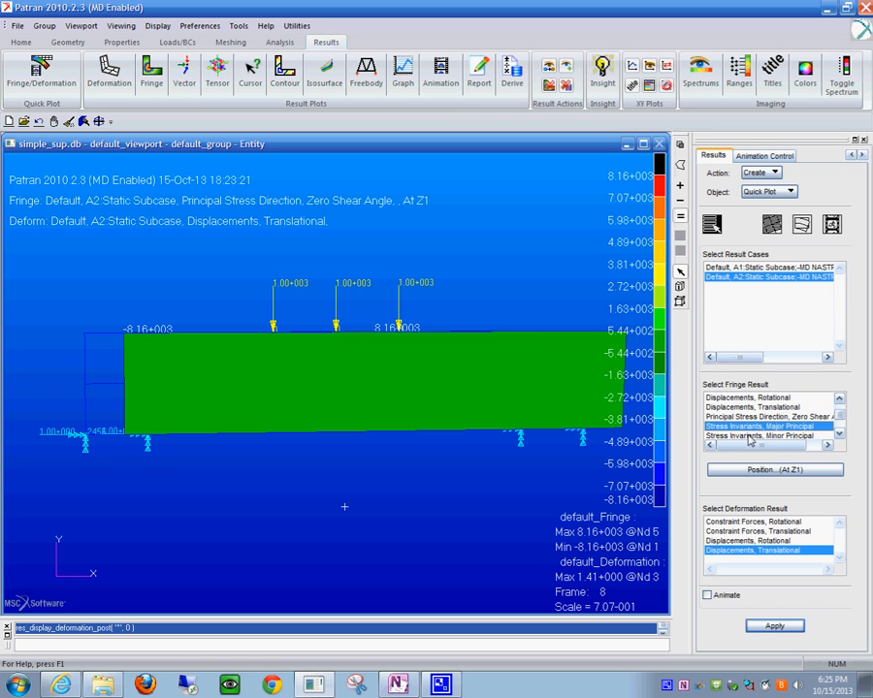
{"action": "left_click", "coordinate": [839, 434]}
{"action": "left_click", "coordinate": [839, 434]}
{"action": "left_click", "coordinate": [839, 435]}
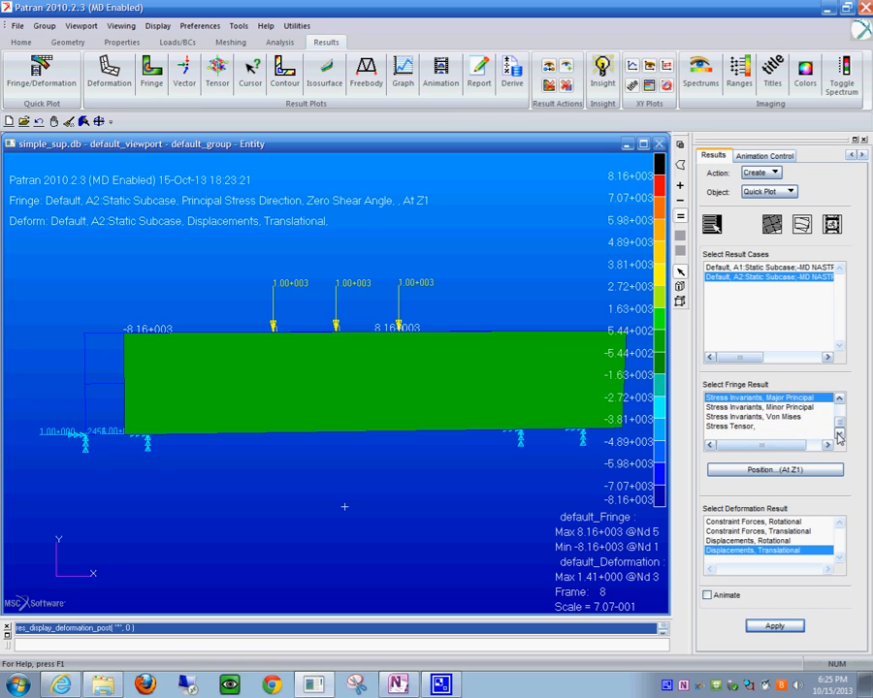
{"action": "left_click", "coordinate": [737, 425]}
{"action": "left_click", "coordinate": [774, 627]}
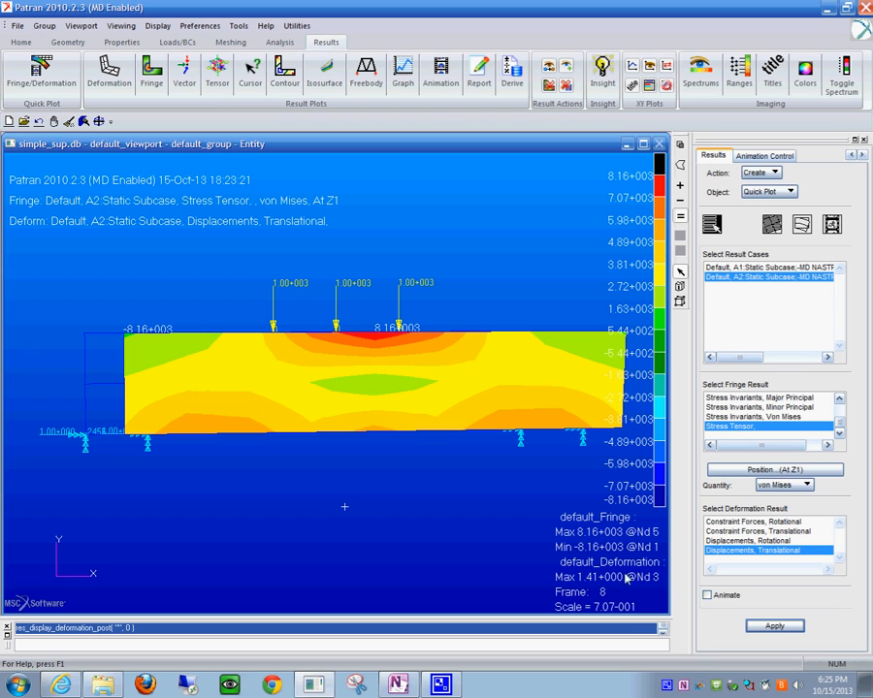
{"action": "right_click", "coordinate": [665, 686]}
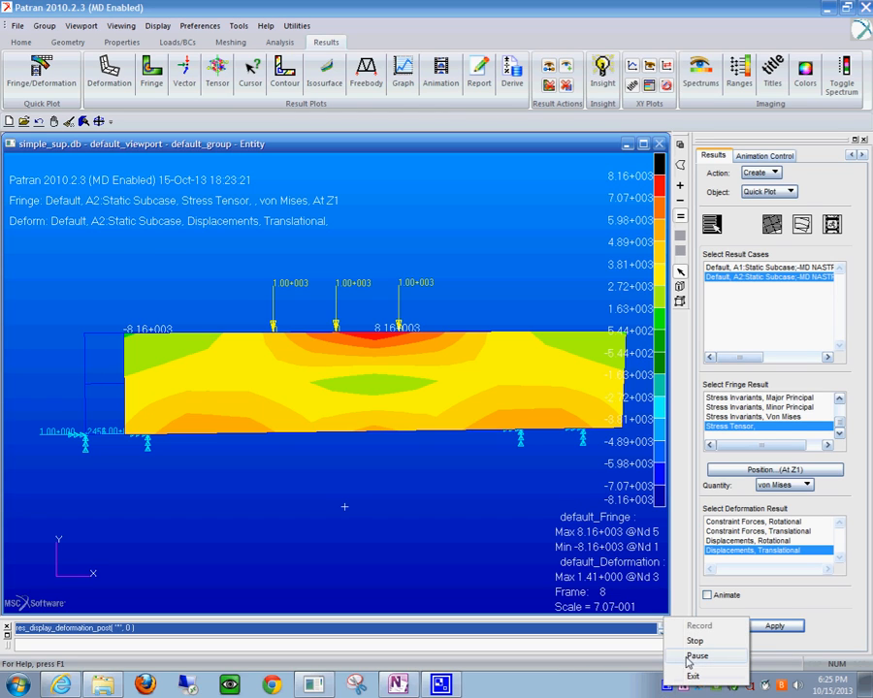